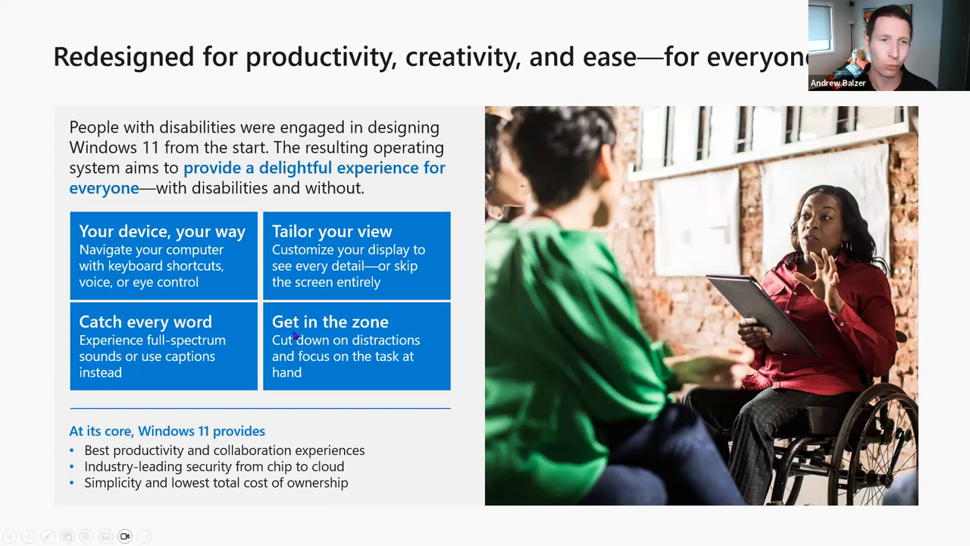
pyautogui.click(333, 337)
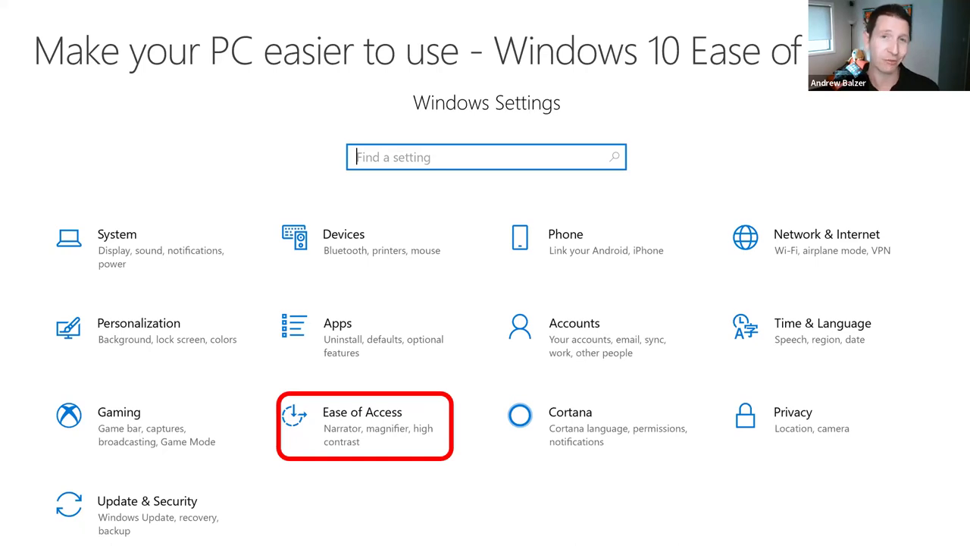
pyautogui.press('Right')
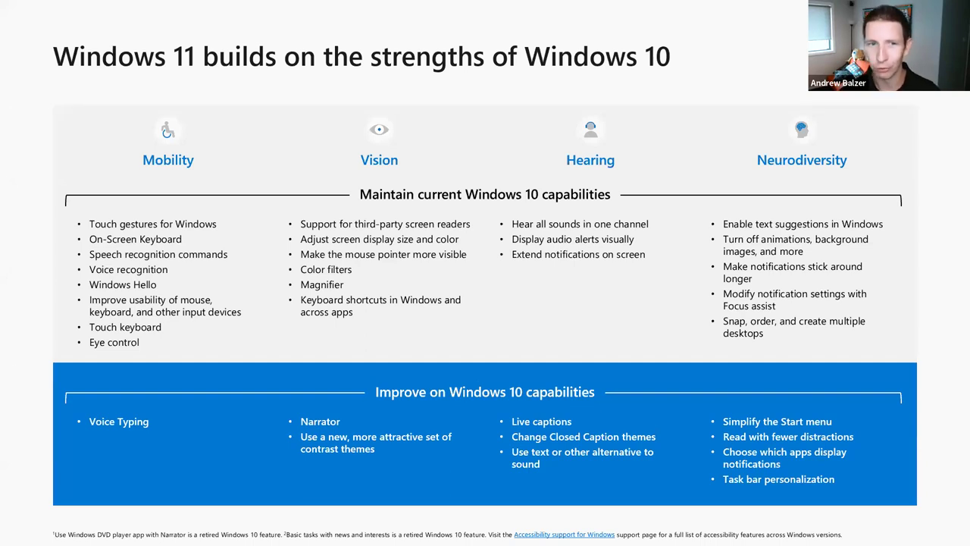
pyautogui.press('Right')
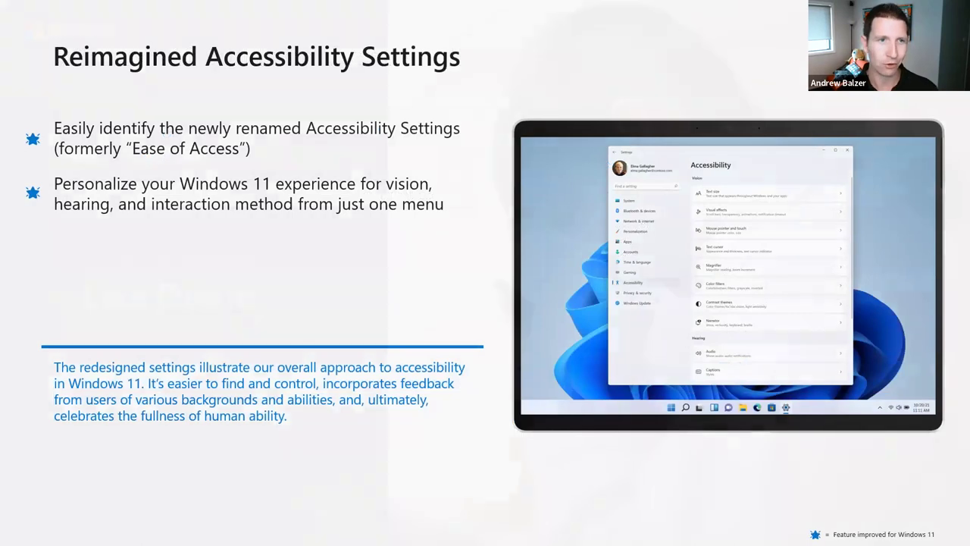
pyautogui.press('Right')
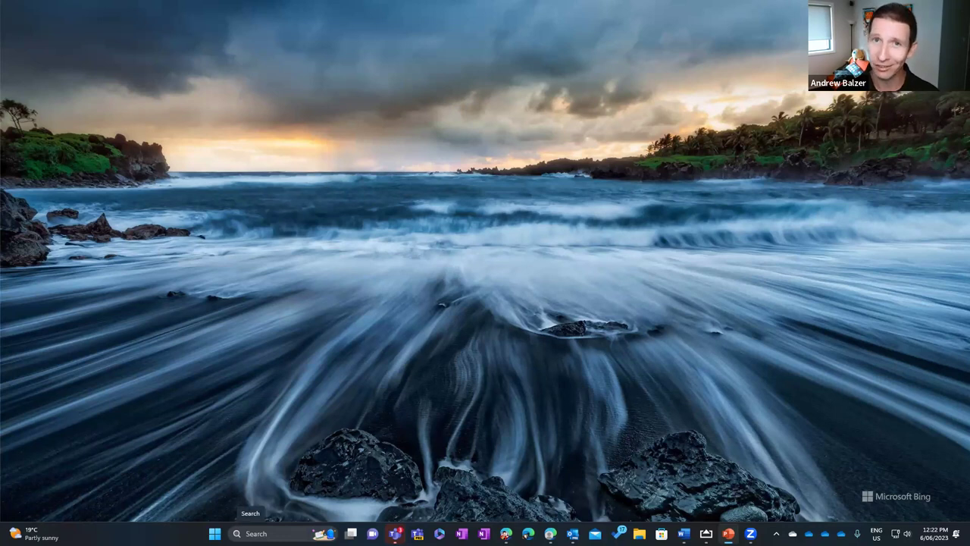
# Search Windows for "settings" and open the Settings app maximized
pyautogui.click(250, 532)
pyautogui.write('wase')
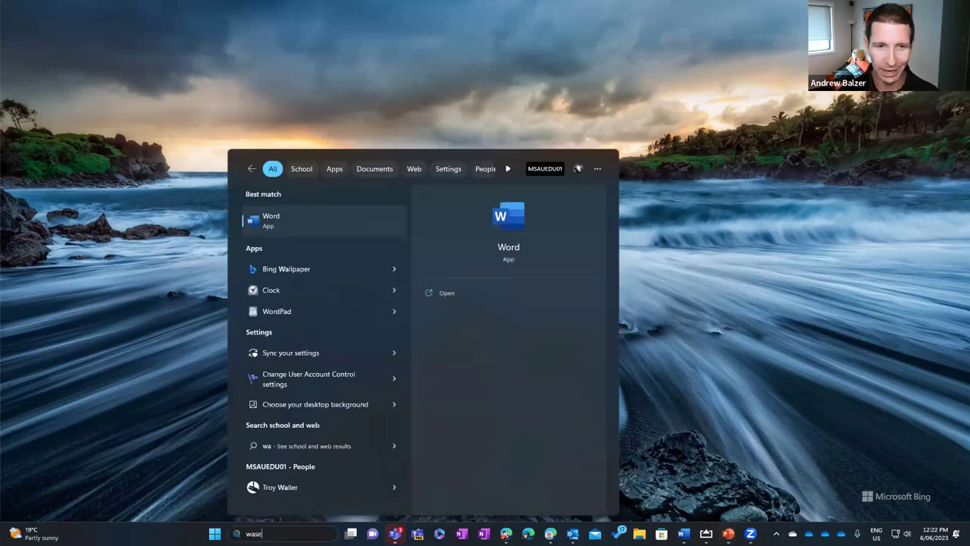
pyautogui.write(' of access')
pyautogui.hotkey('ctrl', 'a')
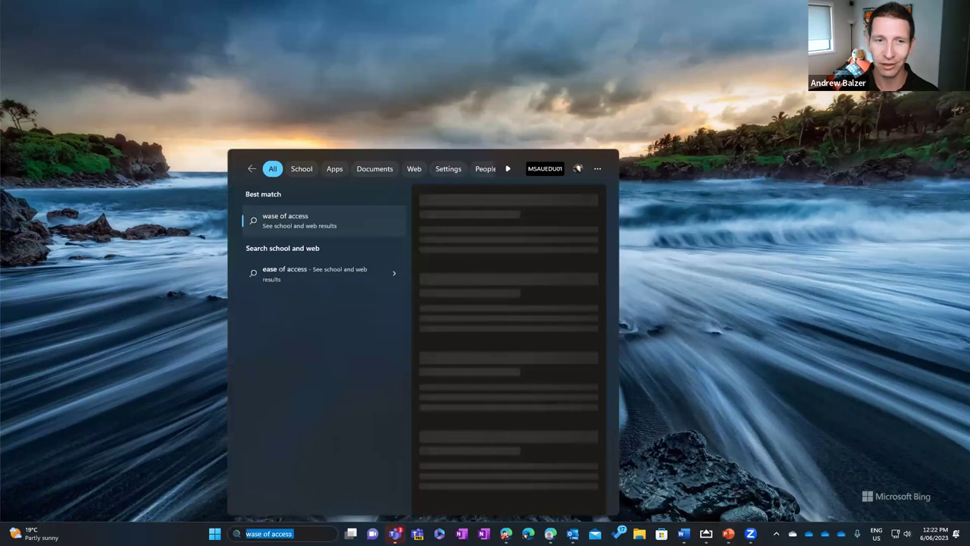
pyautogui.write('settings')
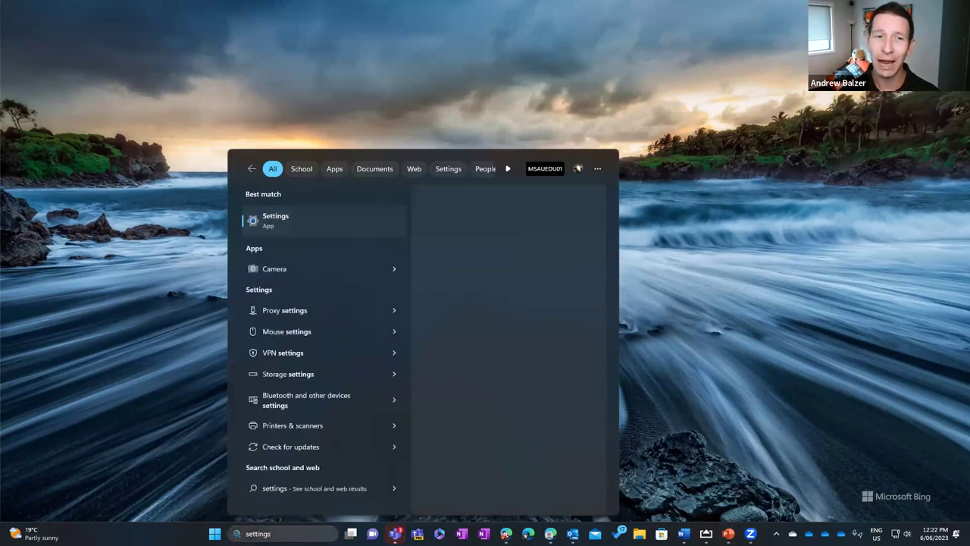
pyautogui.press('Return')
pyautogui.click(672, 109)
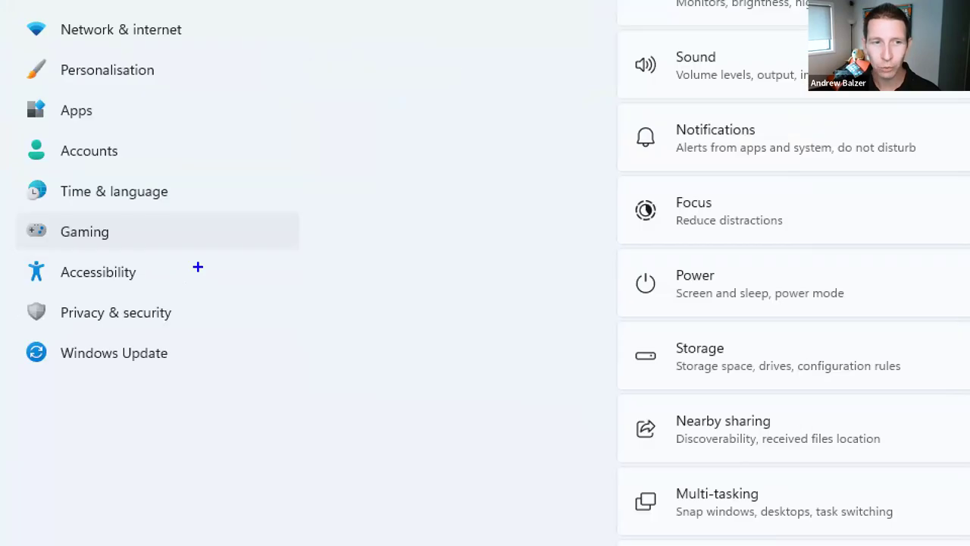
# Circle the Accessibility category with an on-screen pen annotation, clear the annotation and open the Accessibility settings
pyautogui.moveTo(95, 260)
pyautogui.mouseDown()
pyautogui.moveTo(21, 255)
pyautogui.moveTo(35, 276)
pyautogui.moveTo(179, 239)
pyautogui.moveTo(163, 239)
pyautogui.mouseUp()
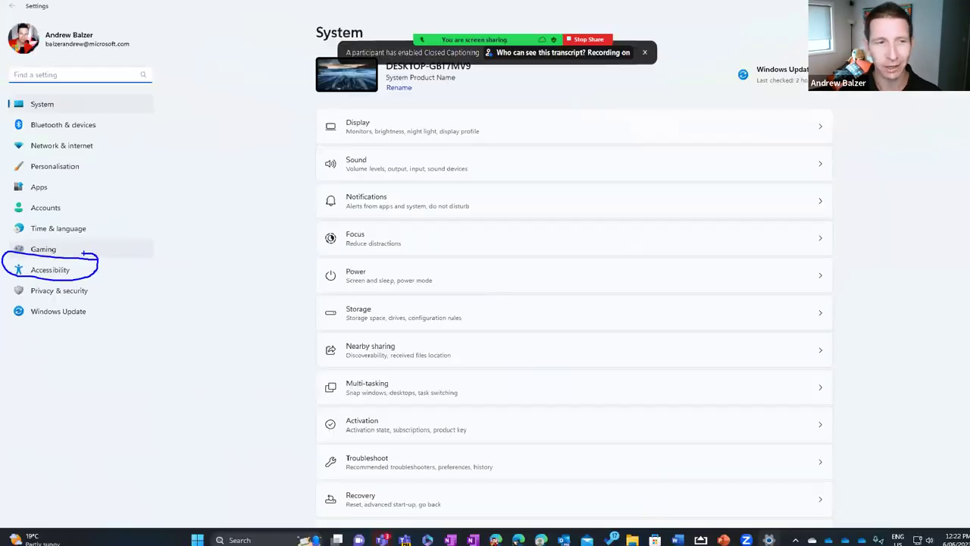
pyautogui.press('Escape')
pyautogui.click(127, 270)
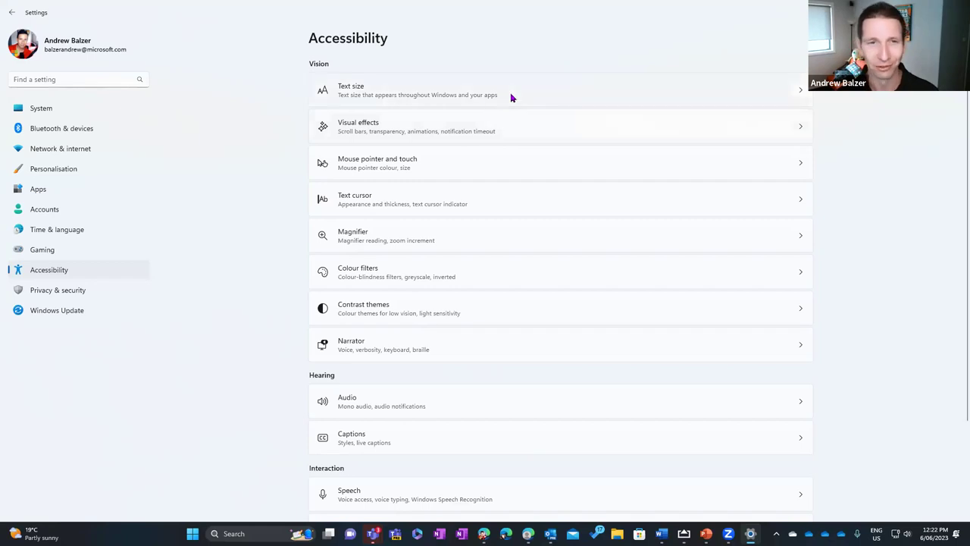
# Preview a much larger text size on the Text size page and return to Accessibility without applying it
pyautogui.click(511, 96)
pyautogui.moveTo(619, 192); pyautogui.dragTo(705, 197)
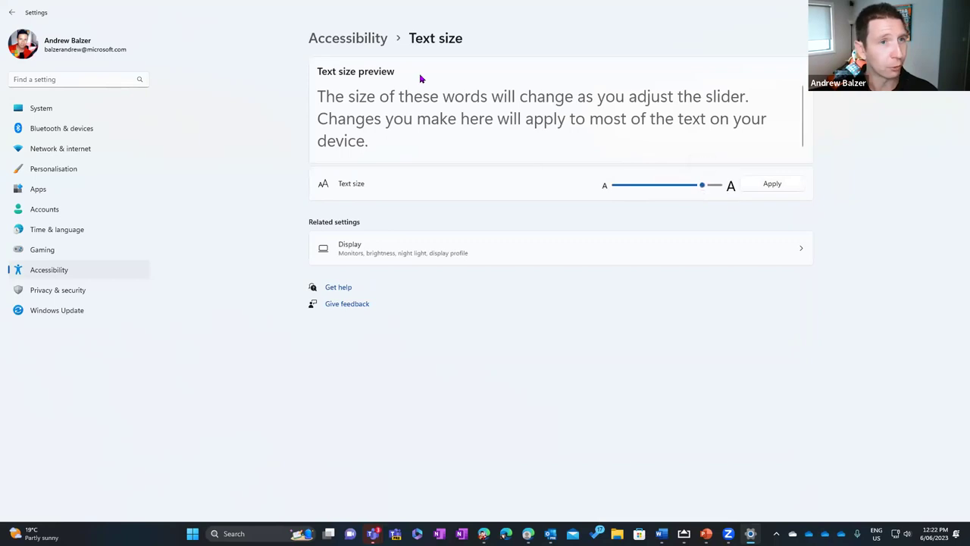
pyautogui.click(11, 13)
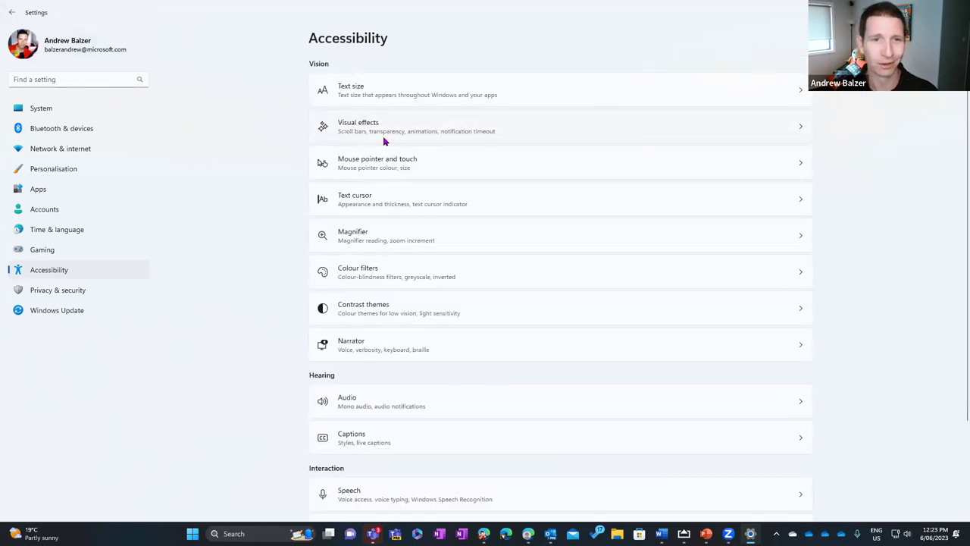
# Review the Visual effects page, and enlarge the mouse pointer to nearly the maximum size under Mouse pointer and touch
pyautogui.click(385, 141)
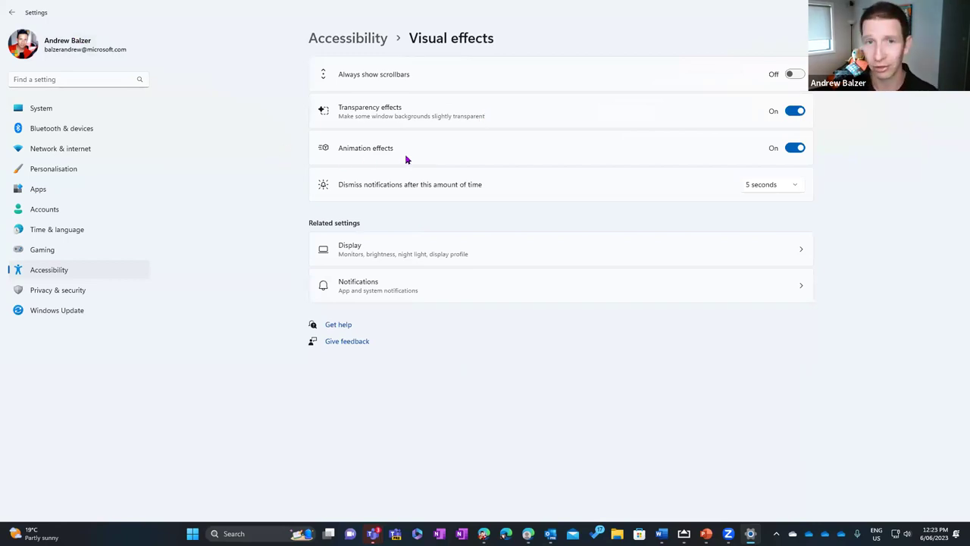
pyautogui.click(12, 13)
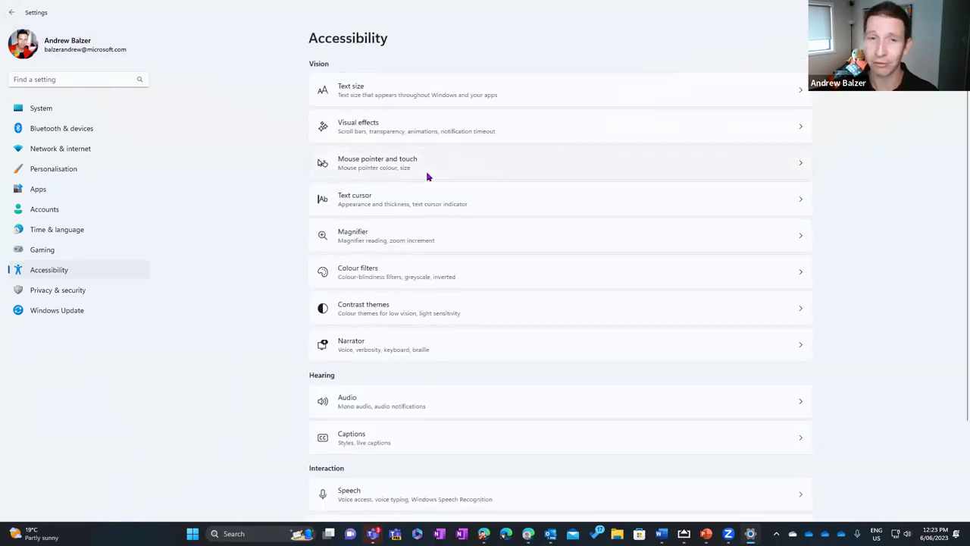
pyautogui.click(429, 174)
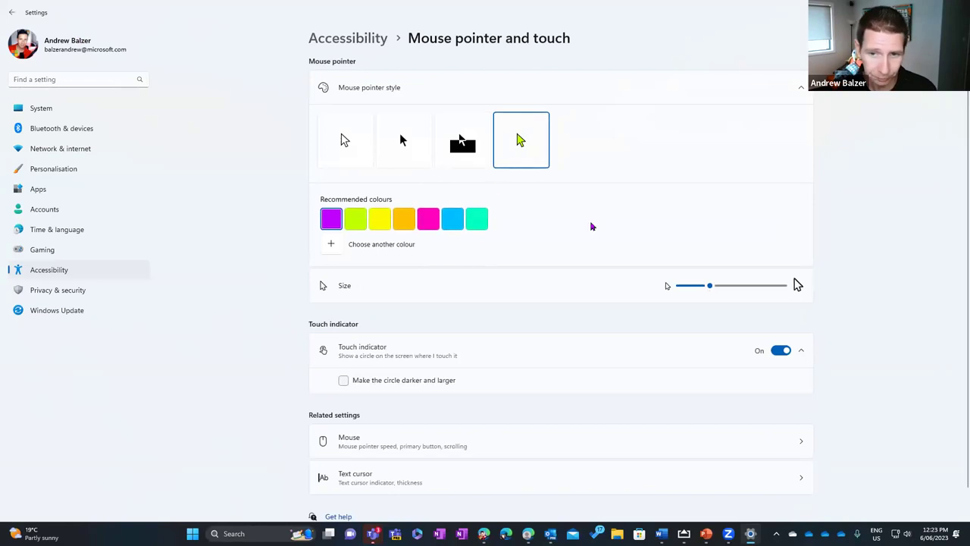
pyautogui.moveTo(710, 287); pyautogui.dragTo(779, 295)
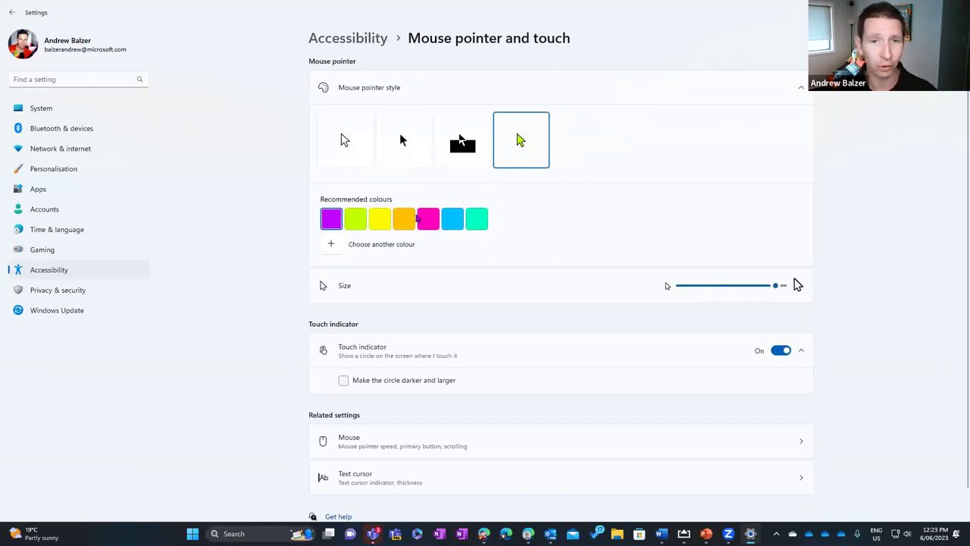
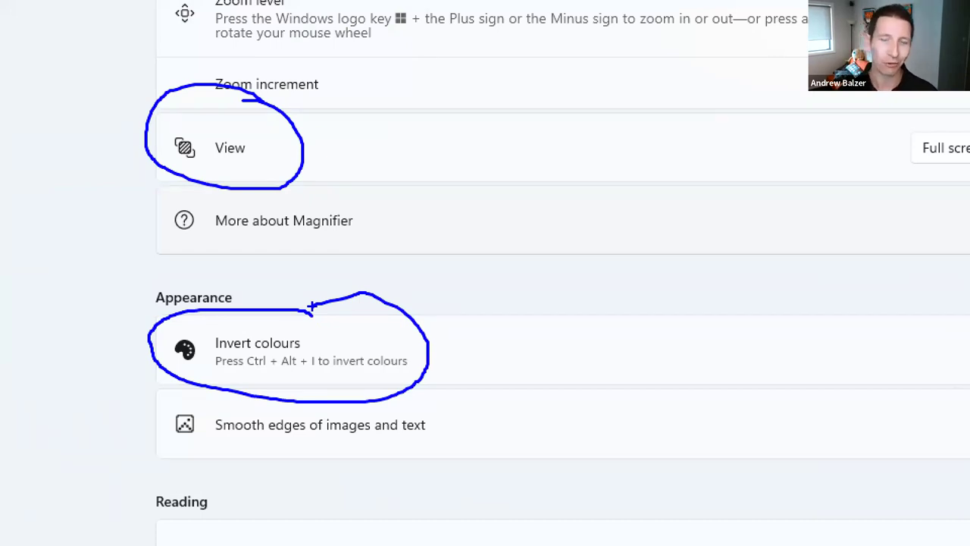
# Raise the Magnifier zoom level one increment and restore it to 200%, and switch Invert colours on and off again
pyautogui.press('Escape')
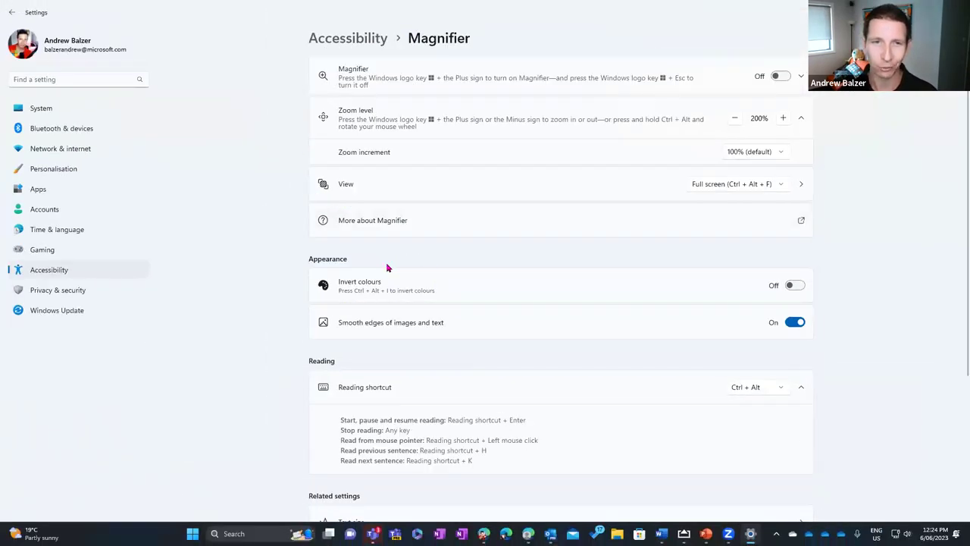
pyautogui.click(783, 118)
pyautogui.click(735, 119)
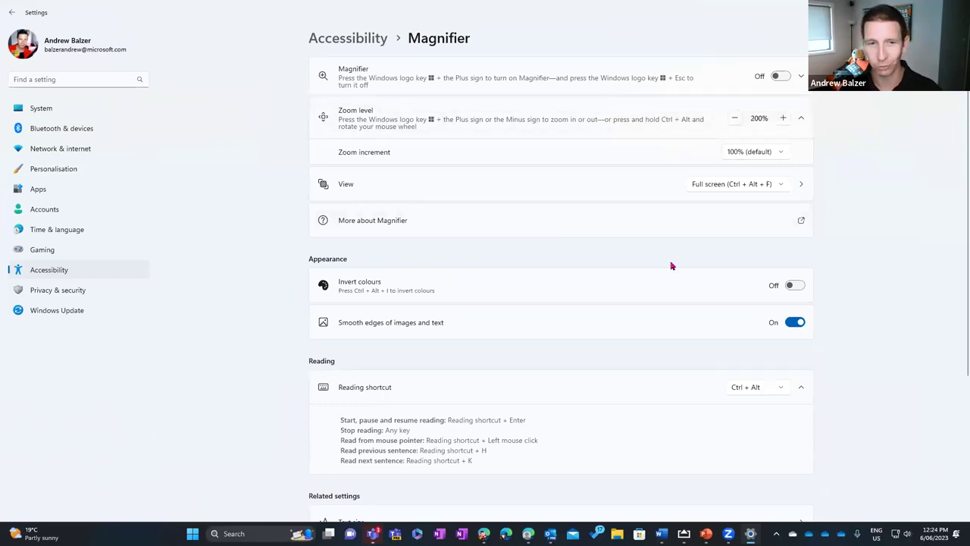
pyautogui.click(793, 285)
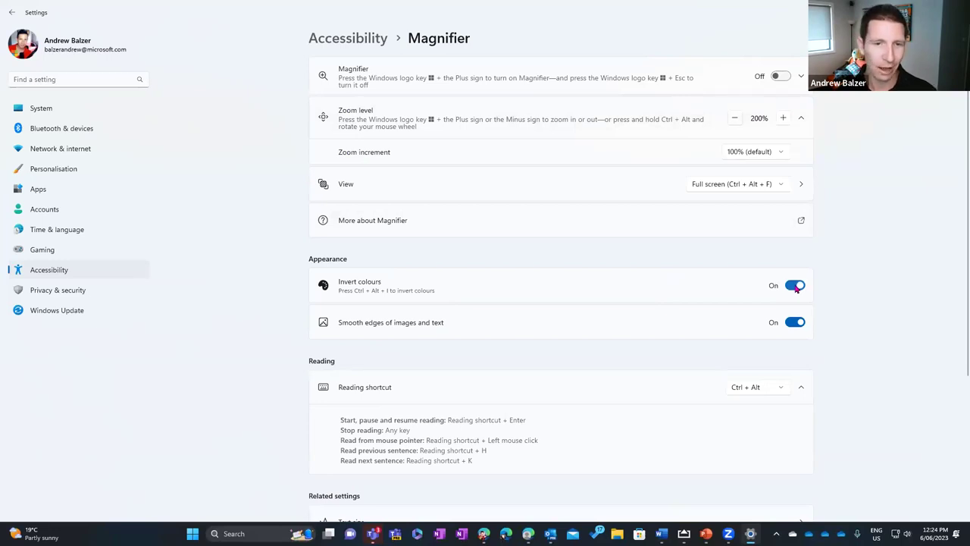
pyautogui.click(795, 286)
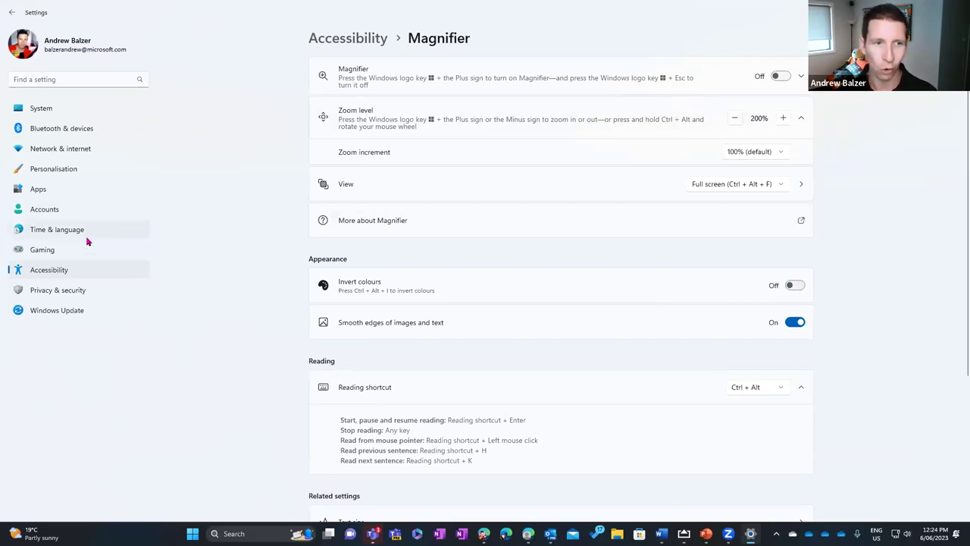
pyautogui.hotkey('alt', 'Left')
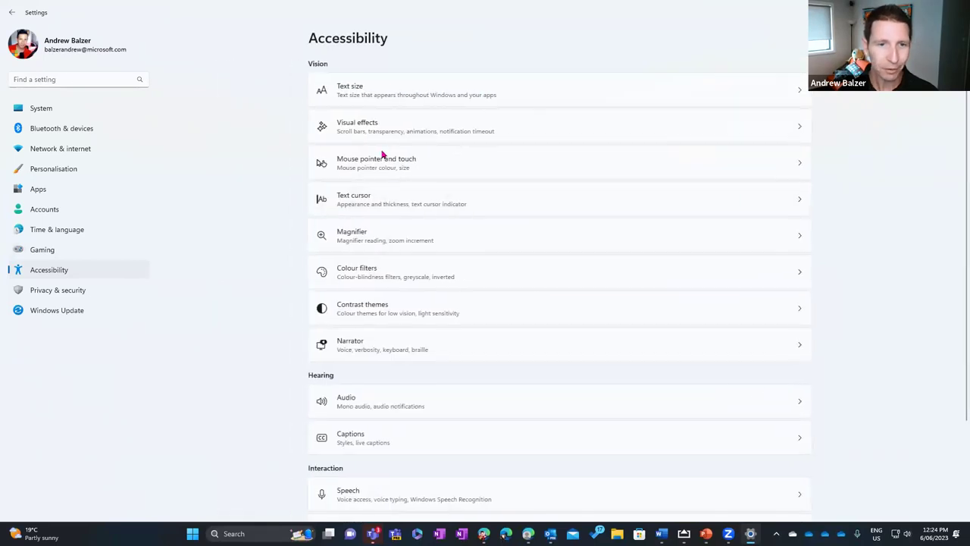
# Turn on colour filters, try the Inverted, Greyscale and both Red-green options, and turn the filters off again
pyautogui.click(415, 273)
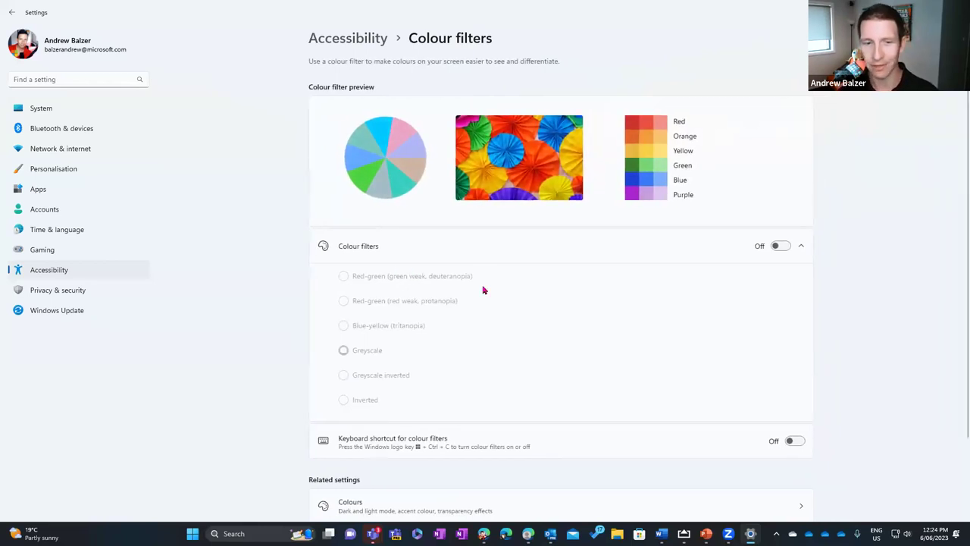
pyautogui.click(782, 248)
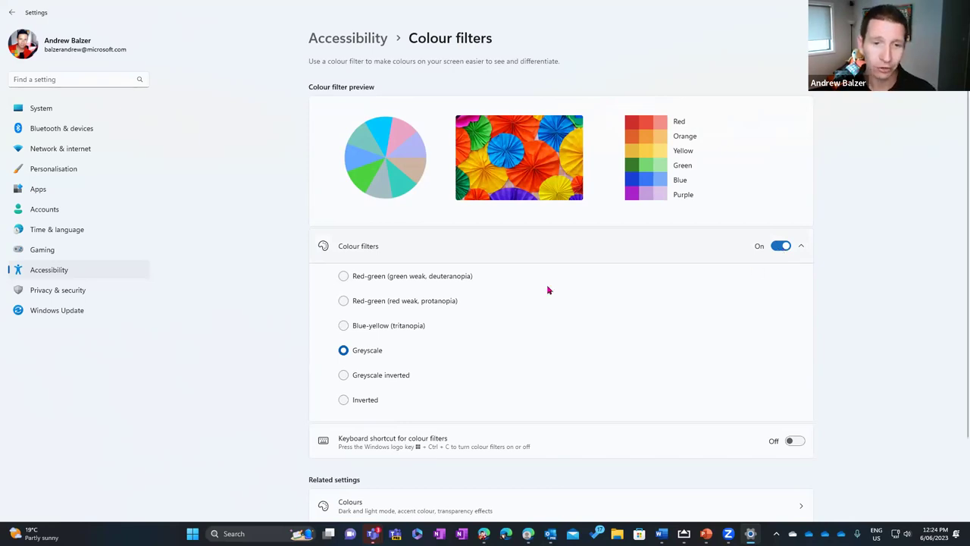
pyautogui.click(344, 402)
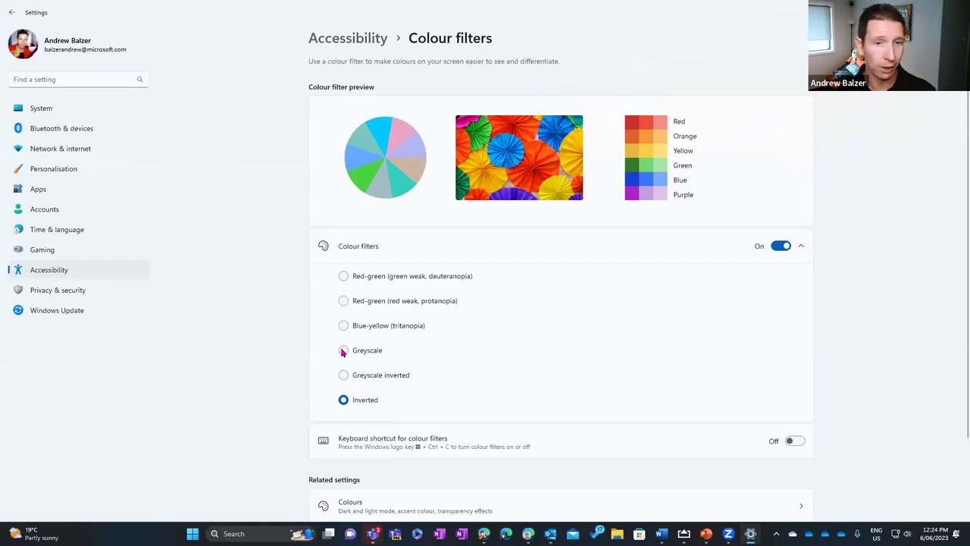
pyautogui.click(344, 350)
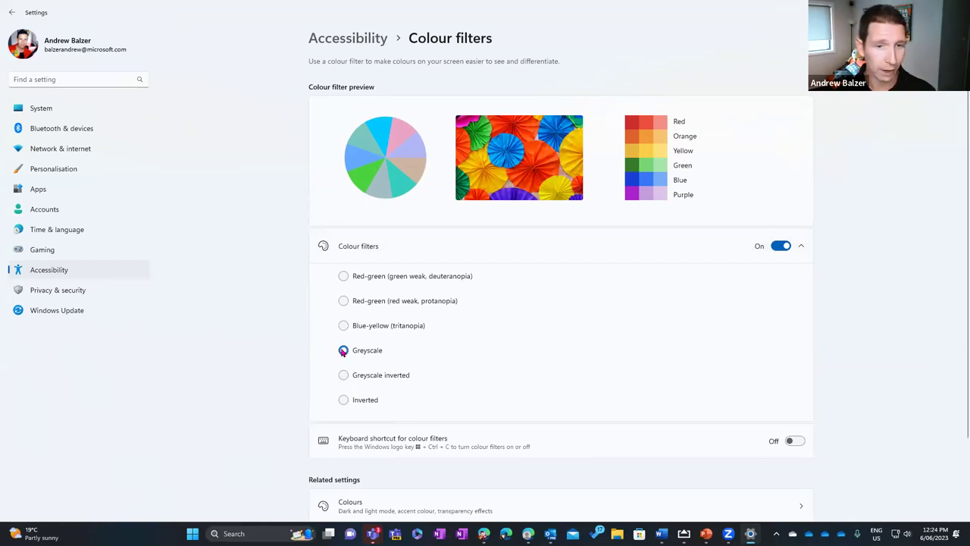
pyautogui.click(343, 277)
pyautogui.click(345, 302)
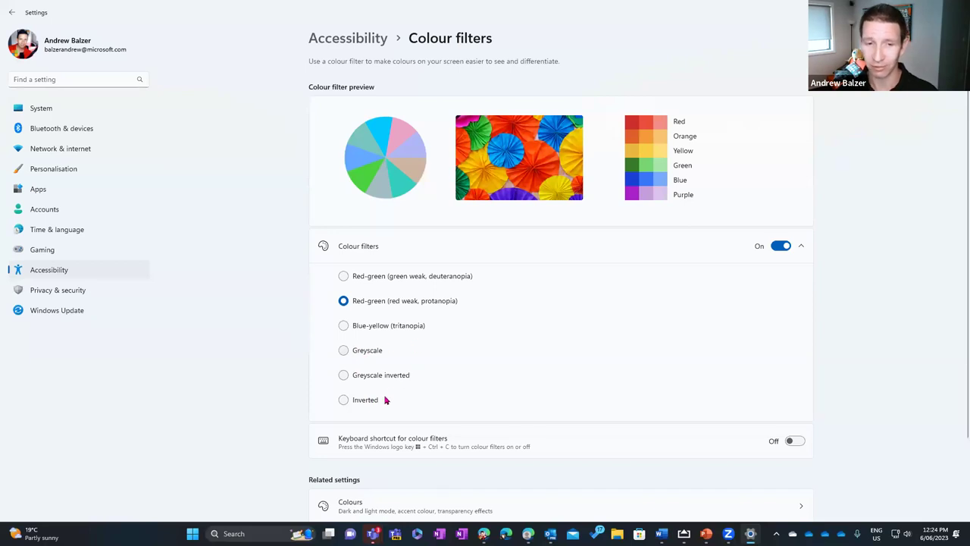
pyautogui.click(782, 247)
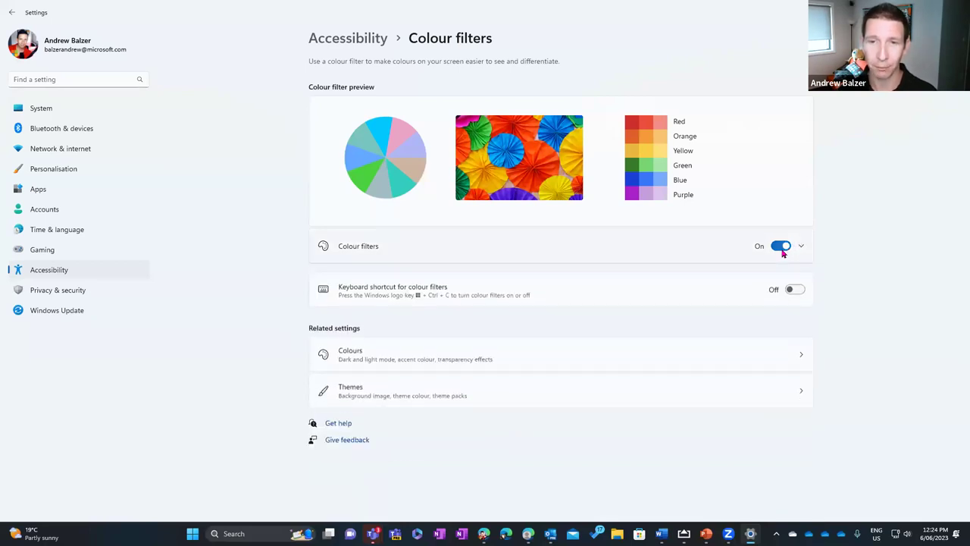
# Look through the Themes and Lock screen pages of the Personalisation settings
pyautogui.click(481, 389)
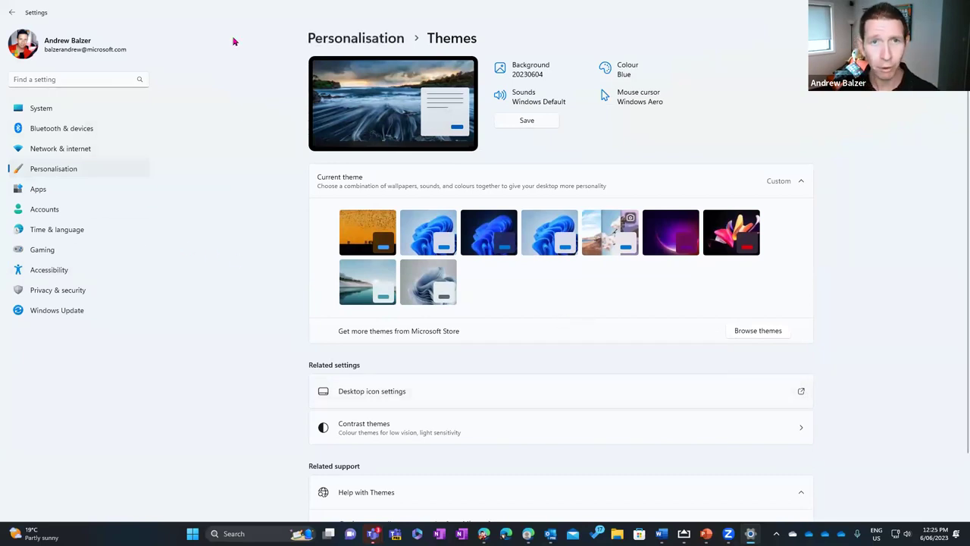
pyautogui.hotkey('alt', 'Left')
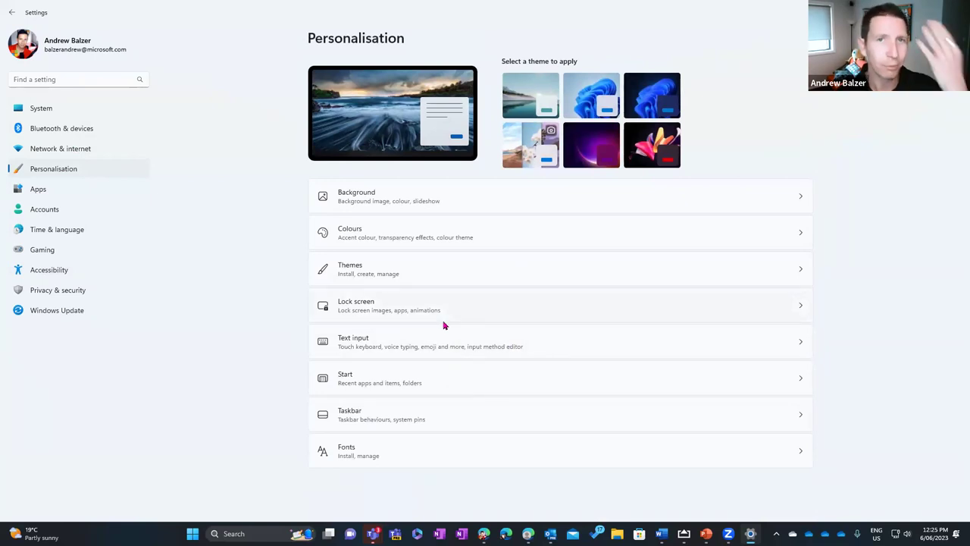
pyautogui.click(445, 326)
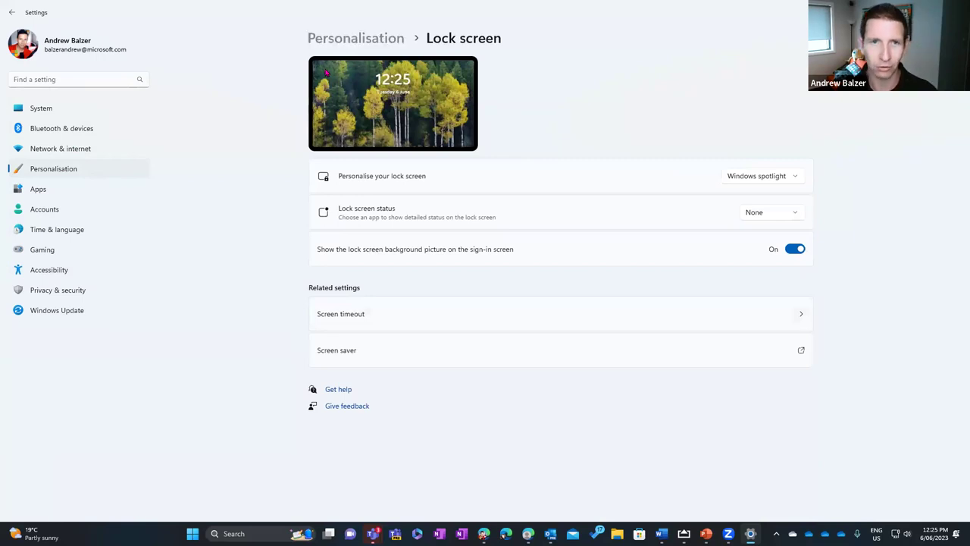
# Return to the Accessibility settings and open the Narrator page
pyautogui.click(355, 38)
pyautogui.click(53, 270)
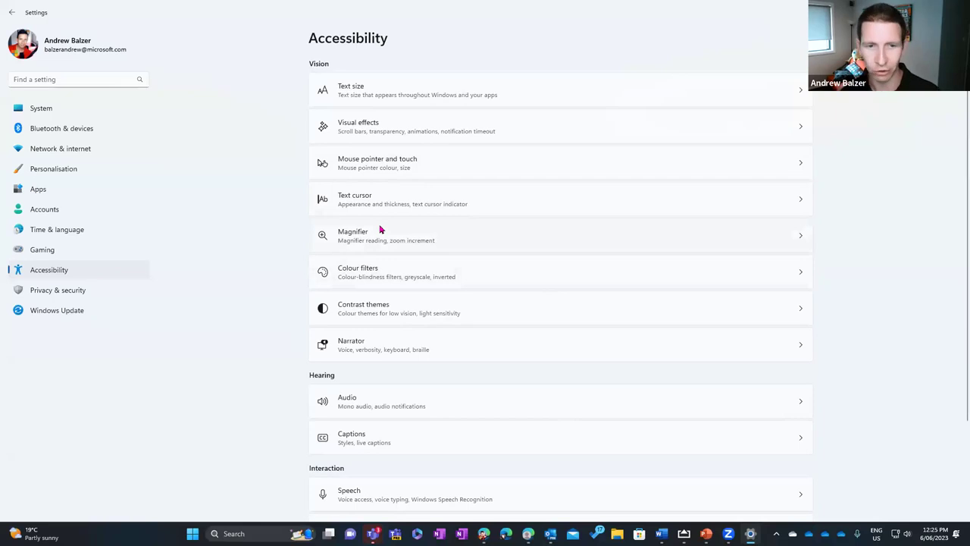
pyautogui.click(407, 354)
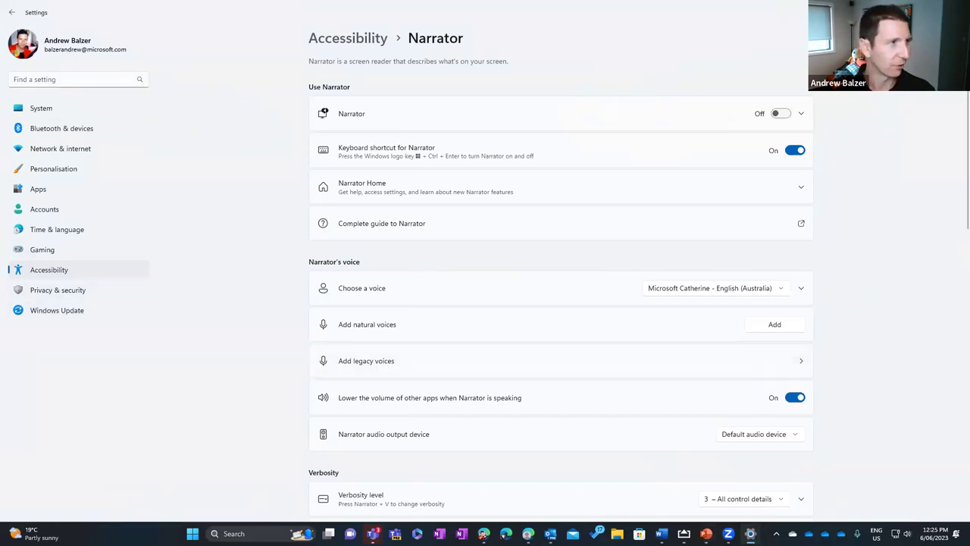
# Switch to the language and communication disabilities guide in Edge and underline its Microsoft Disability Answer Desk link with the screen pen
pyautogui.hotkey('ctrl', 'shift', '/')
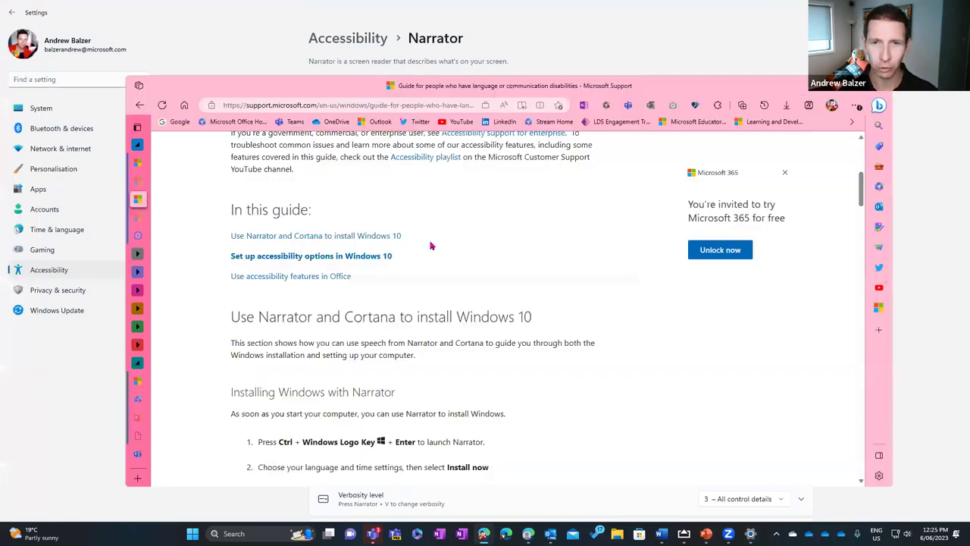
pyautogui.hotkey('ctrl', 'l')
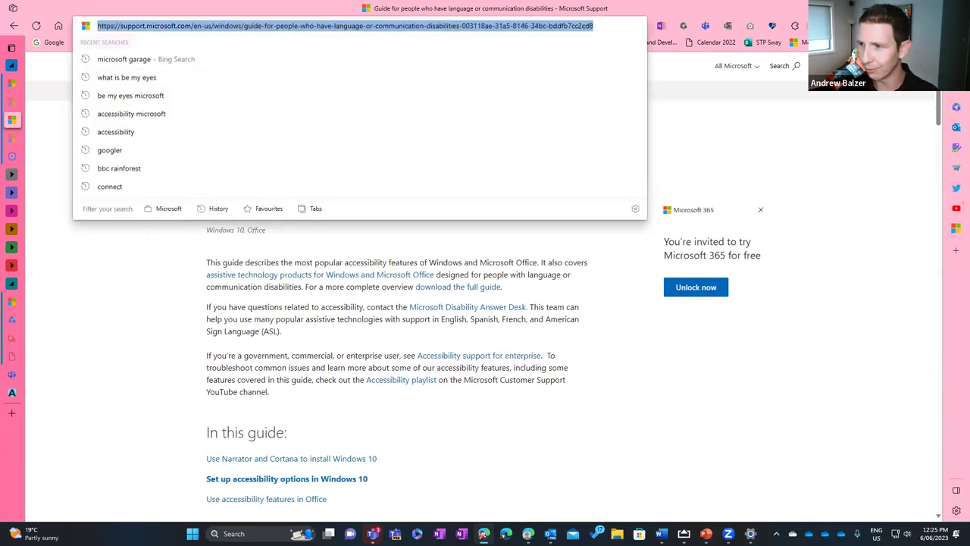
pyautogui.press('Escape')
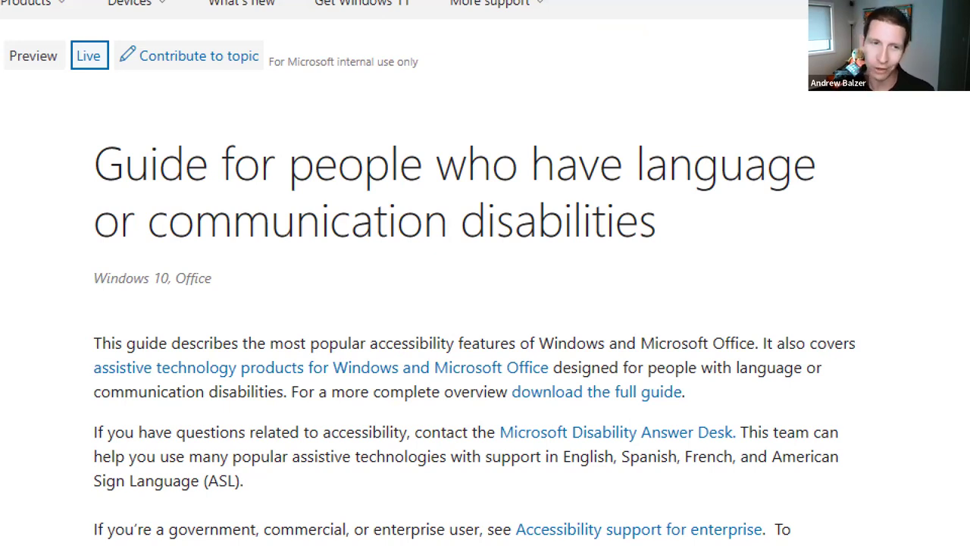
pyautogui.scroll(-2, 539, 296)
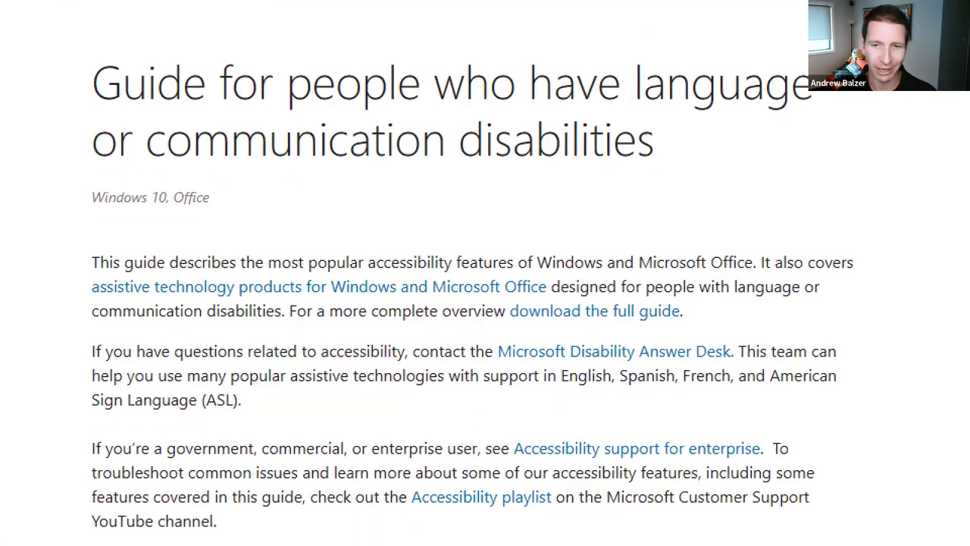
pyautogui.moveTo(527, 295); pyautogui.dragTo(709, 302)
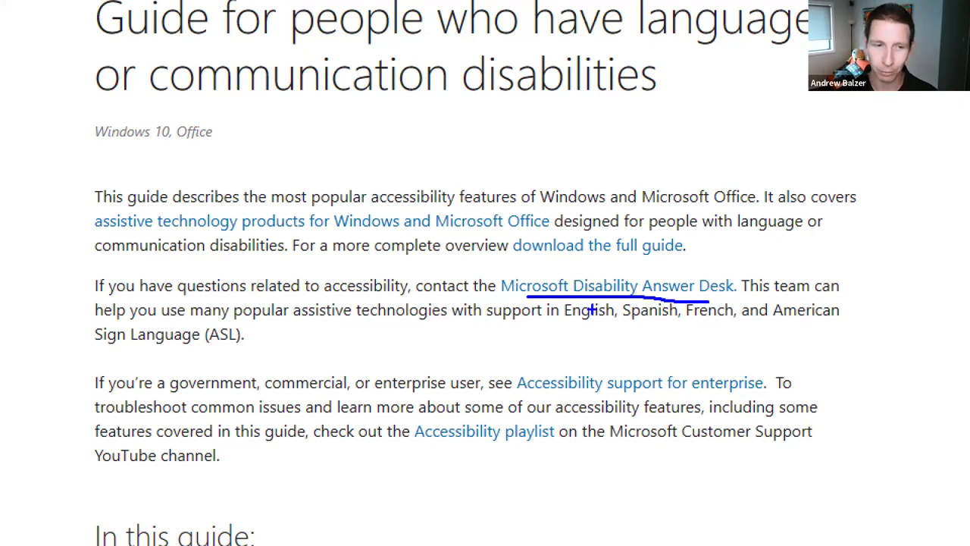
# Turn on Narrator, accept its offer of natural voices, and set the Narrator voice to Microsoft James - English (Australia)
pyautogui.scroll(-5, 350, 343)
pyautogui.scroll(-1, 349, 343)
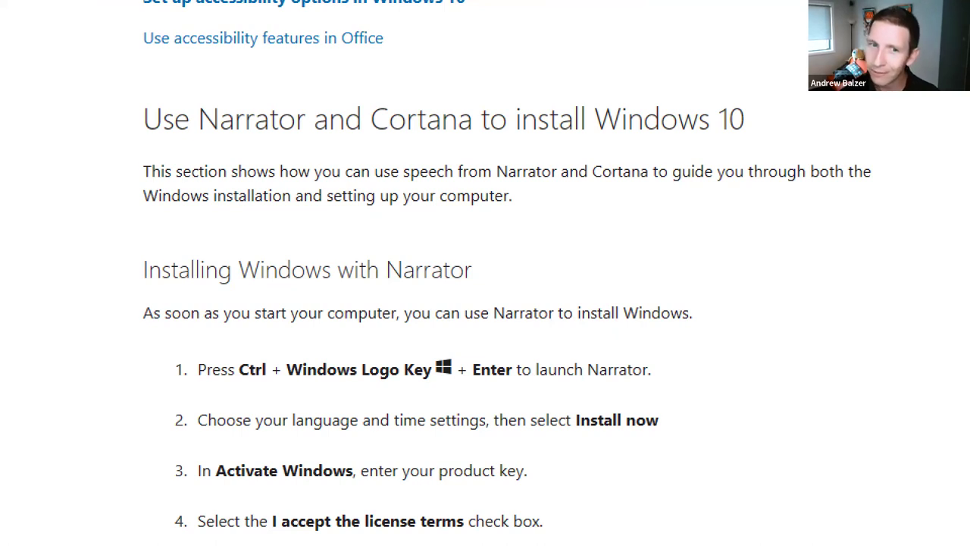
pyautogui.press('ctrl+super+Return')
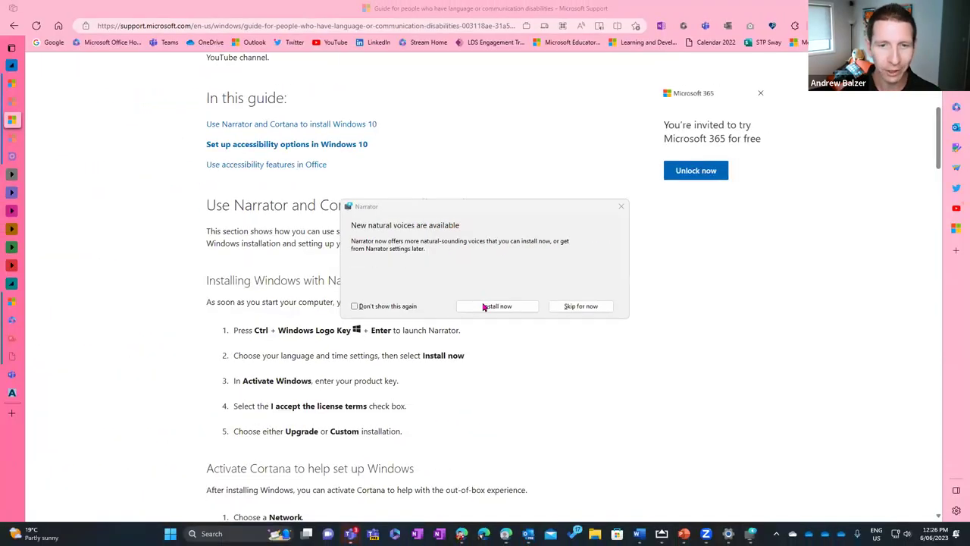
pyautogui.click(483, 306)
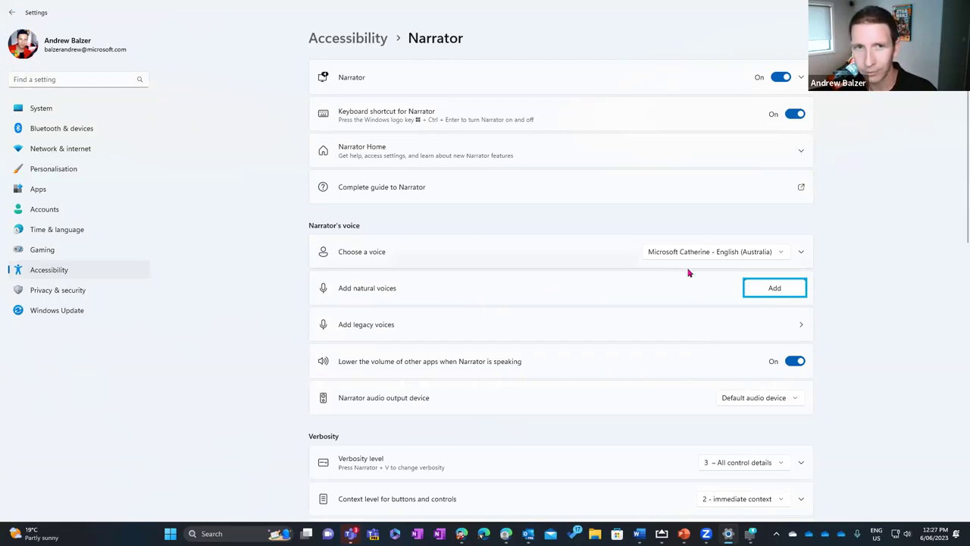
pyautogui.click(773, 258)
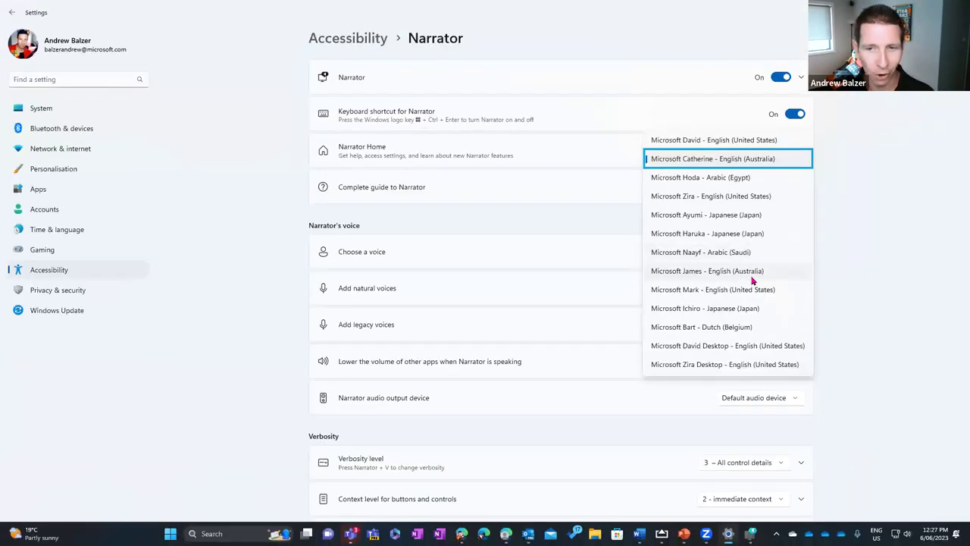
pyautogui.click(729, 289)
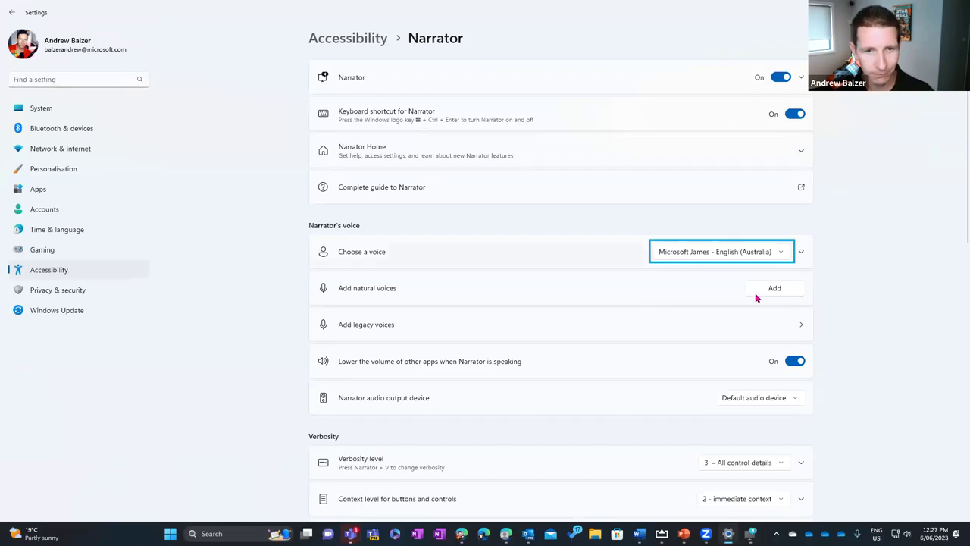
# View the natural voices available to install without installing one, and turn Narrator off
pyautogui.click(775, 289)
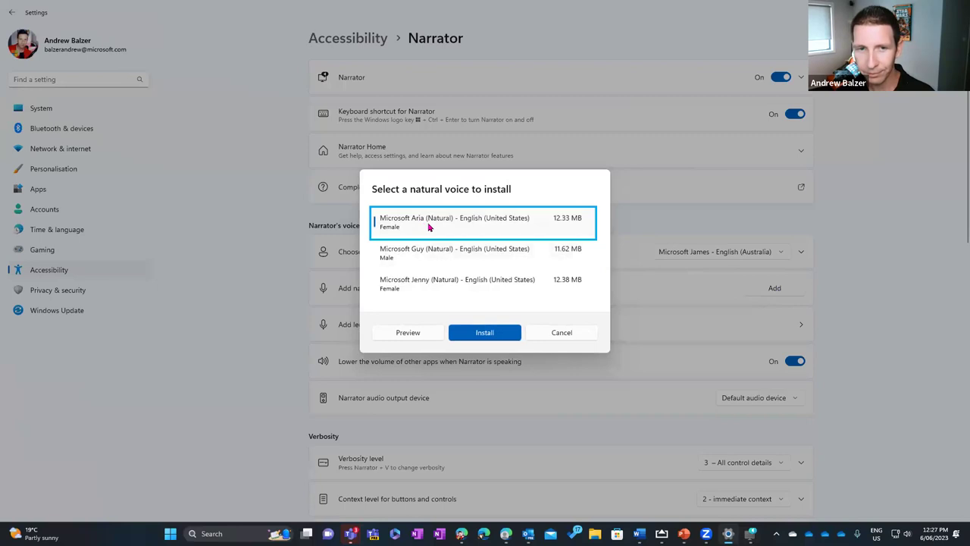
pyautogui.click(567, 335)
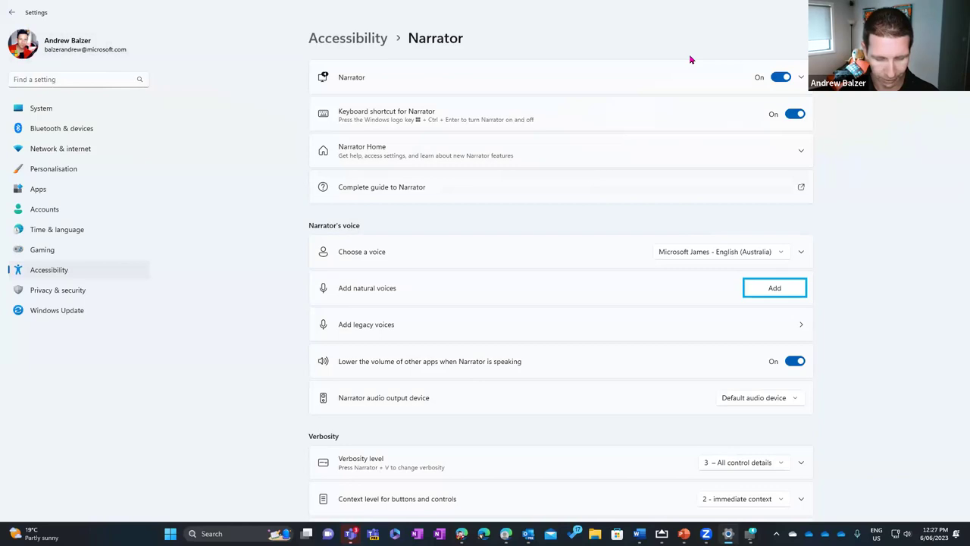
pyautogui.scroll(2, 862, 260)
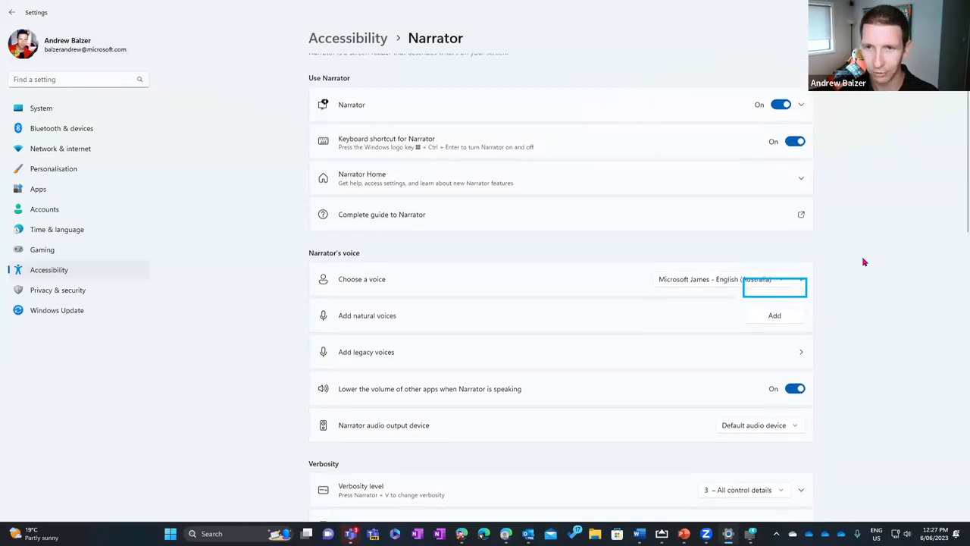
pyautogui.click(780, 115)
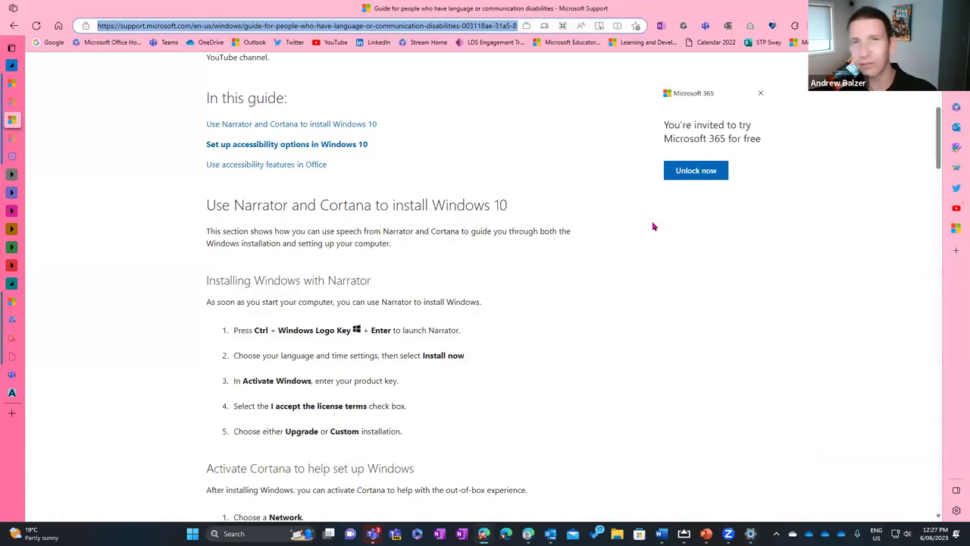
# Read through the guide's sections on Cortana setup, Narrator shortcuts, Magnifier, high contrast and text size
pyautogui.scroll(-6, 648, 227)
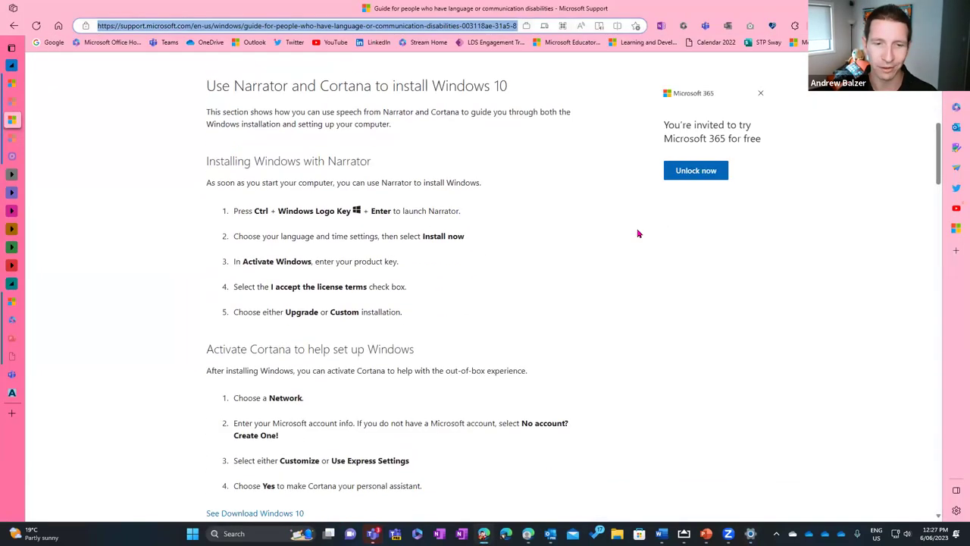
pyautogui.scroll(-1, 639, 234)
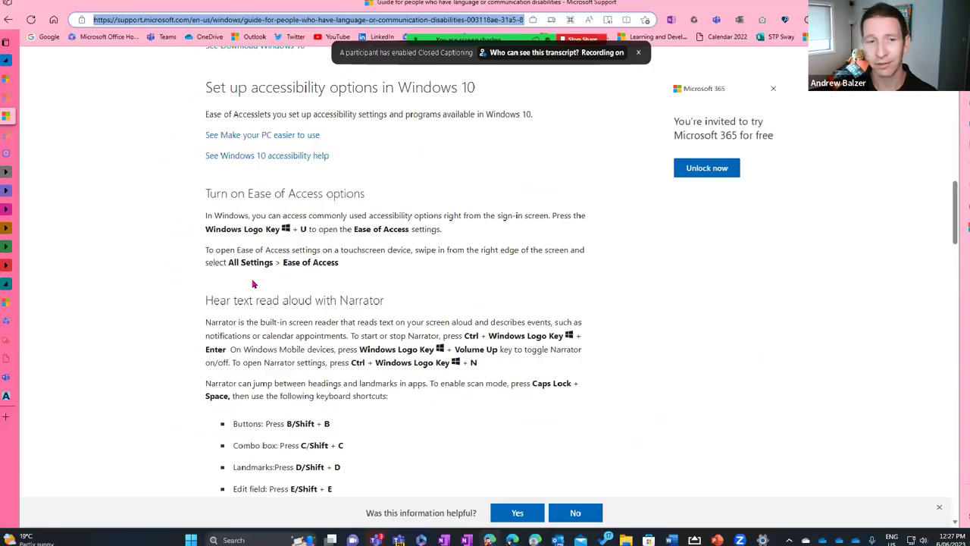
pyautogui.scroll(-2, 215, 359)
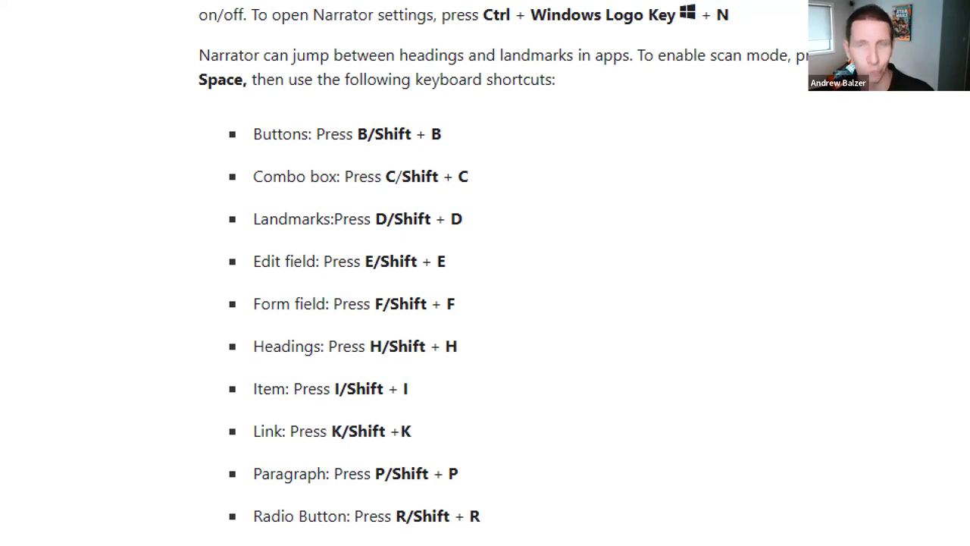
pyautogui.scroll(-5, 217, 371)
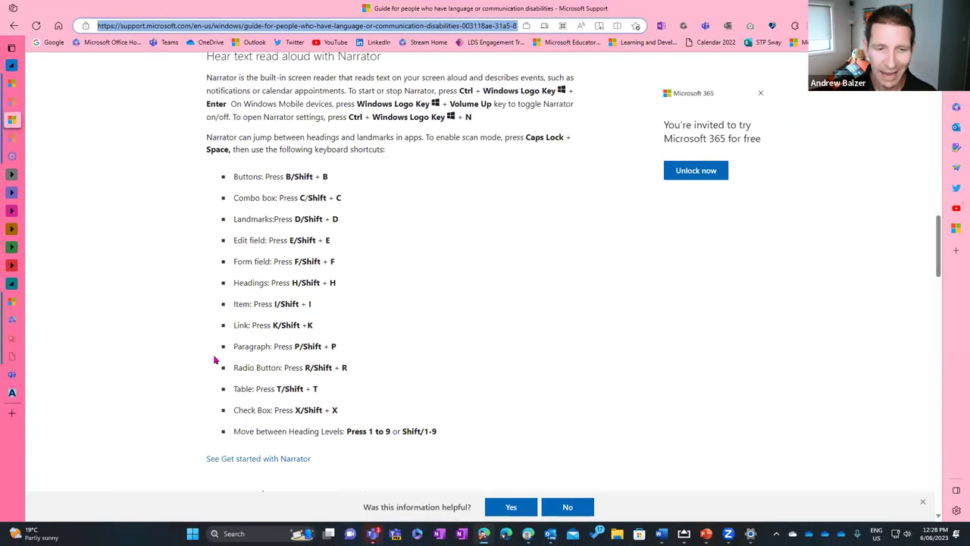
pyautogui.scroll(-1, 214, 360)
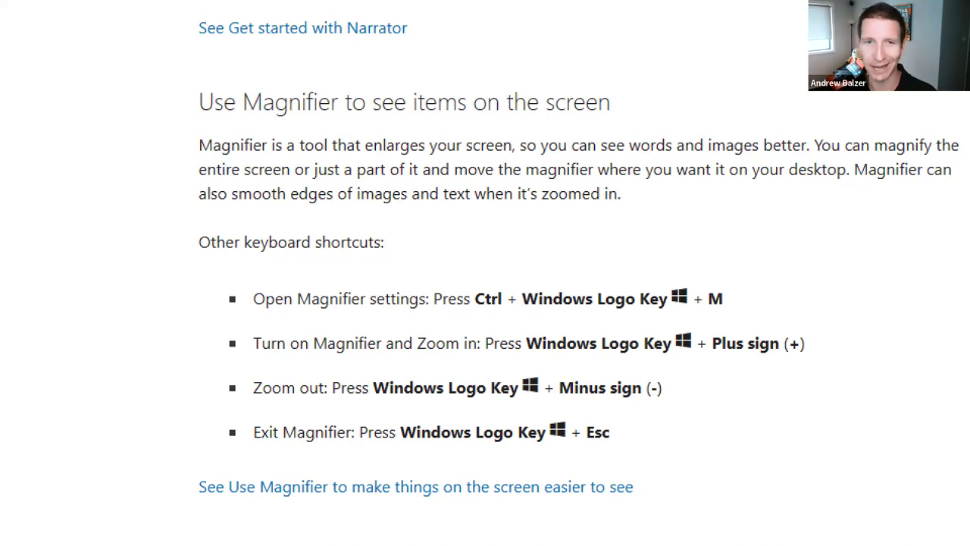
pyautogui.scroll(-3, 225, 189)
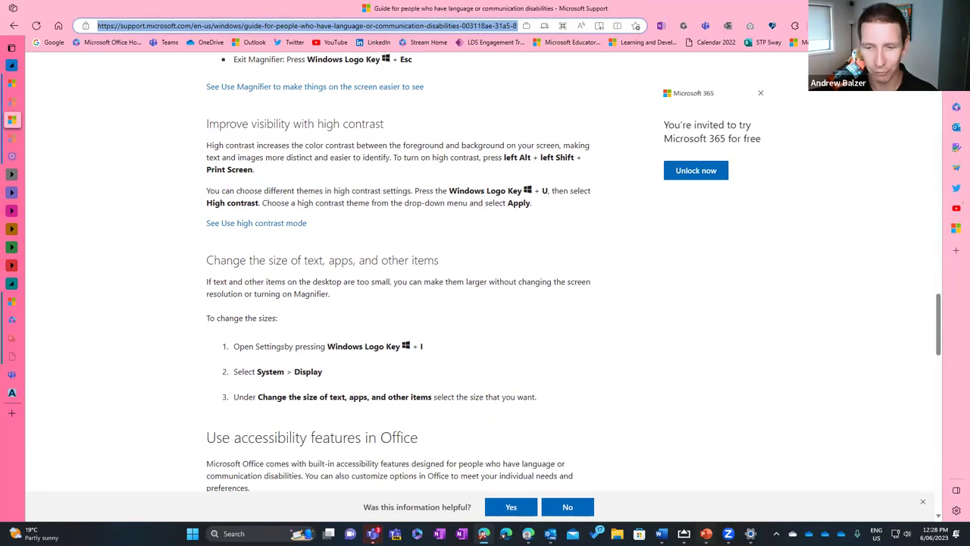
# Switch back to the Settings app on the Narrator page
pyautogui.click(709, 497)
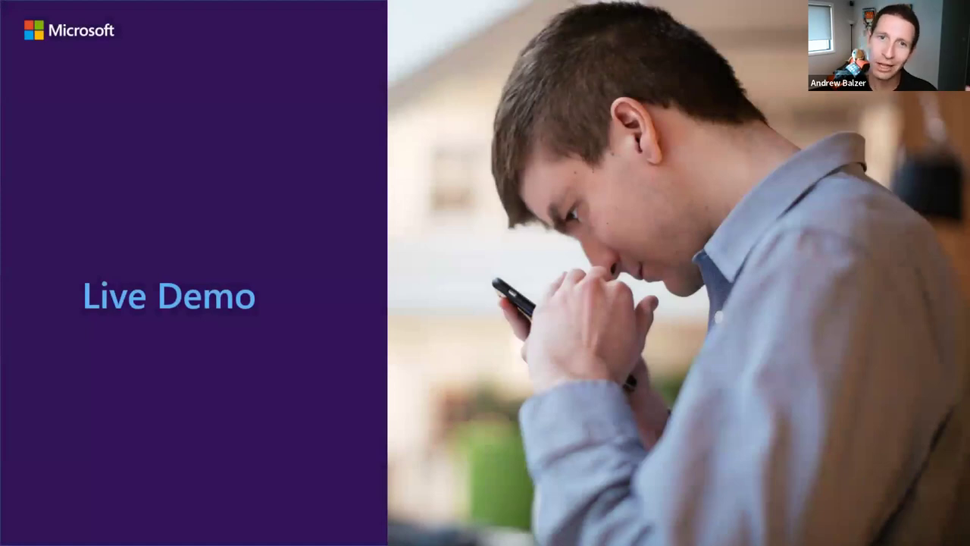
pyautogui.hotkey('alt', 'Tab')
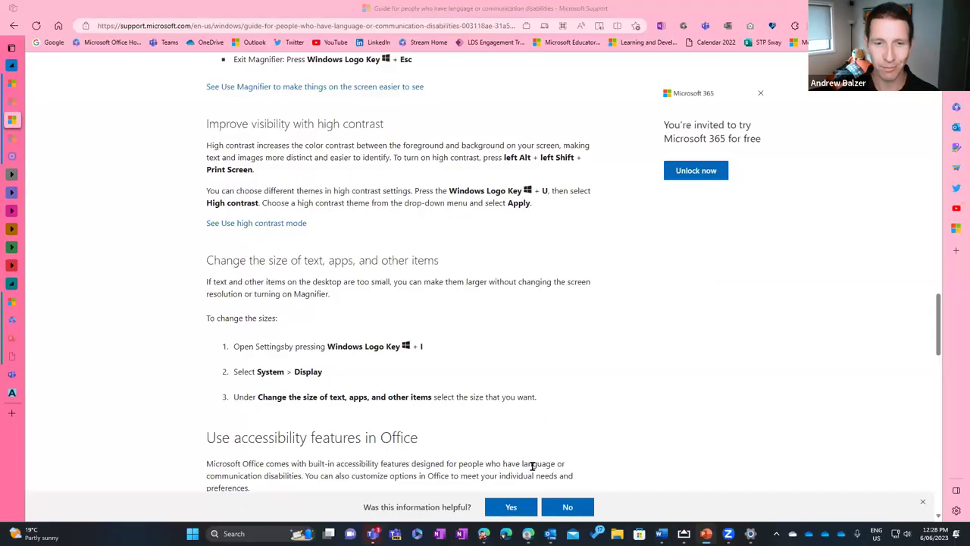
pyautogui.press('super')
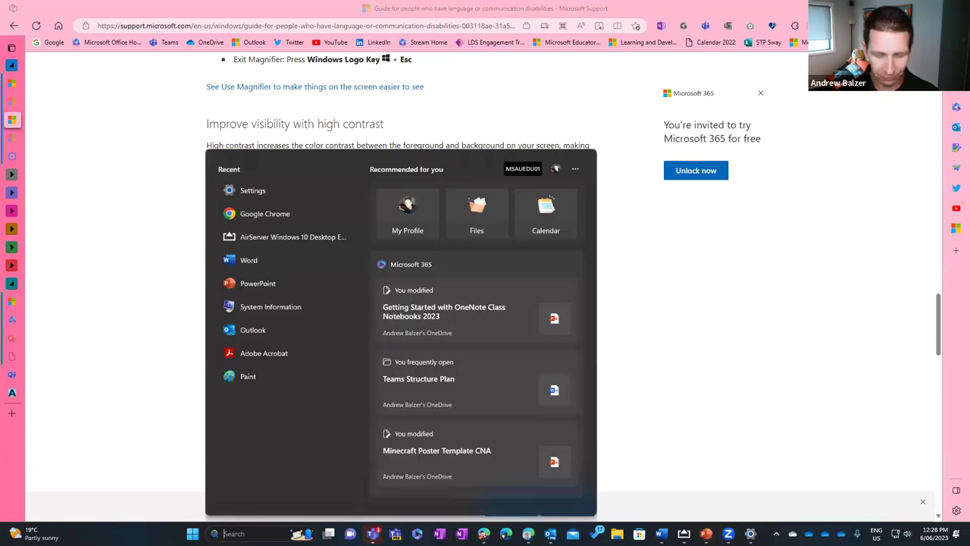
pyautogui.write('settings')
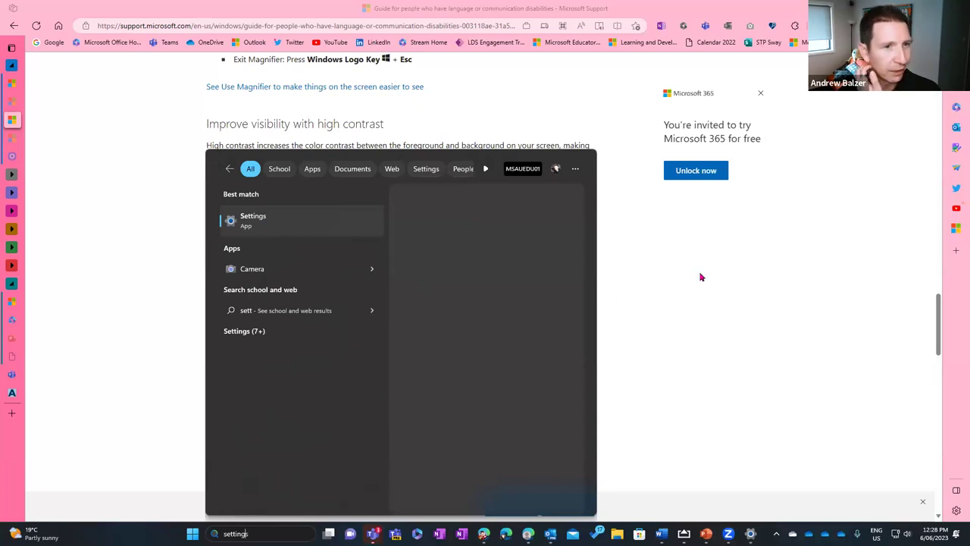
pyautogui.click(672, 401)
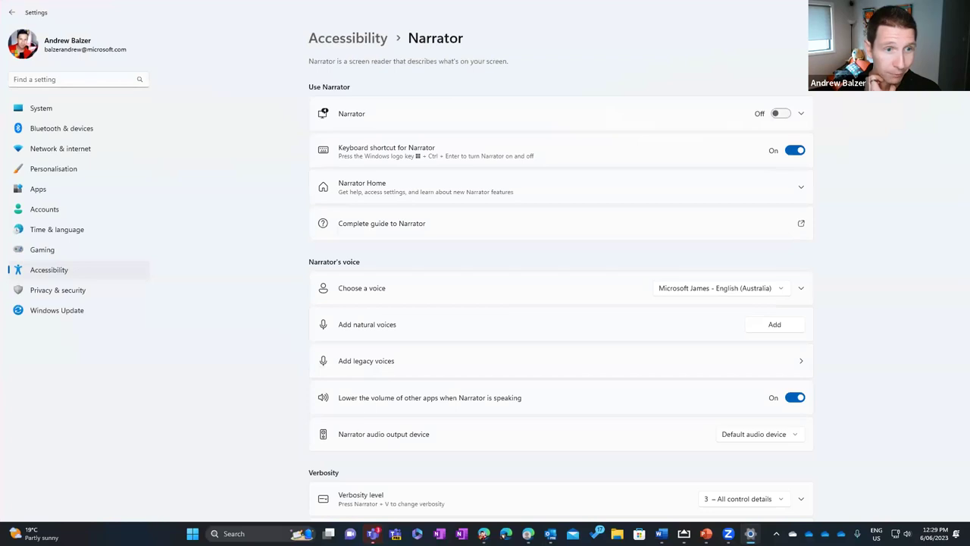
# Examine the Narrator page's verbosity, mouse and keyboard, cursor, braille, experimental and data settings
pyautogui.scroll(-3, 481, 415)
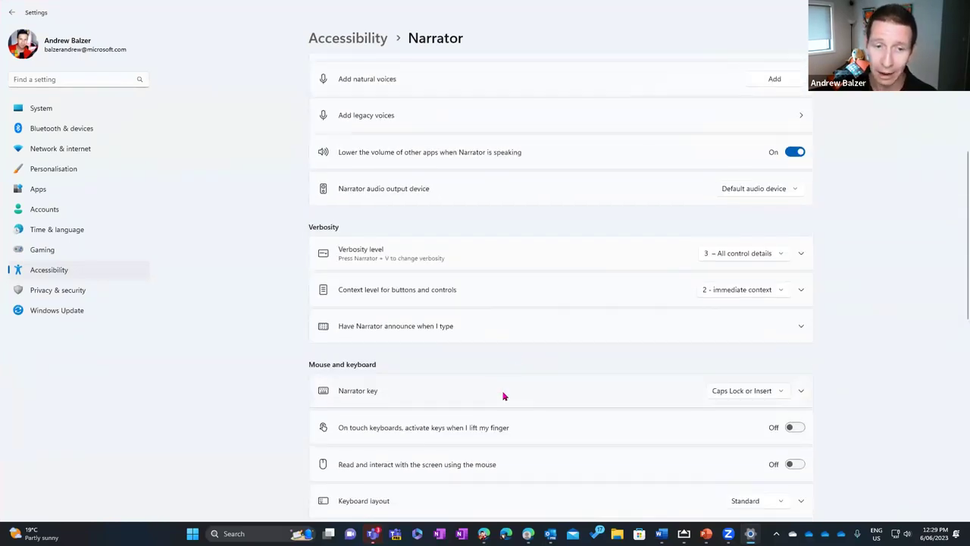
pyautogui.scroll(-1, 372, 310)
pyautogui.scroll(3, 373, 310)
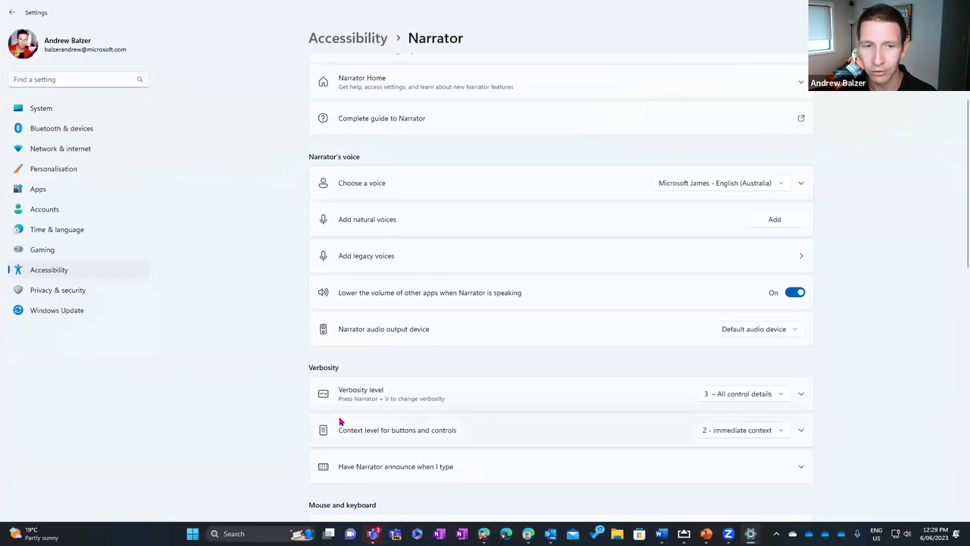
pyautogui.scroll(-5, 341, 421)
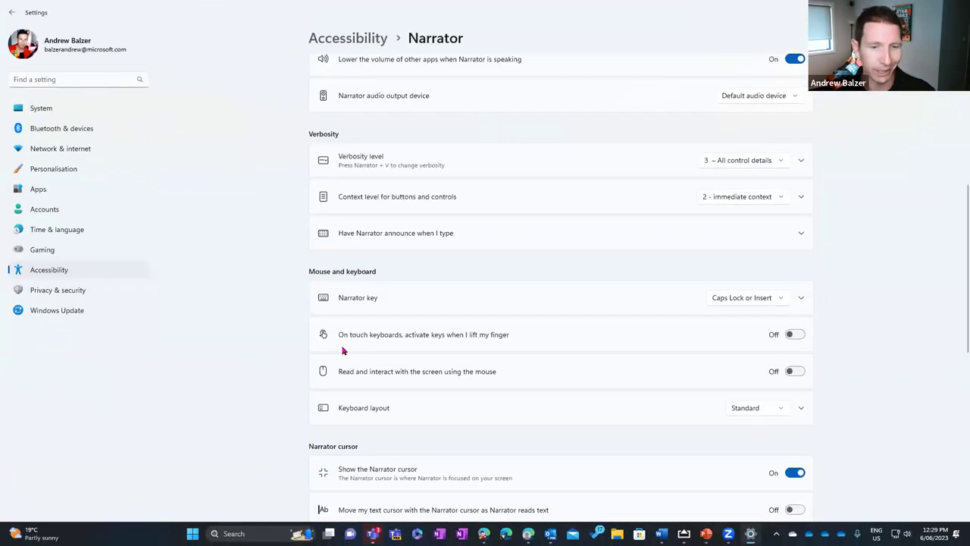
pyautogui.scroll(-5, 337, 349)
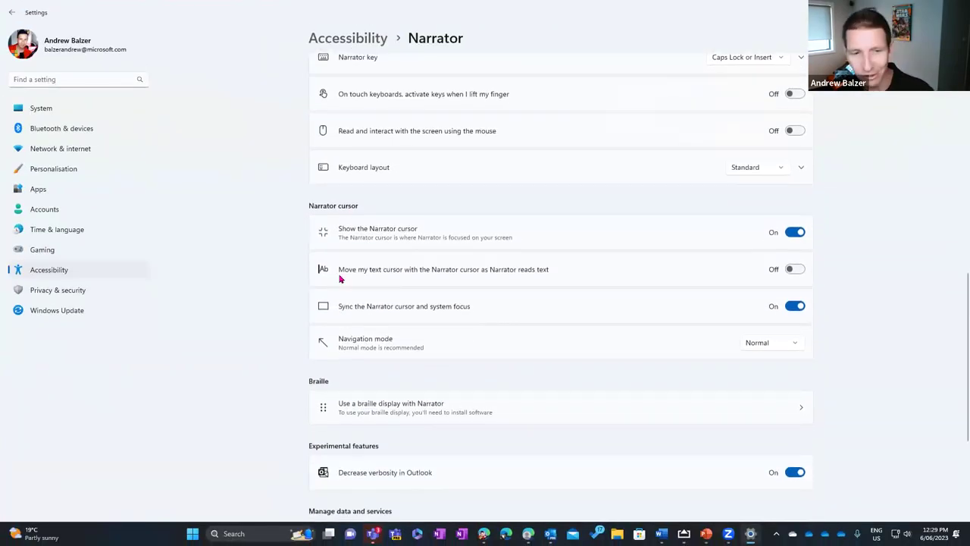
pyautogui.scroll(-3, 340, 277)
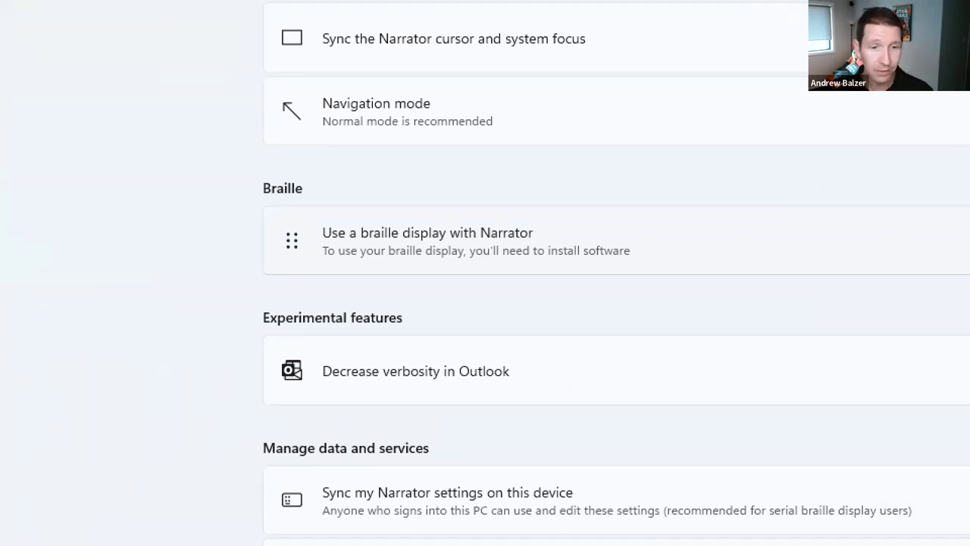
pyautogui.scroll(-1, 357, 262)
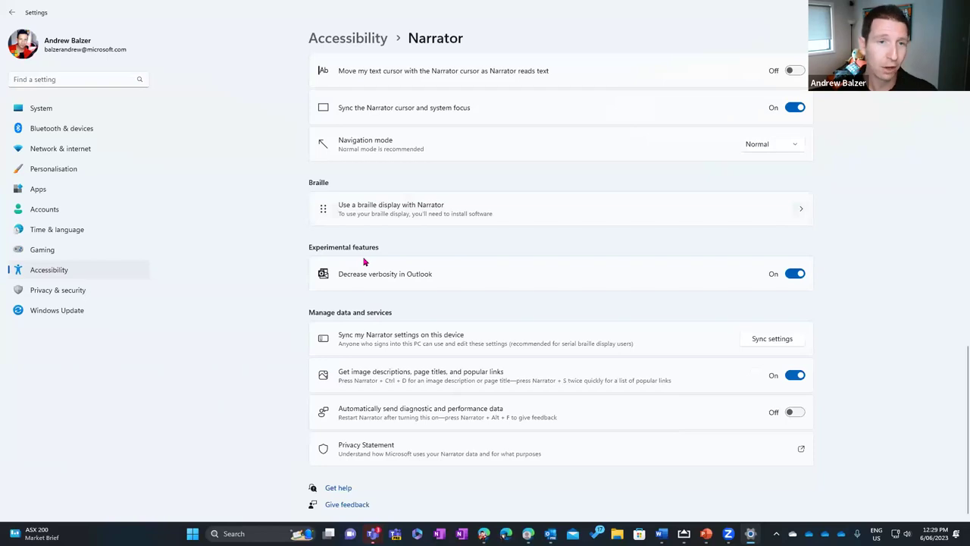
pyautogui.scroll(15, 364, 262)
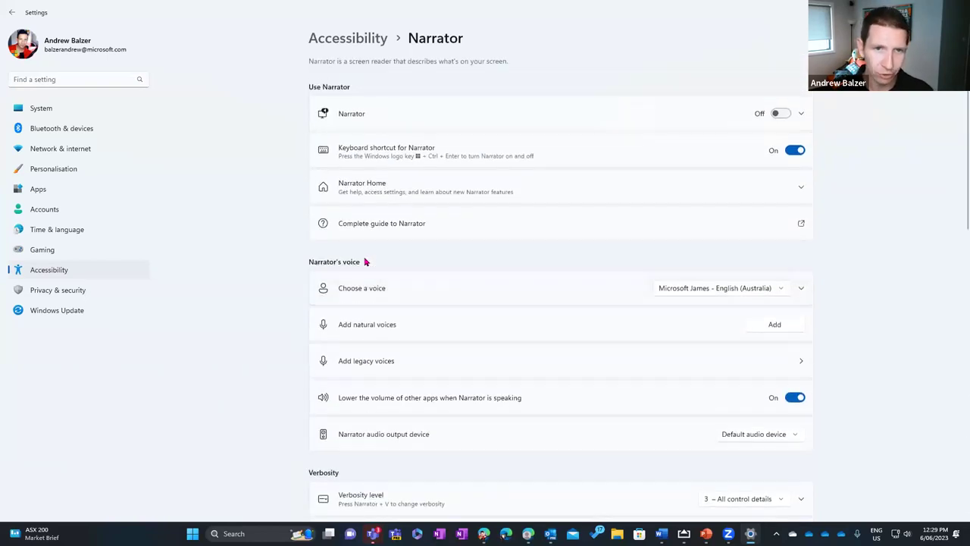
pyautogui.scroll(-3, 420, 362)
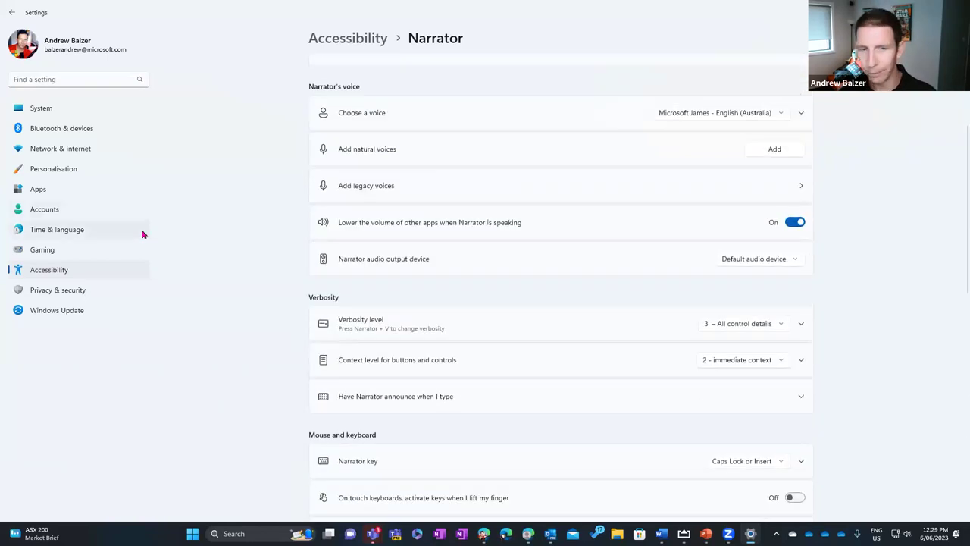
# Search the settings for "closed" and open the Caption styles result
pyautogui.click(36, 81)
pyautogui.write('closed')
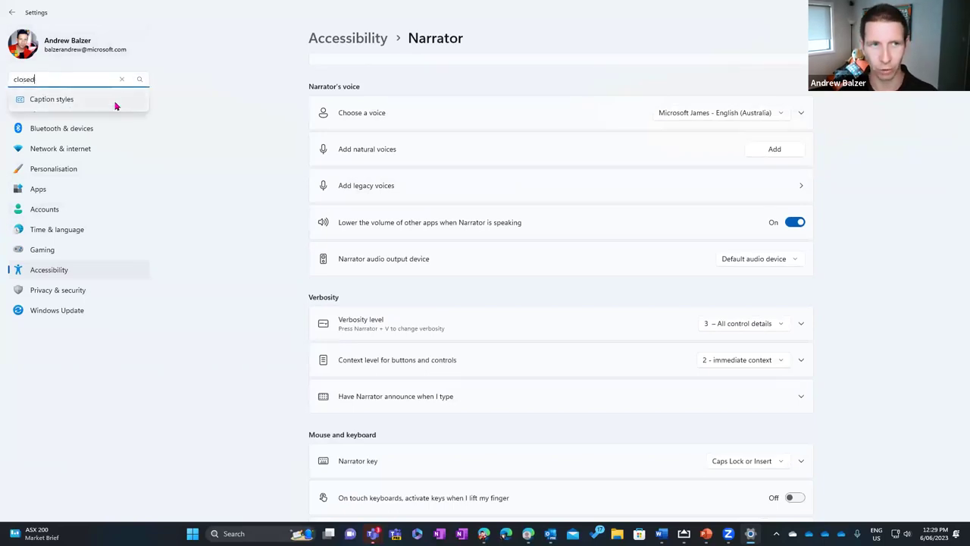
pyautogui.click(115, 102)
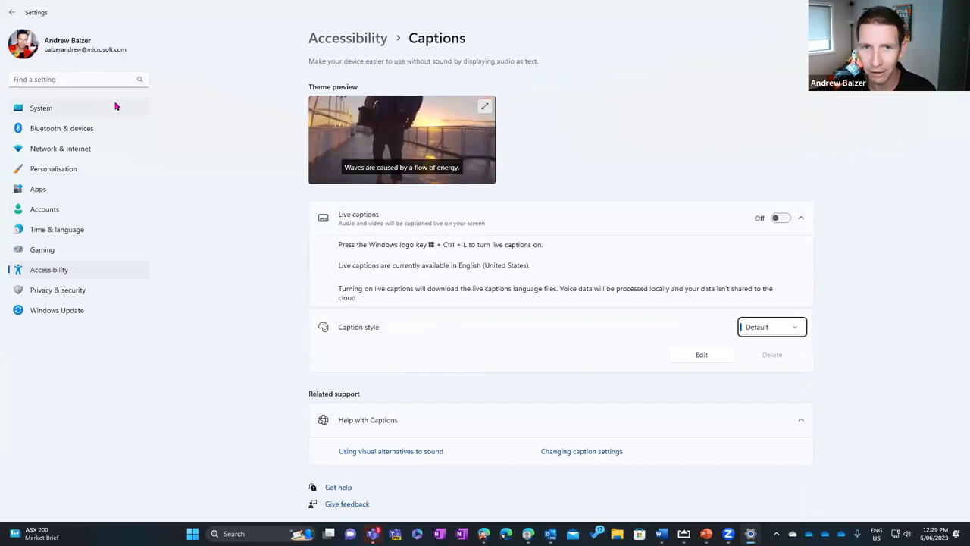
# Play the captions theme preview full screen and exit it
pyautogui.click(485, 106)
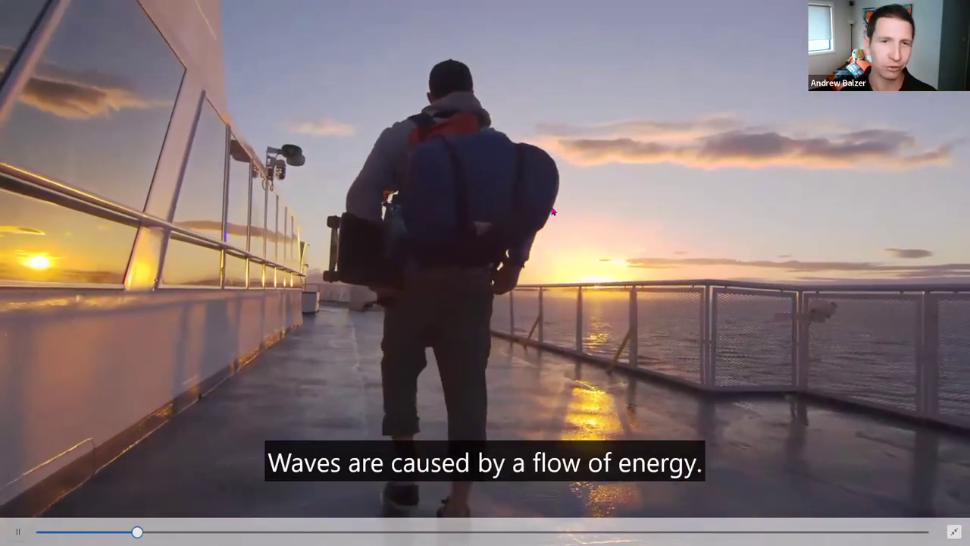
pyautogui.press('Escape')
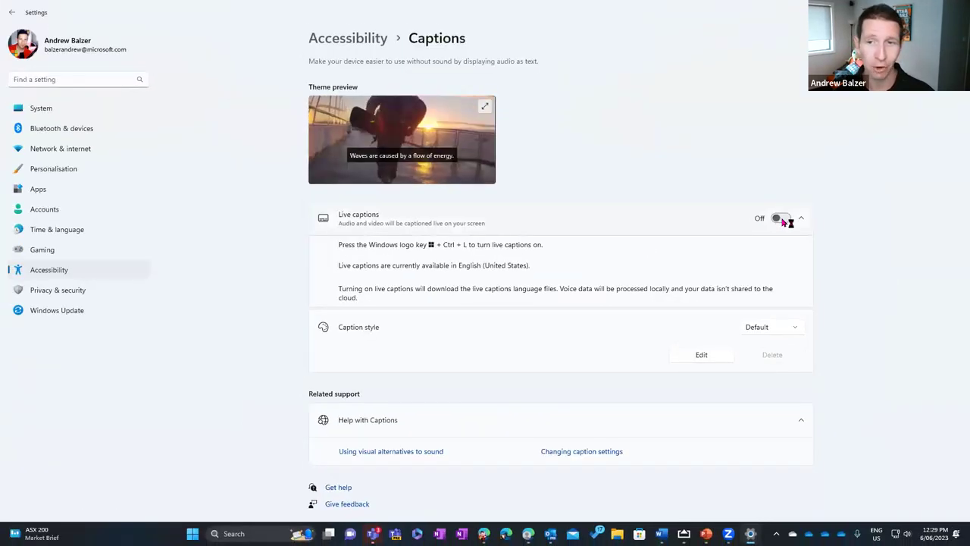
# Turn on live captions, look through the caption options and caption styles, and close the live captions setup
pyautogui.click(781, 218)
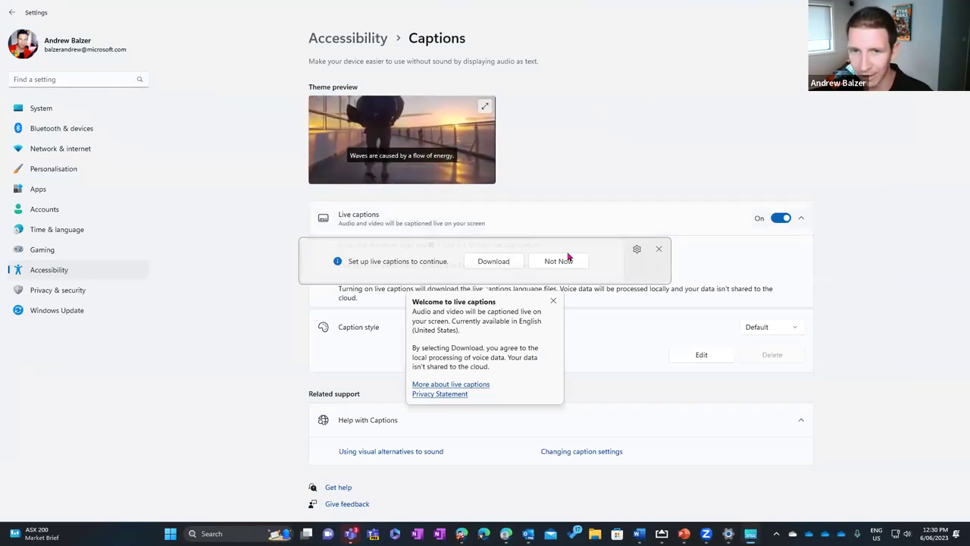
pyautogui.click(784, 111)
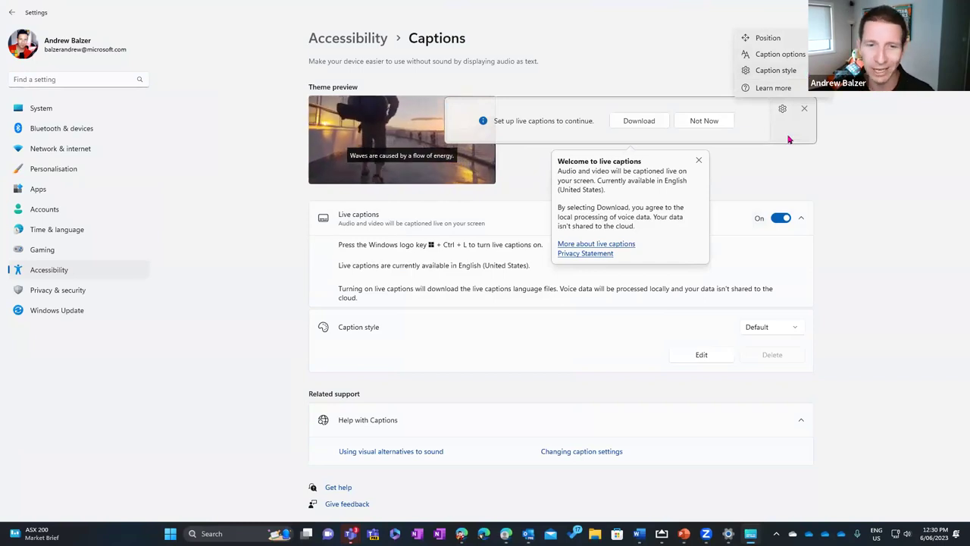
pyautogui.click(781, 335)
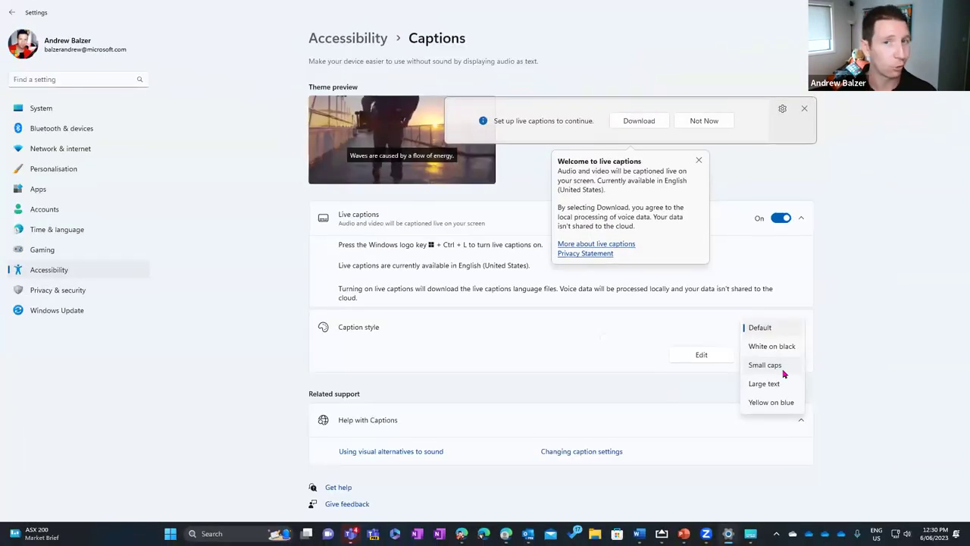
pyautogui.click(806, 111)
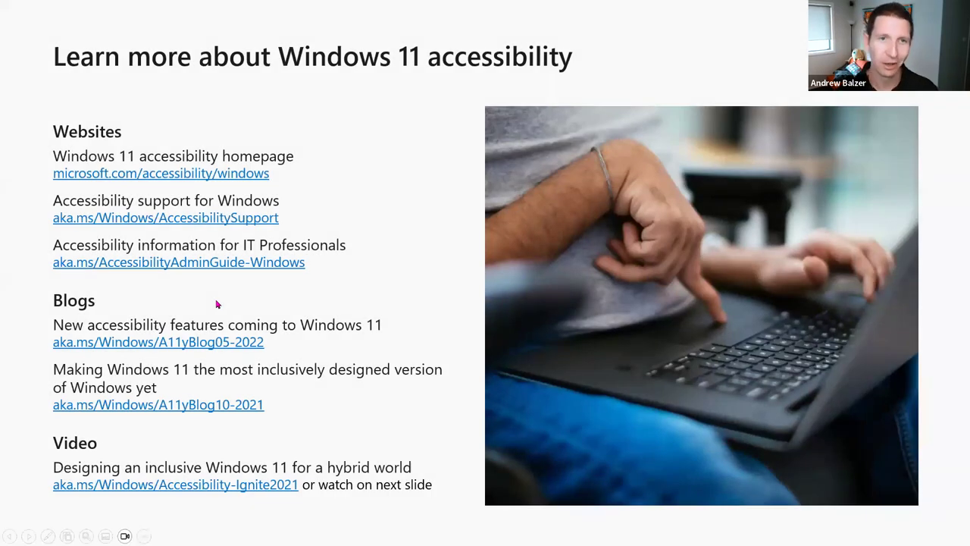
# Step through the presentation from the Windows 11 accessibility resources to the Creating Accessible Content section
pyautogui.press('Right')
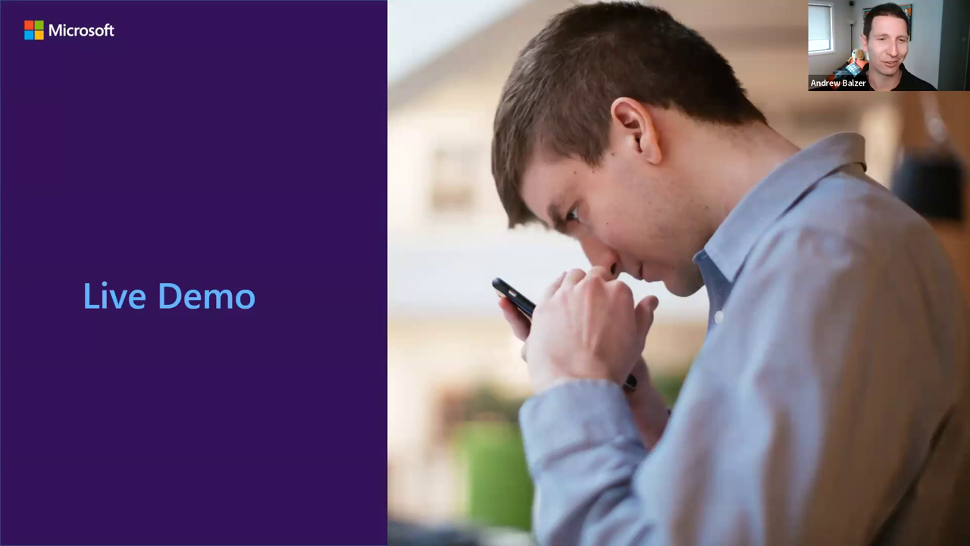
pyautogui.press('Left')
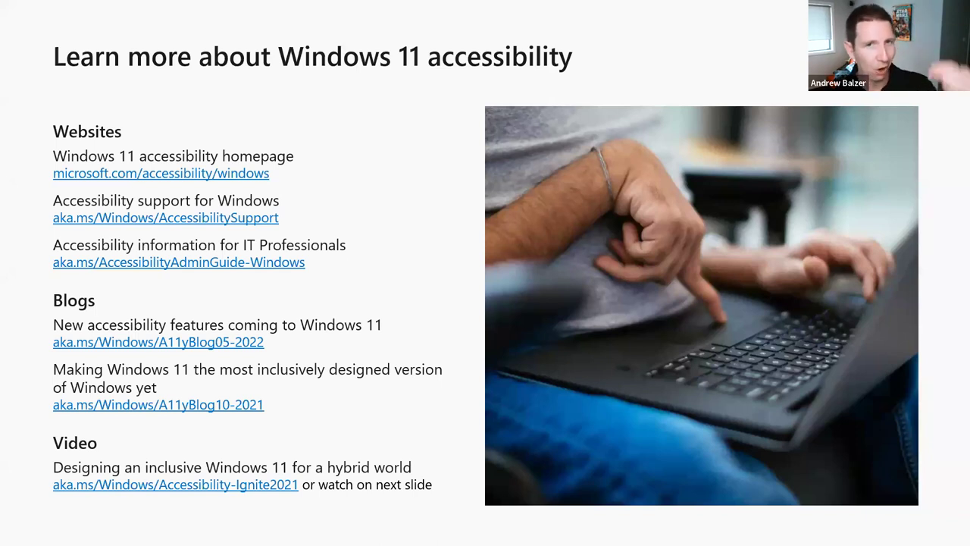
pyautogui.press('Right')
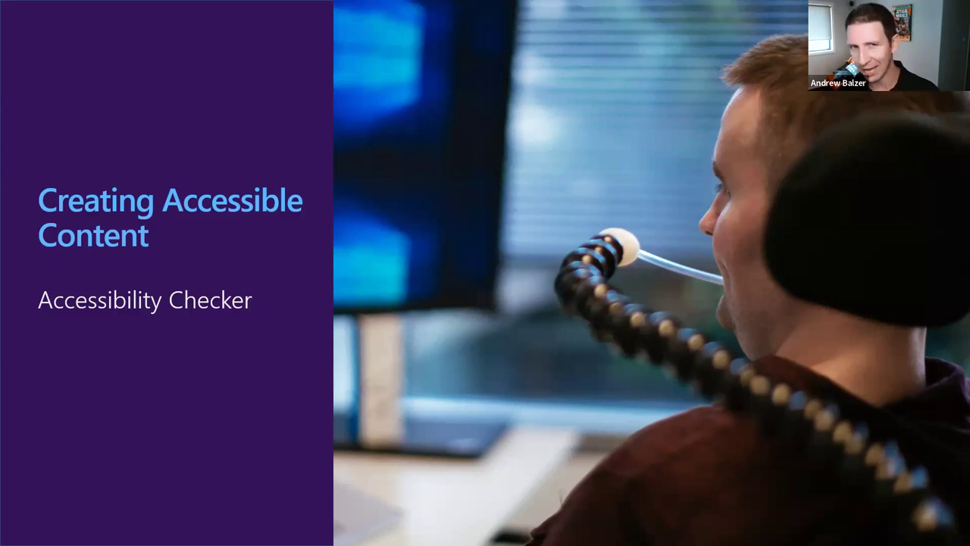
# Switch to the 100 Word Memoir document in Word and run the accessibility check on it
pyautogui.hotkey('alt', 'Tab')
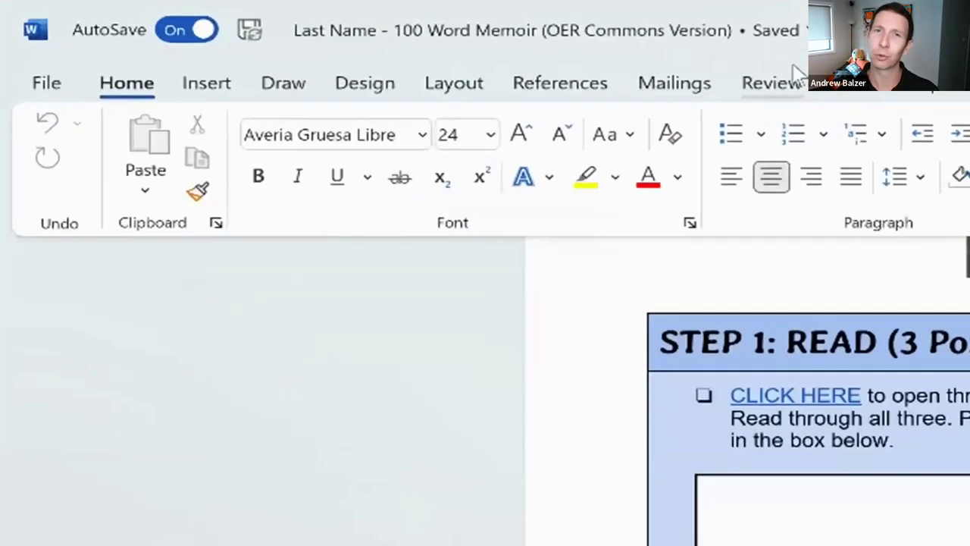
pyautogui.click(781, 82)
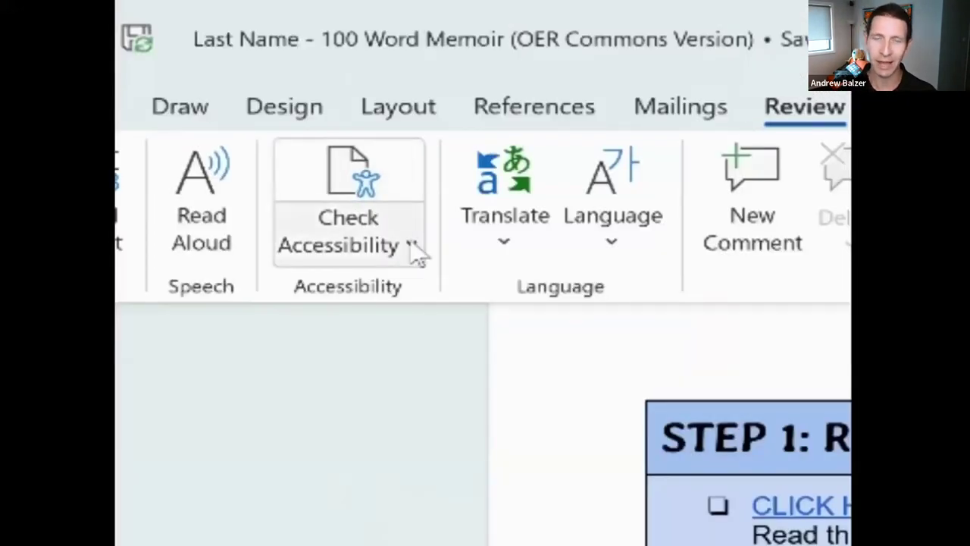
pyautogui.click(411, 250)
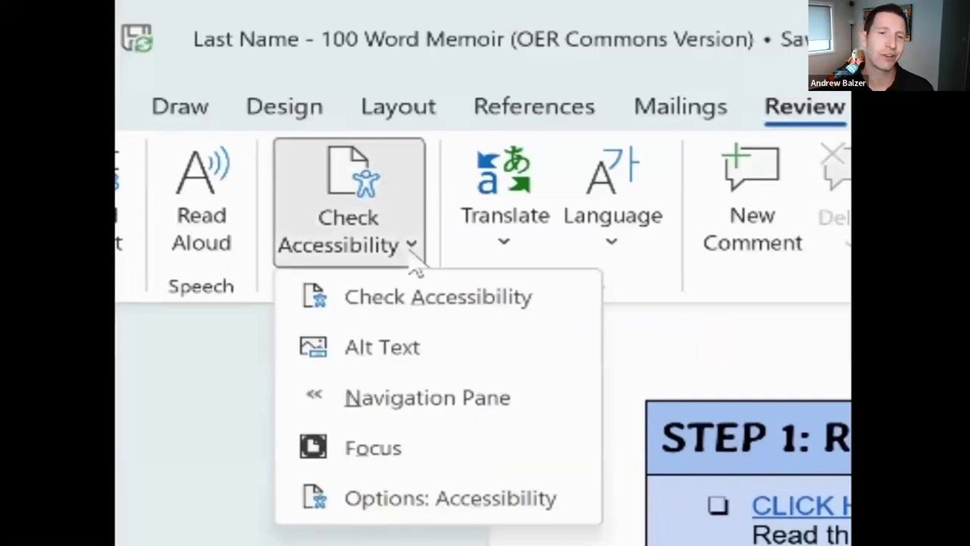
pyautogui.click(438, 296)
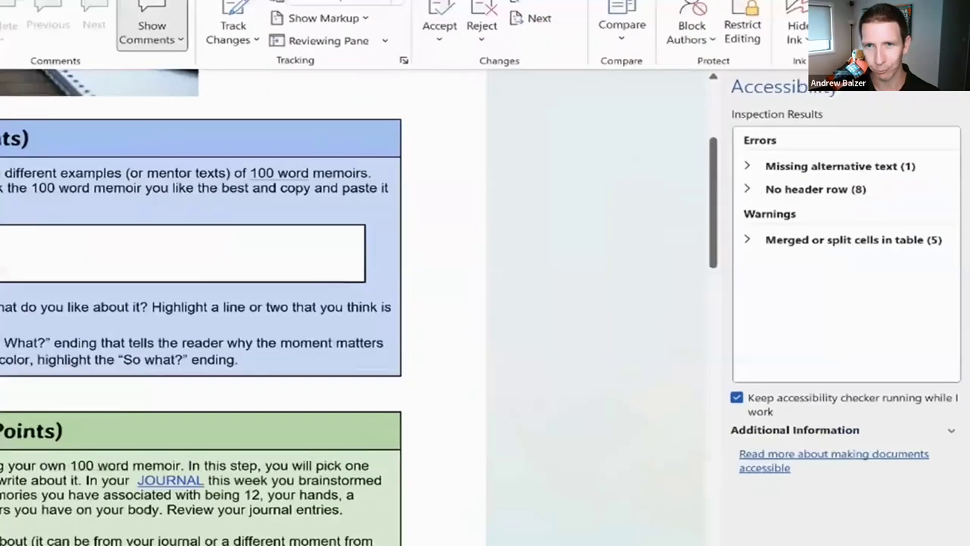
# Add the alt text "Notebook on a table with a fountain pen" to image1.jpg from the missing alternative text errors
pyautogui.click(818, 178)
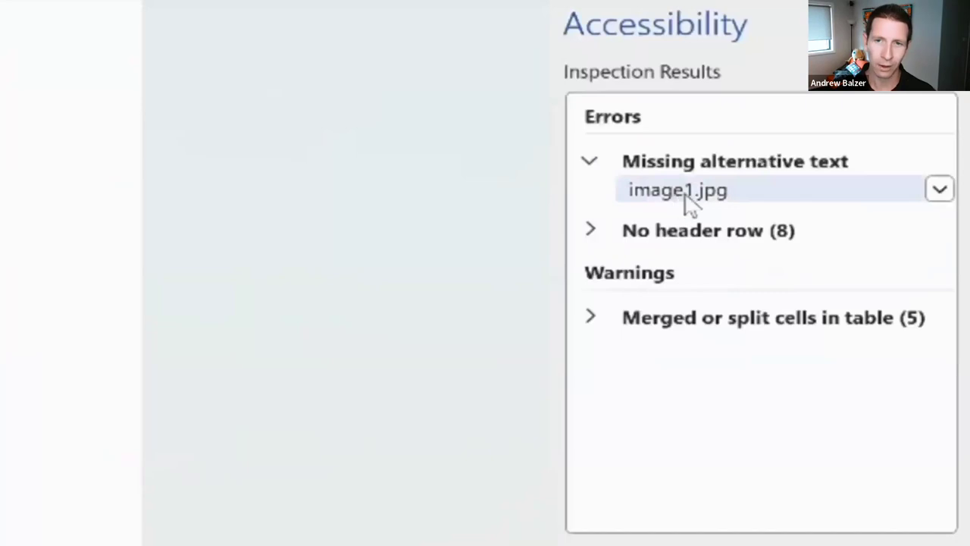
pyautogui.click(940, 191)
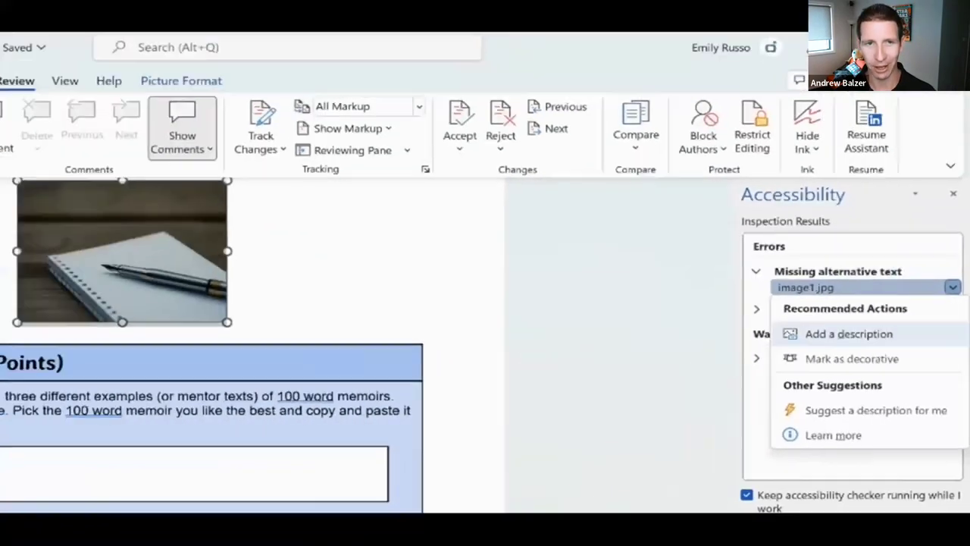
pyautogui.click(754, 272)
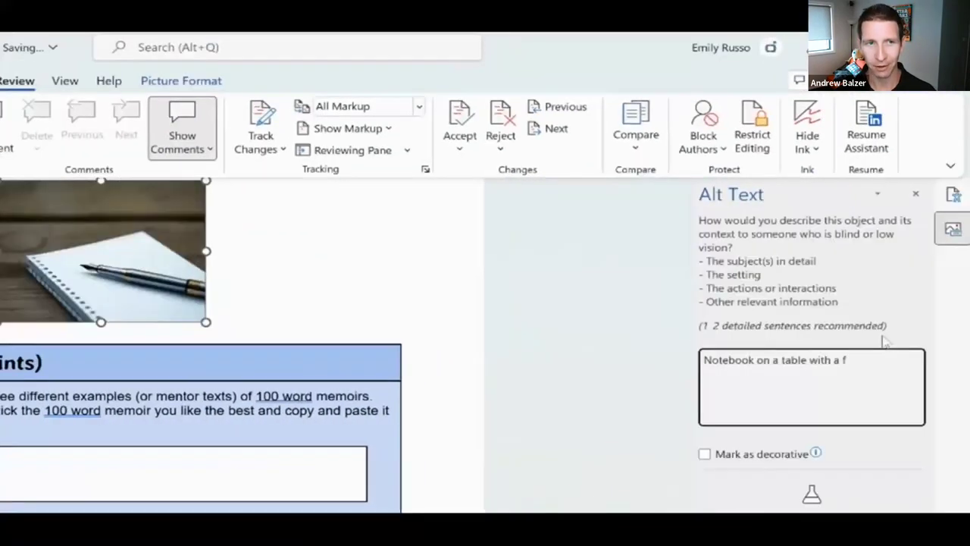
pyautogui.write('tain pen')
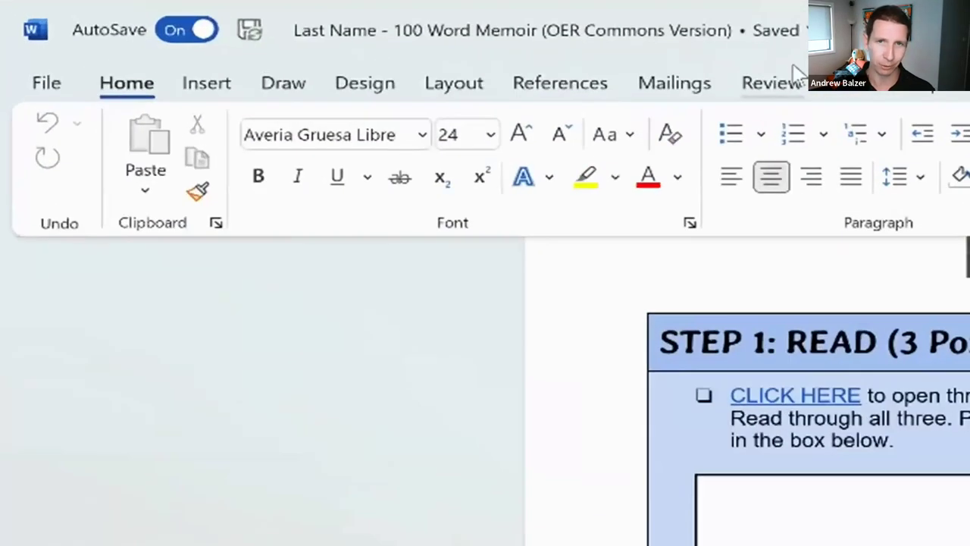
# Circle Accessibility Checker in the Sway menu and mark the Accessibility group in the notes page's overflow menu
pyautogui.click(794, 75)
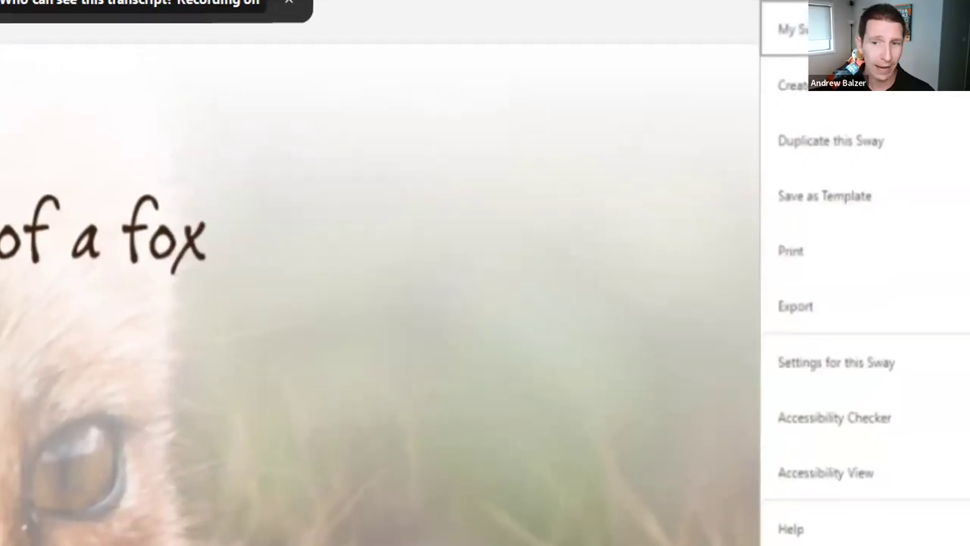
pyautogui.moveTo(871, 388)
pyautogui.mouseDown()
pyautogui.moveTo(855, 448)
pyautogui.moveTo(885, 385)
pyautogui.moveTo(848, 380)
pyautogui.mouseUp()
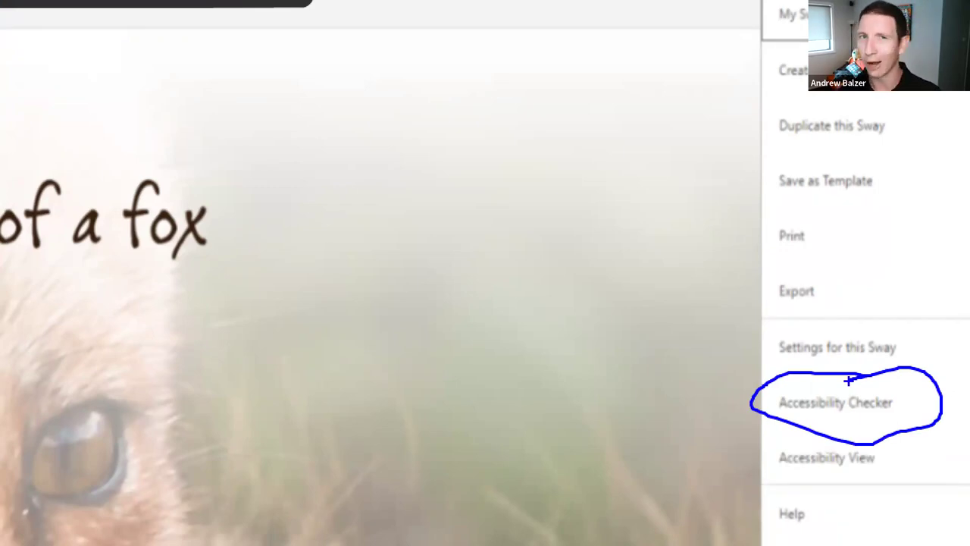
pyautogui.moveTo(884, 448)
pyautogui.mouseDown()
pyautogui.moveTo(780, 441)
pyautogui.moveTo(859, 490)
pyautogui.moveTo(888, 452)
pyautogui.moveTo(838, 446)
pyautogui.mouseUp()
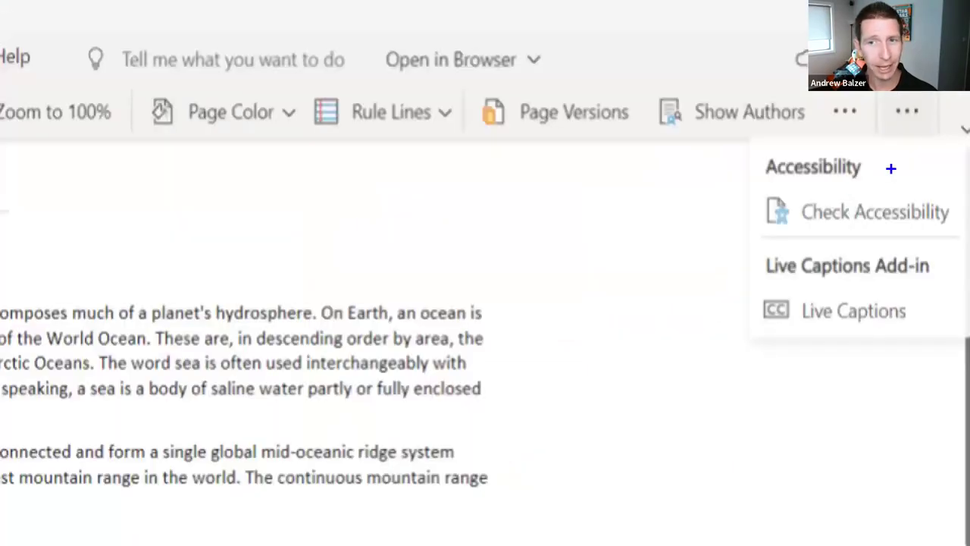
pyautogui.moveTo(929, 165)
pyautogui.mouseDown()
pyautogui.moveTo(866, 163)
pyautogui.moveTo(954, 222)
pyautogui.moveTo(920, 170)
pyautogui.mouseUp()
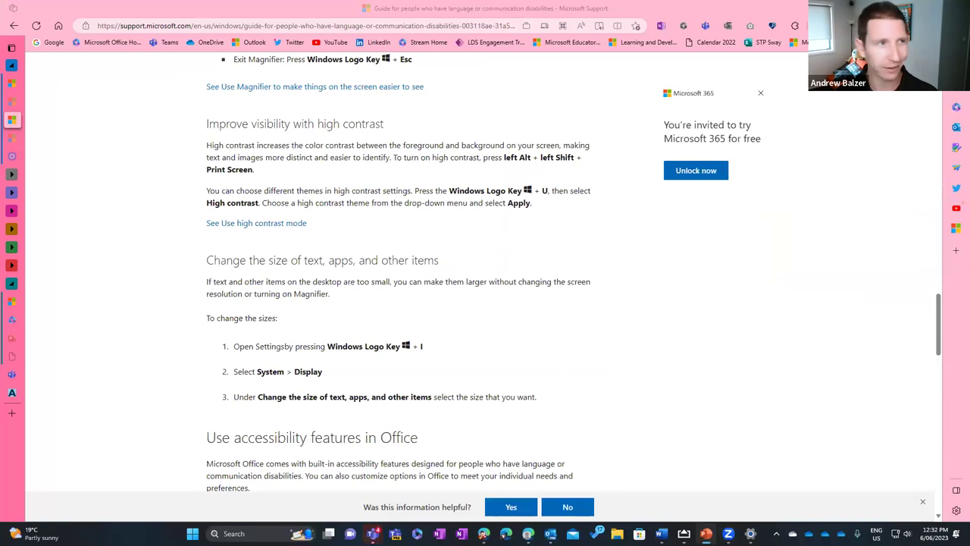
# Switch to the presentation in PowerPoint, maximise it, and find and run the Accessibility Checker through the command search
pyautogui.hotkey('alt', 'Tab')
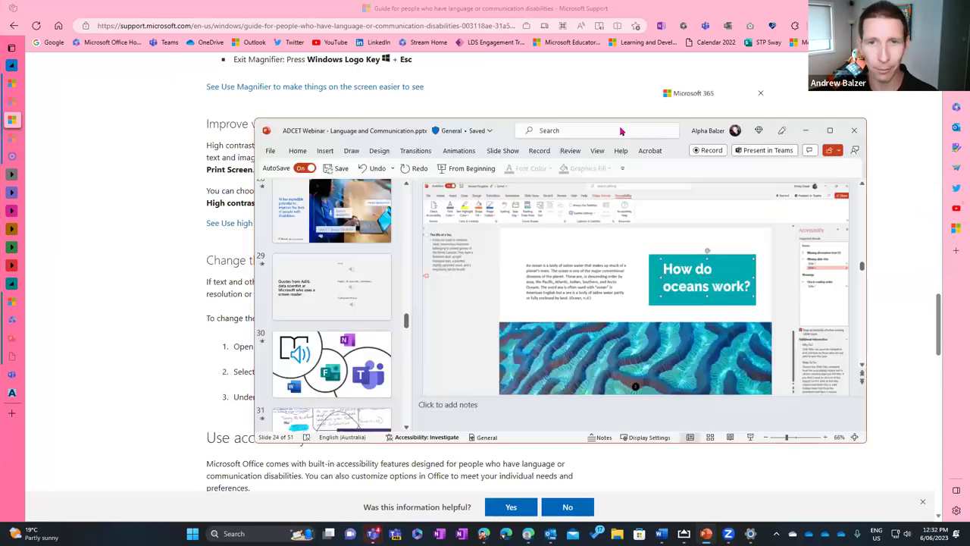
pyautogui.doubleClick(506, 133)
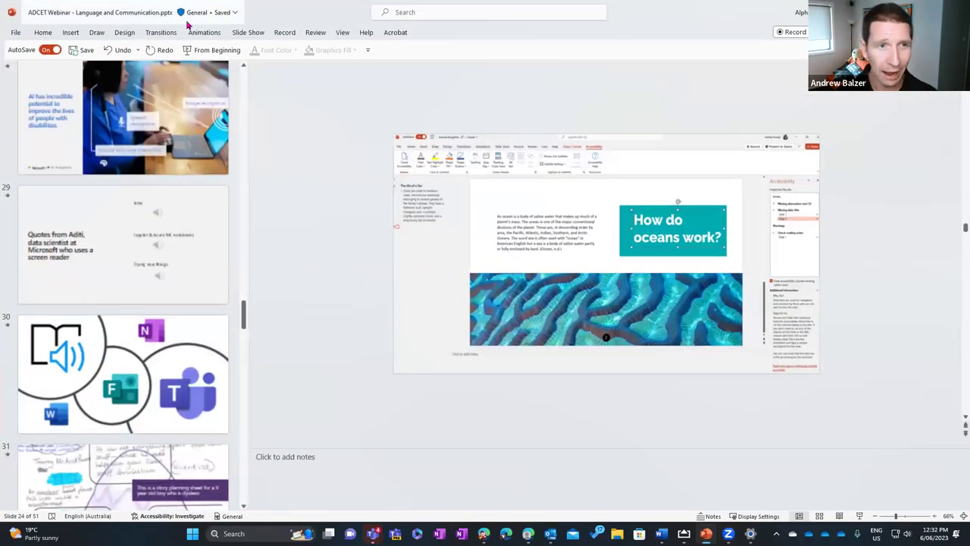
pyautogui.hotkey('alt', 'q')
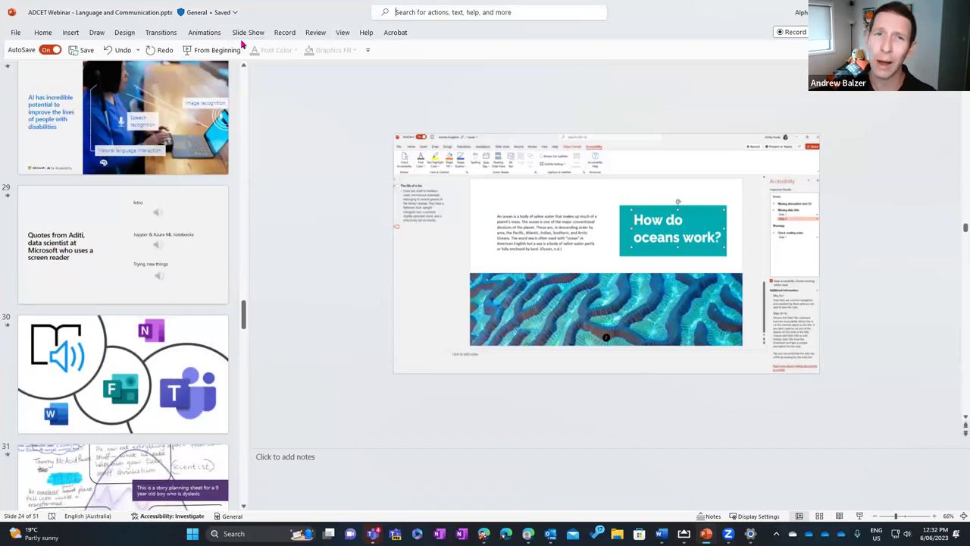
pyautogui.write('acce')
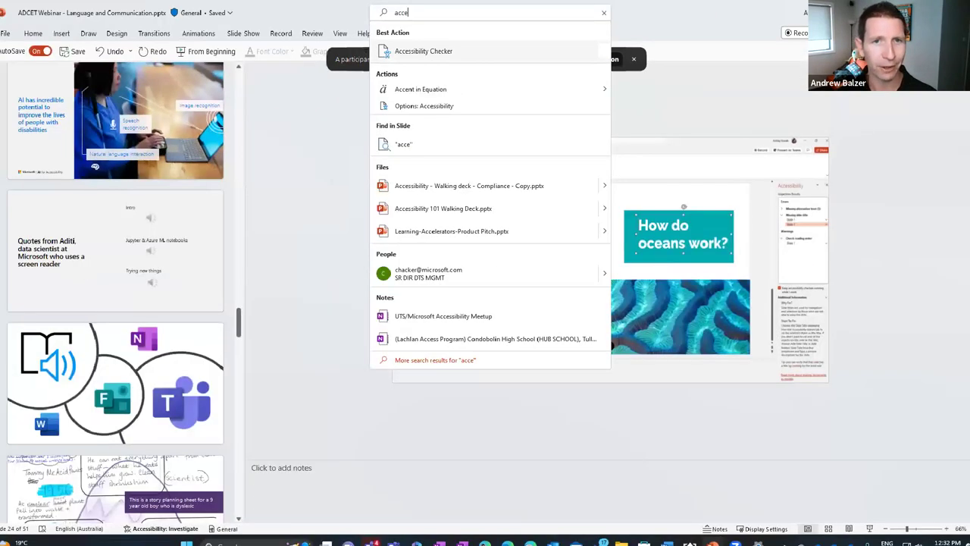
pyautogui.press('Escape')
pyautogui.click(442, 6)
pyautogui.write('acc')
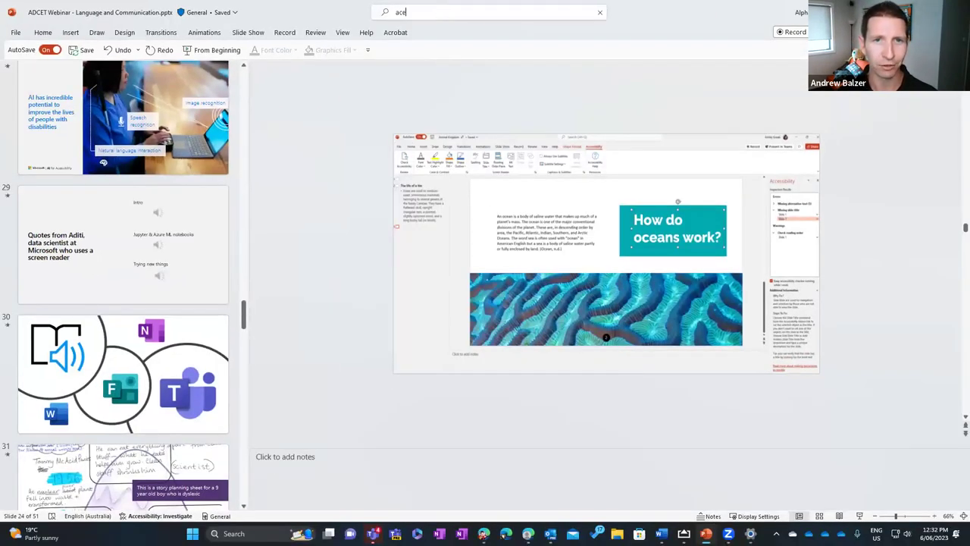
pyautogui.click(442, 54)
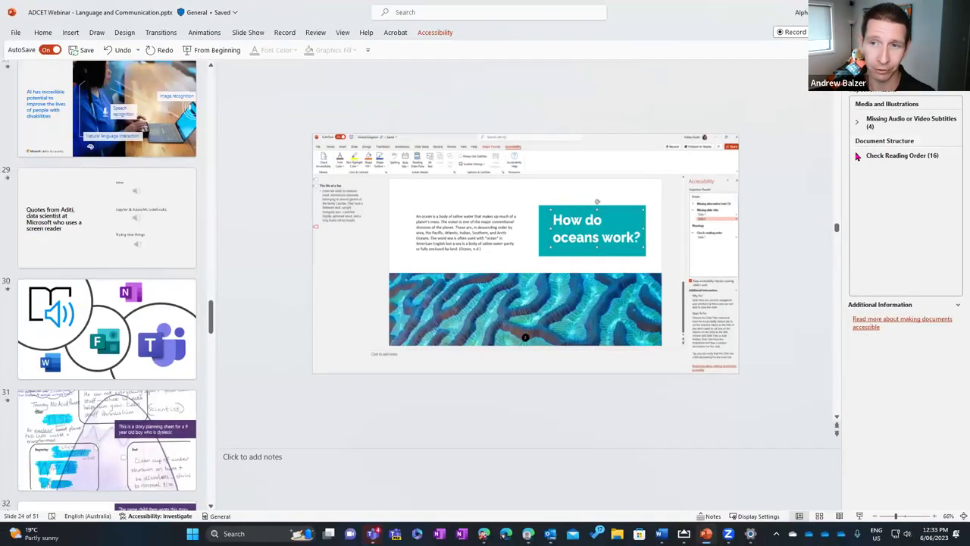
# Expand the Check Reading Order results and verify the object order of slide 1
pyautogui.click(887, 144)
pyautogui.click(879, 167)
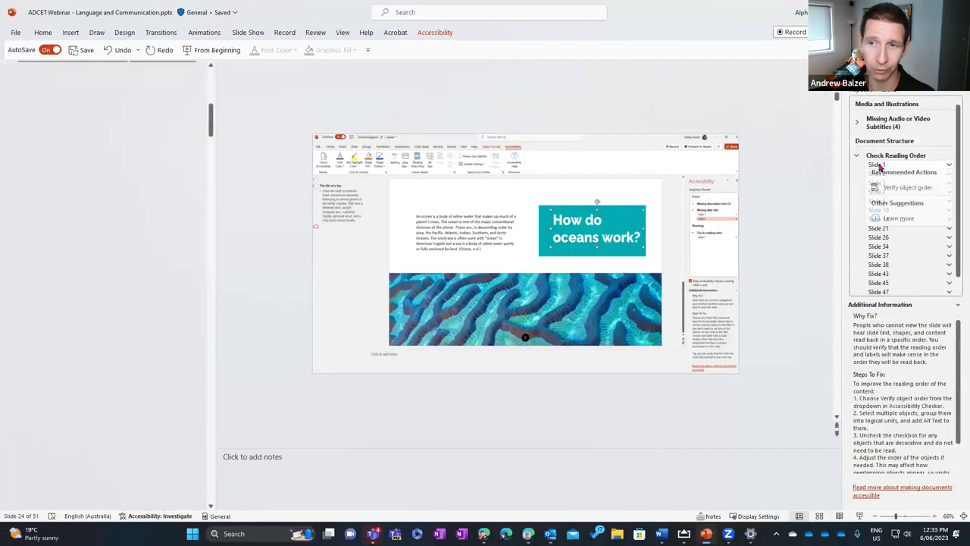
pyautogui.click(904, 188)
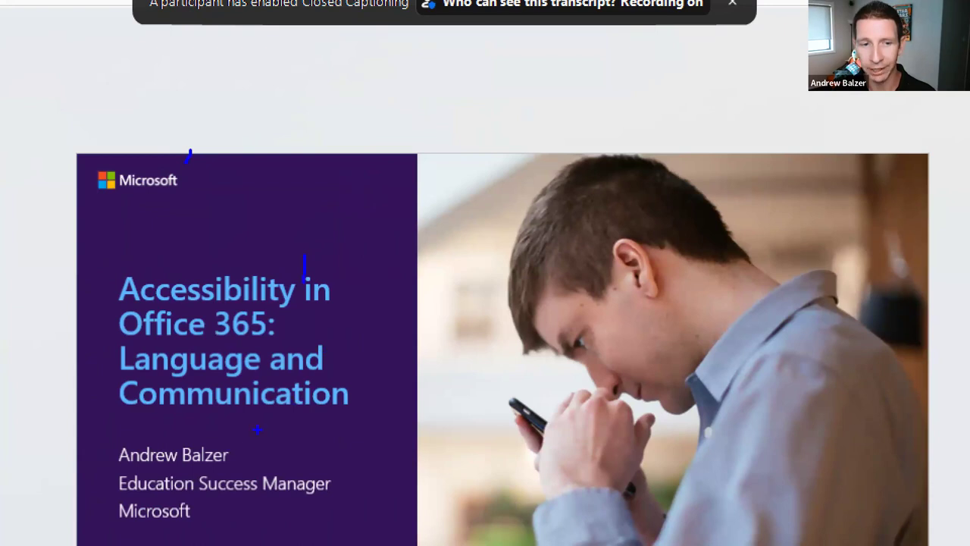
# Mark the text items on the title slide with the pen, and select Picture 7 in the reading order
pyautogui.moveTo(238, 486); pyautogui.dragTo(232, 506)
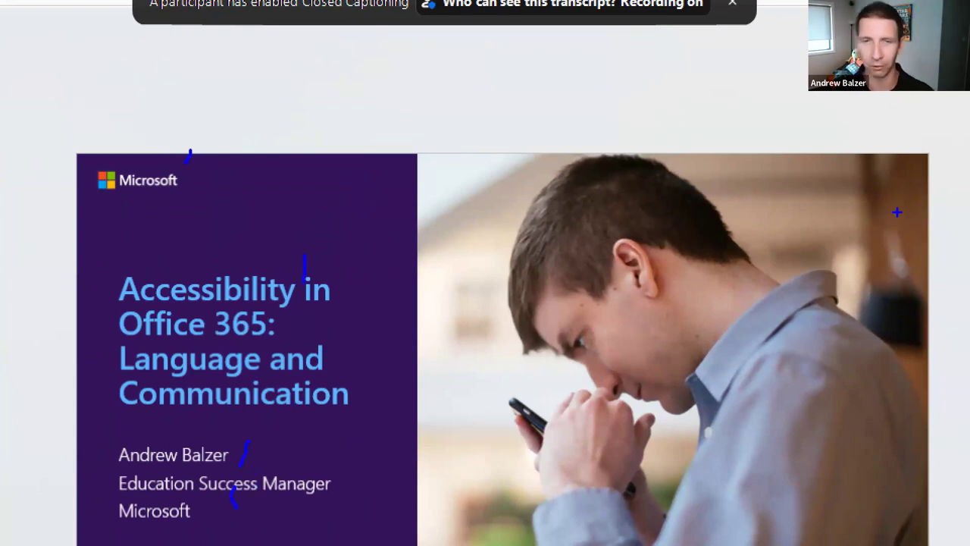
pyautogui.press('Escape')
pyautogui.click(868, 132)
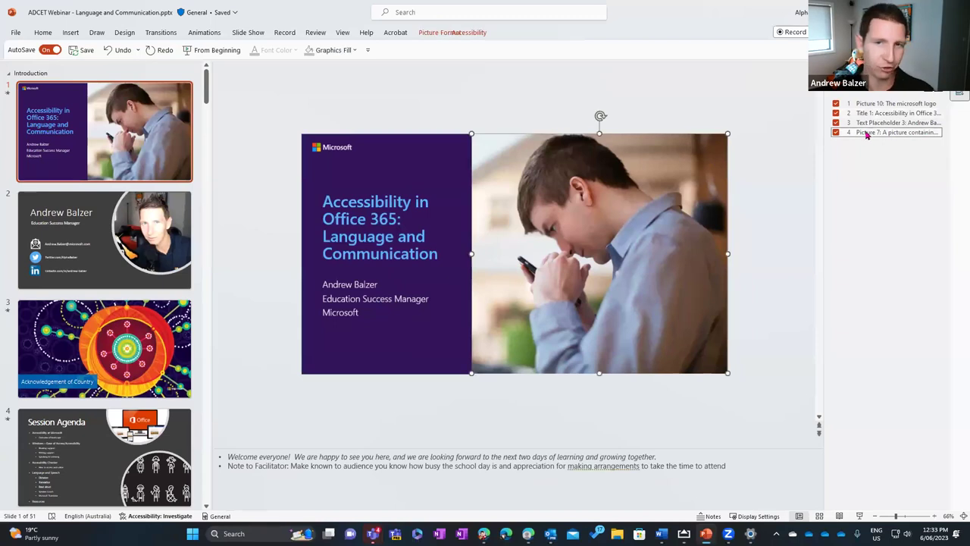
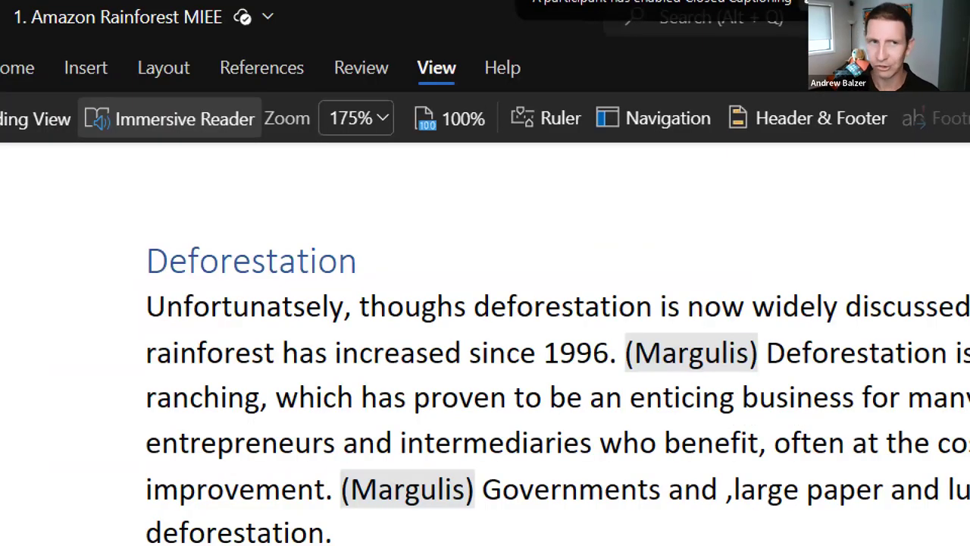
# Open the Amazon Rainforest document in Immersive Reader and set text size 14, normal spacing, the white theme and no source formatting
pyautogui.moveTo(98, 155)
pyautogui.mouseDown()
pyautogui.moveTo(250, 151)
pyautogui.moveTo(234, 146)
pyautogui.mouseUp()
pyautogui.click(182, 129)
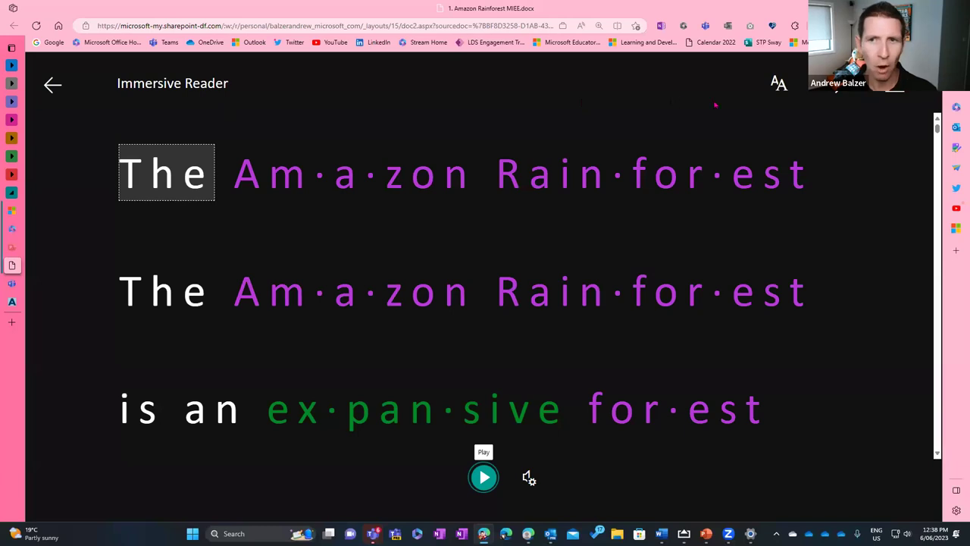
pyautogui.click(779, 84)
pyautogui.moveTo(877, 152); pyautogui.dragTo(755, 151)
pyautogui.click(891, 207)
pyautogui.click(791, 402)
pyautogui.scroll(-1, 884, 432)
pyautogui.click(893, 446)
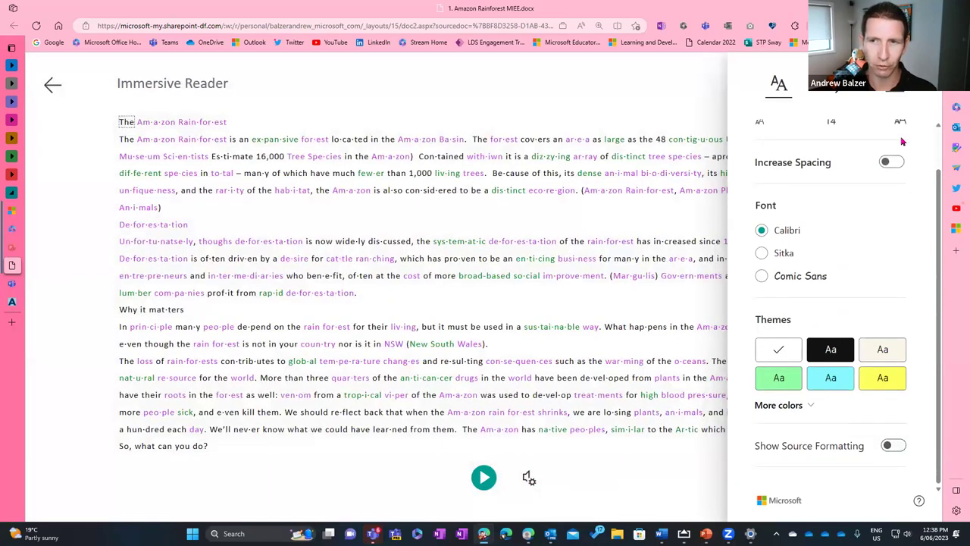
# Turn off the syllable breaks and parts-of-speech colouring in Immersive Reader, and return to the text preferences
pyautogui.scroll(1, 903, 142)
pyautogui.click(837, 84)
pyautogui.click(895, 200)
pyautogui.click(895, 250)
pyautogui.click(896, 129)
pyautogui.click(894, 83)
pyautogui.click(896, 313)
pyautogui.click(779, 84)
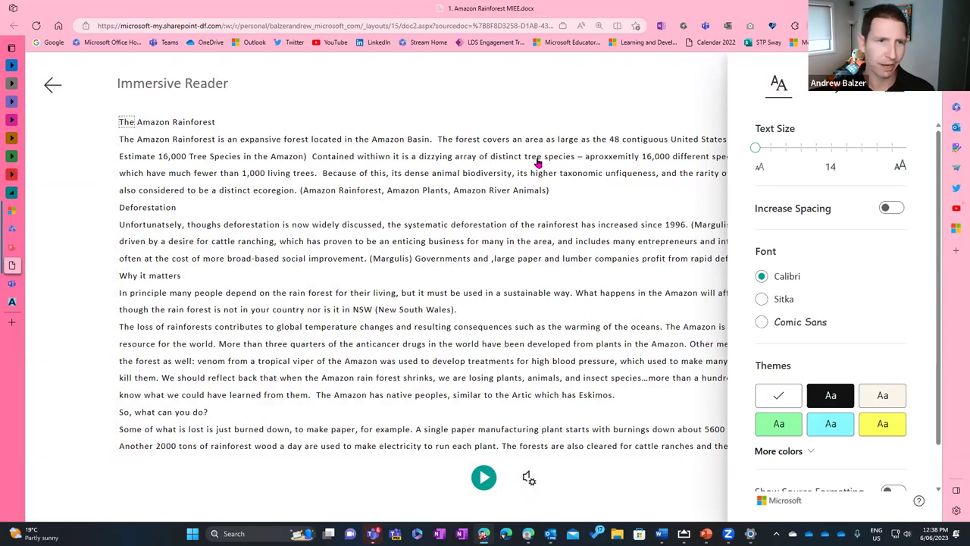
# Set the Immersive Reader text size to 64, turn on increased spacing and switch the font to Comic Sans
pyautogui.moveTo(757, 148); pyautogui.dragTo(862, 149)
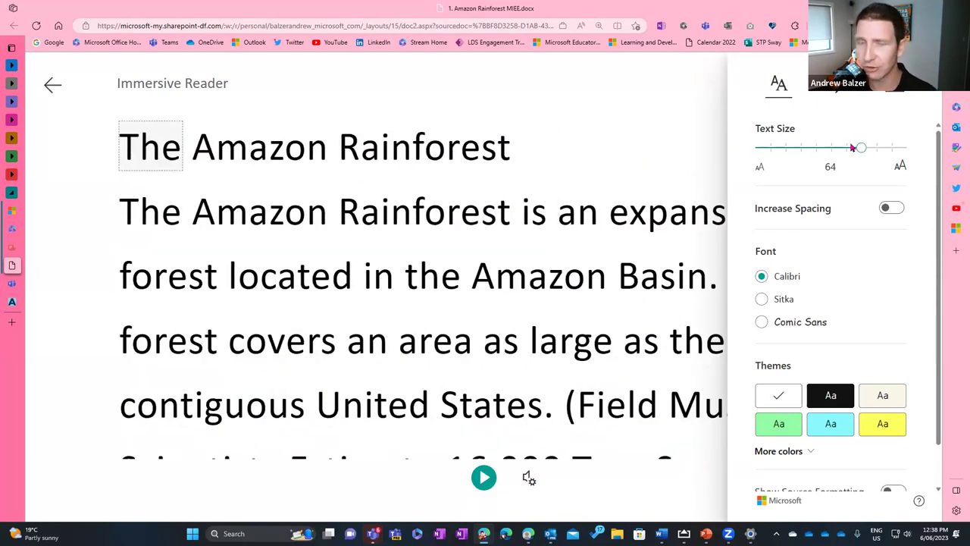
pyautogui.click(897, 214)
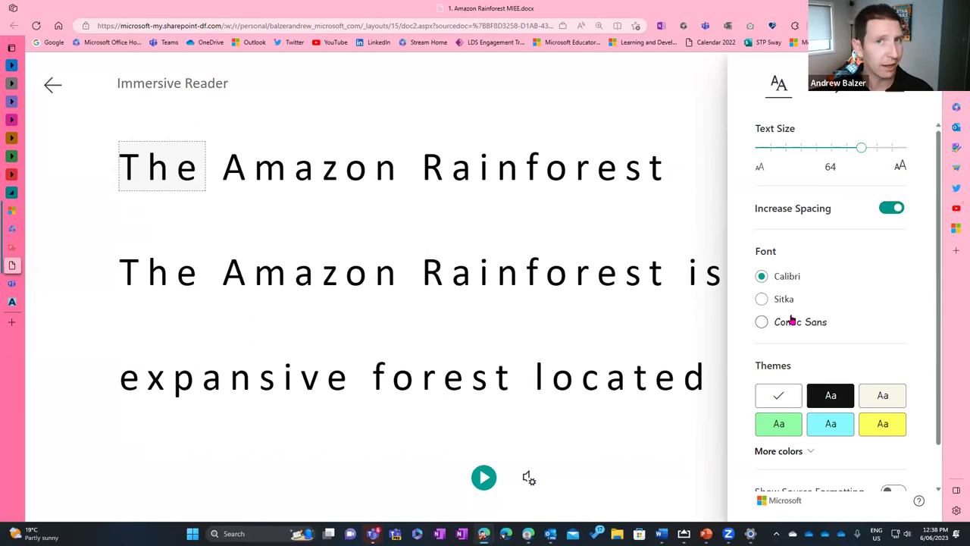
pyautogui.scroll(-1, 790, 319)
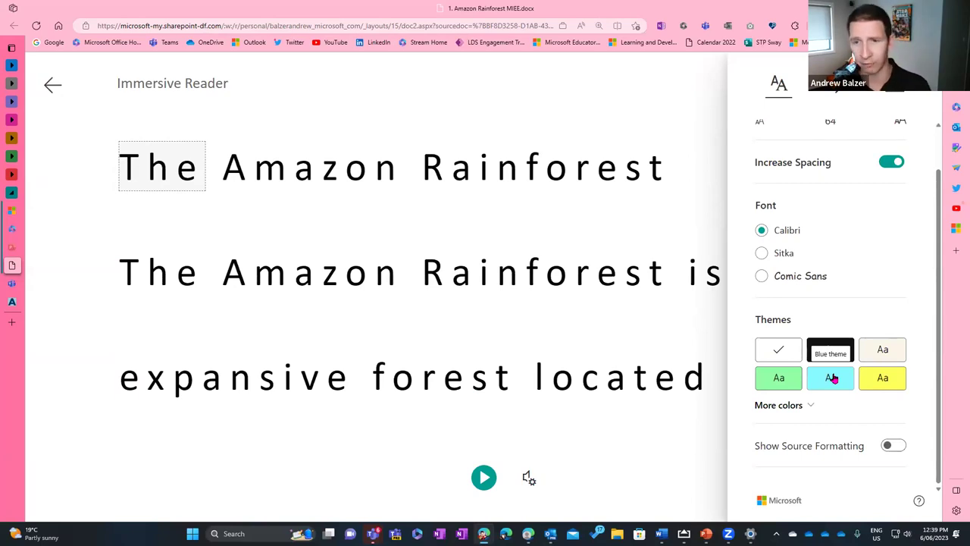
pyautogui.click(796, 277)
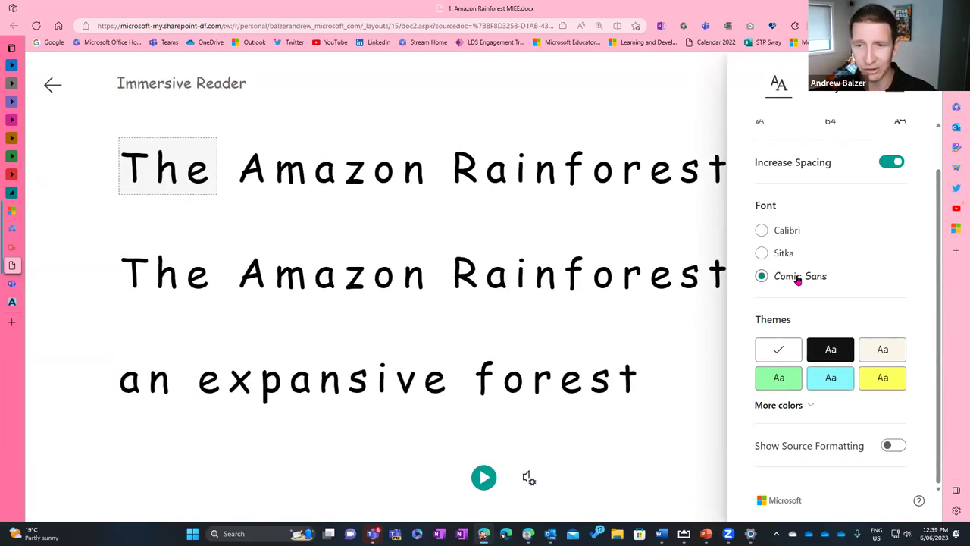
# Try the dark, purple and blue themes from the expanded colours, settle on the dark theme, and turn on Show Source Formatting
pyautogui.click(843, 351)
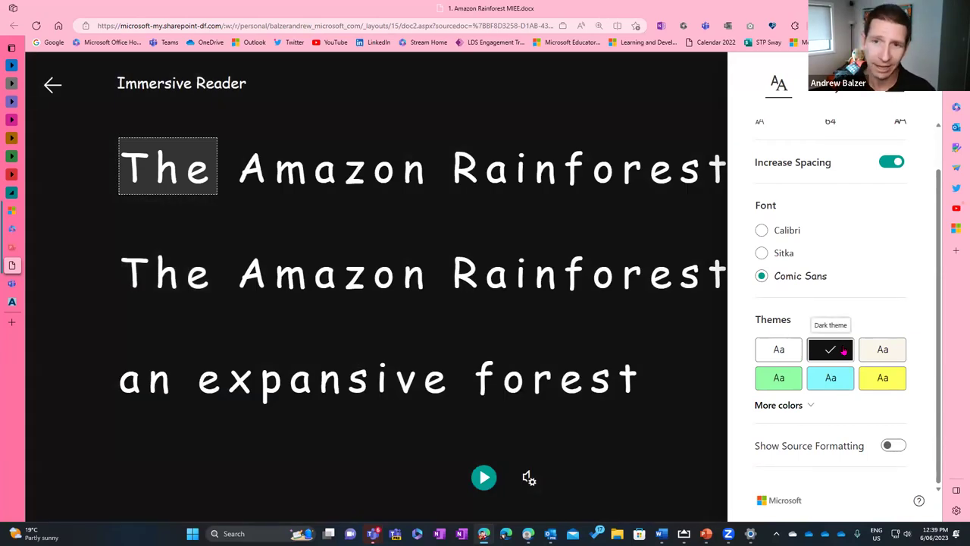
pyautogui.click(801, 405)
pyautogui.scroll(-1, 827, 406)
pyautogui.scroll(-1, 826, 407)
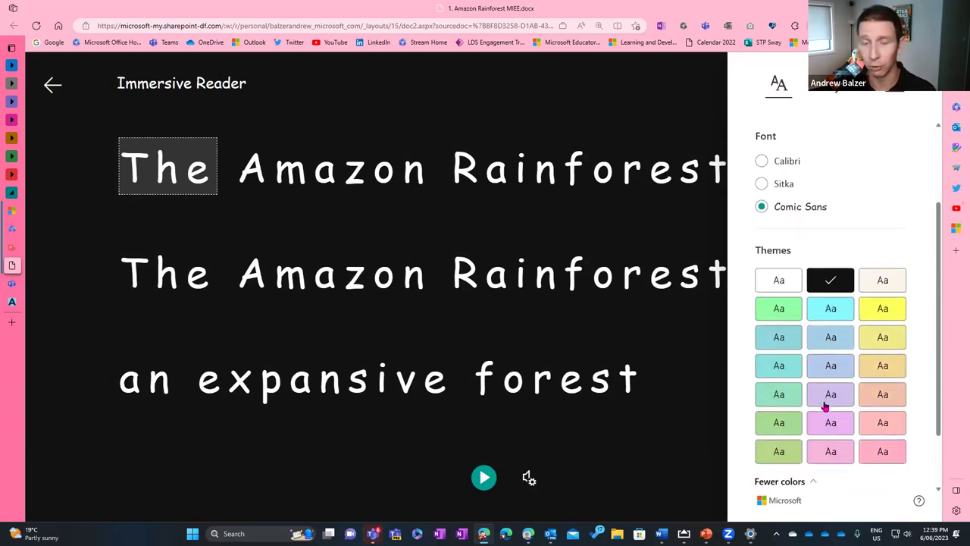
pyautogui.click(826, 402)
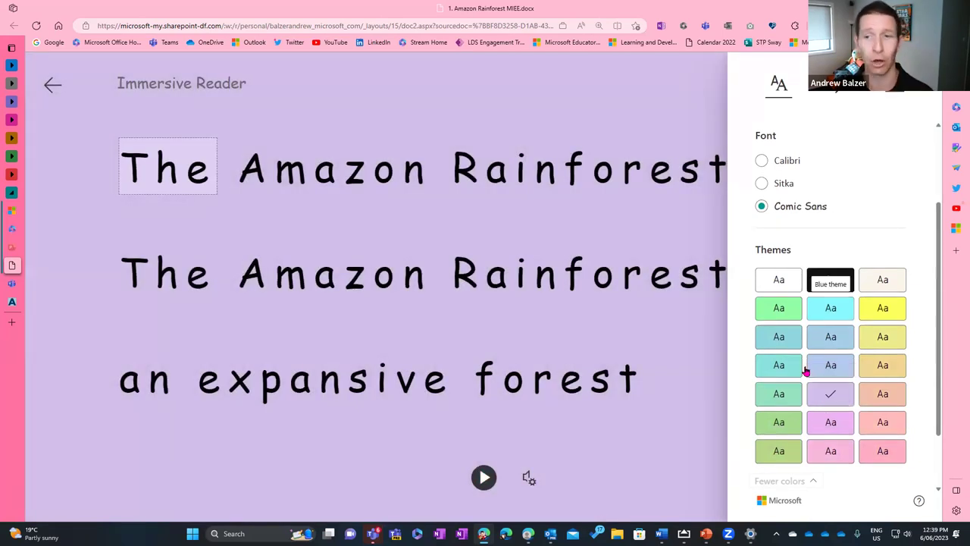
pyautogui.press('Return')
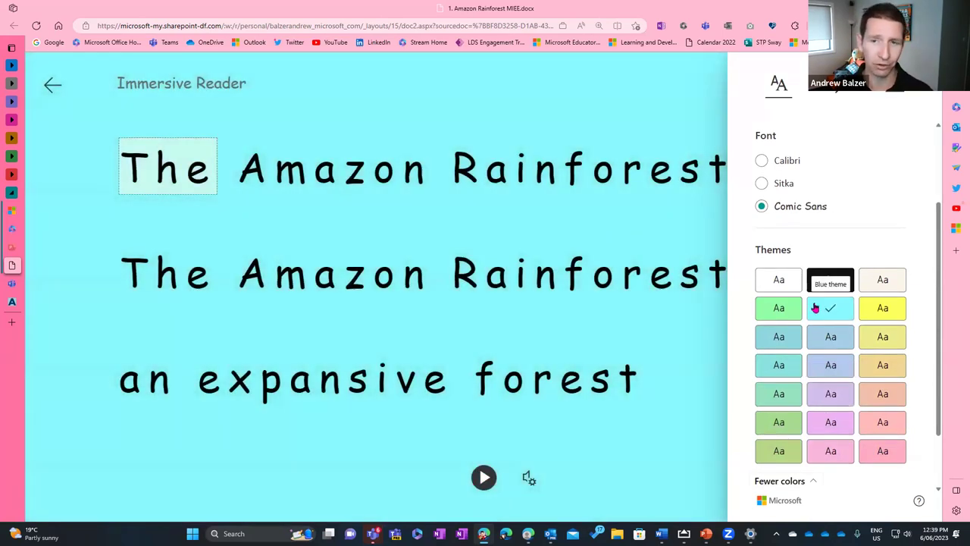
pyautogui.click(830, 279)
pyautogui.scroll(-1, 819, 389)
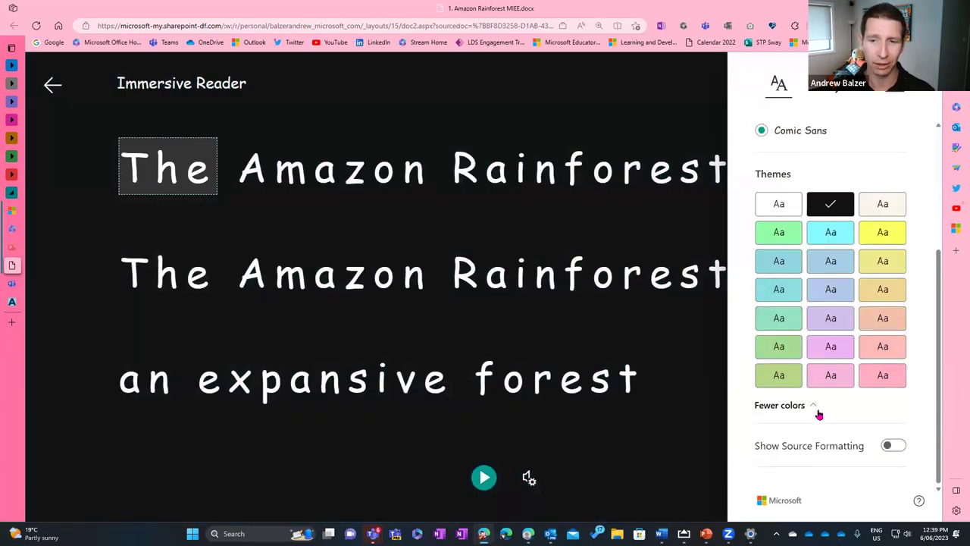
pyautogui.click(884, 448)
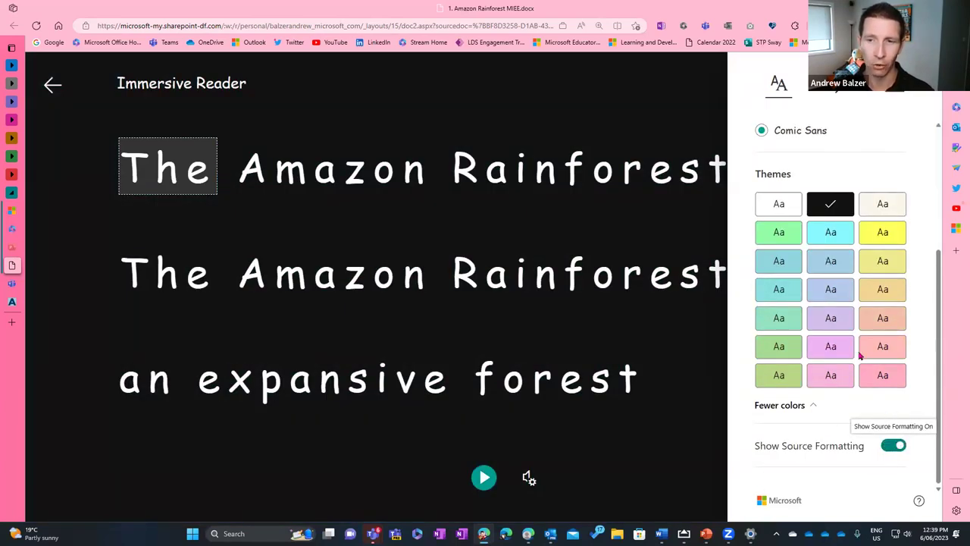
# Turn on parts-of-speech colouring for nouns, verbs and adverbs, and show their labels in the text
pyautogui.click(829, 95)
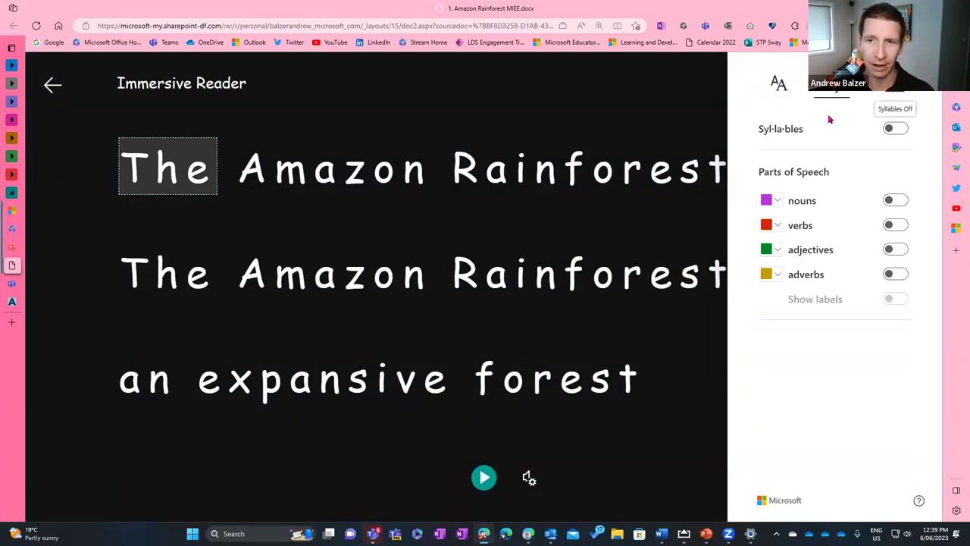
pyautogui.click(896, 203)
pyautogui.click(897, 226)
pyautogui.click(899, 276)
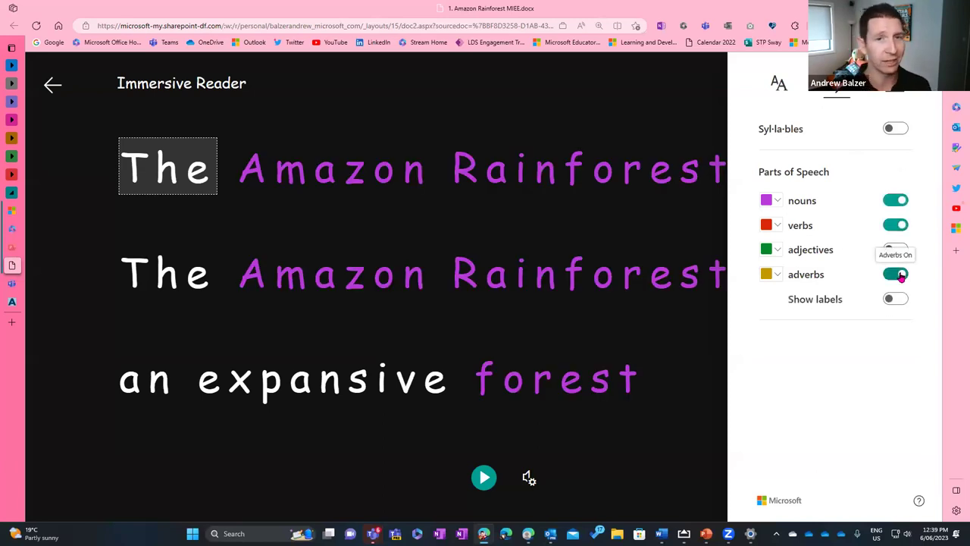
pyautogui.scroll(-3, 445, 322)
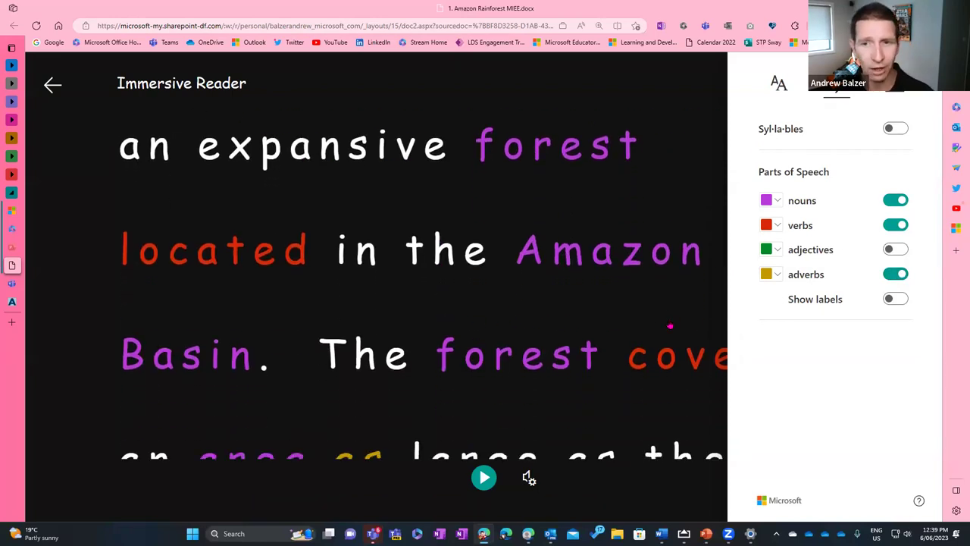
pyautogui.scroll(1, 671, 326)
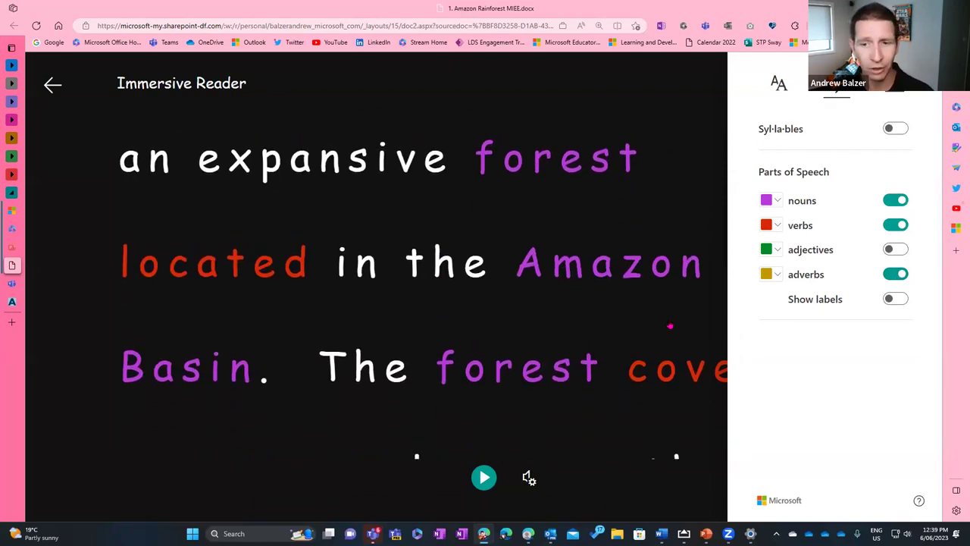
pyautogui.click(897, 299)
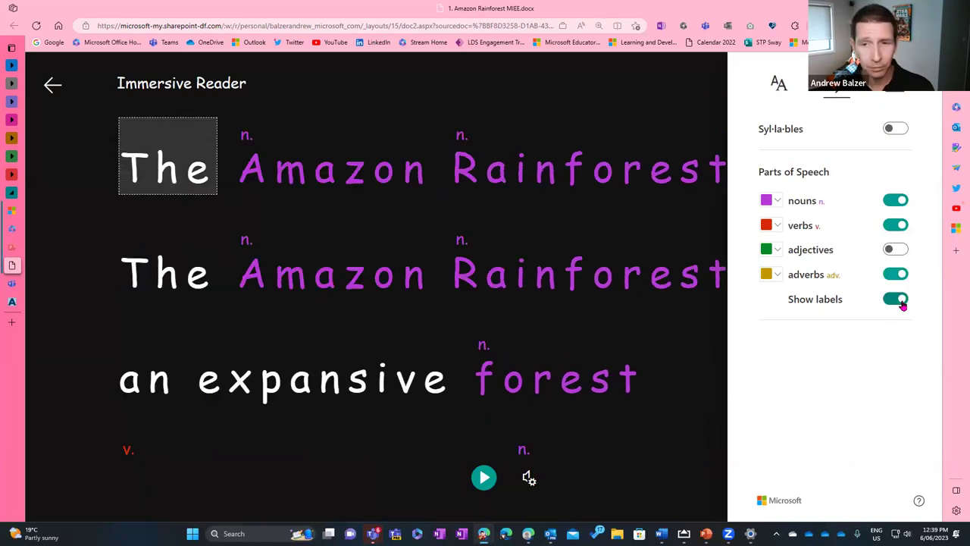
# Break the words into syllables and change the noun colour to dark blue
pyautogui.click(896, 130)
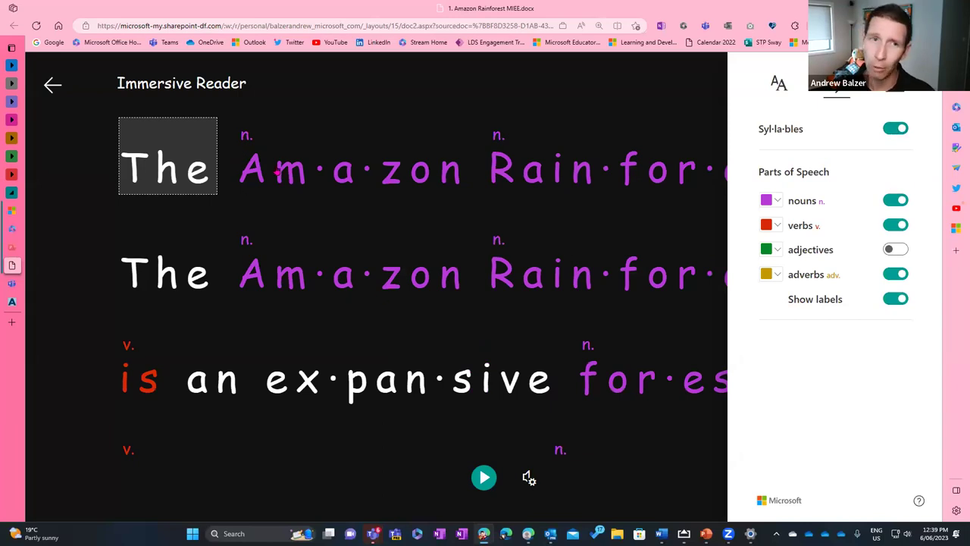
pyautogui.click(778, 201)
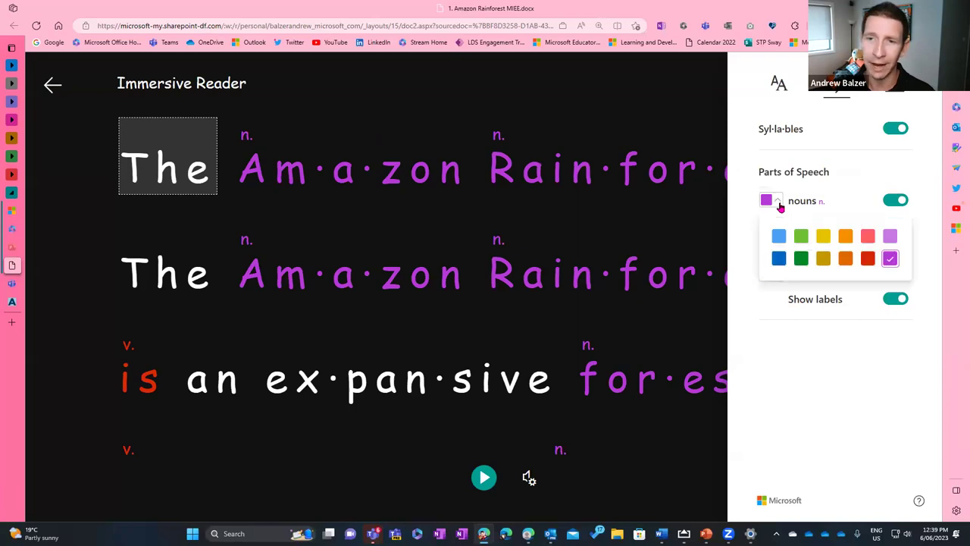
pyautogui.click(780, 259)
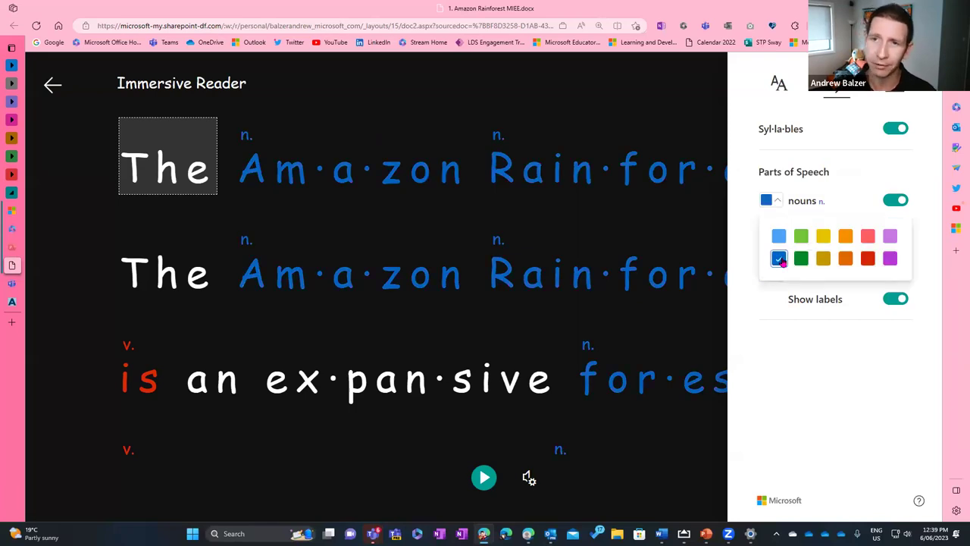
# Turn on Line Focus with one line of text and enable the Picture Dictionary
pyautogui.click(895, 85)
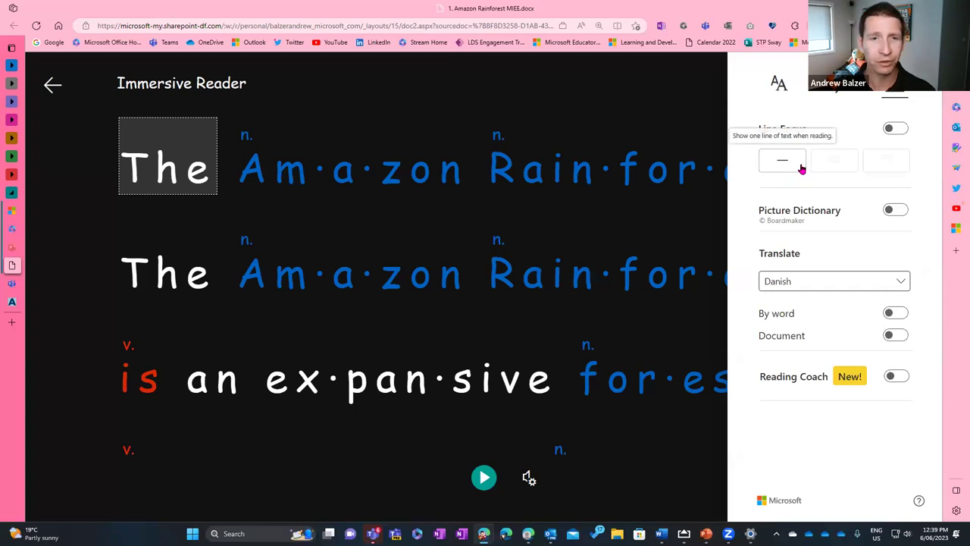
pyautogui.click(802, 169)
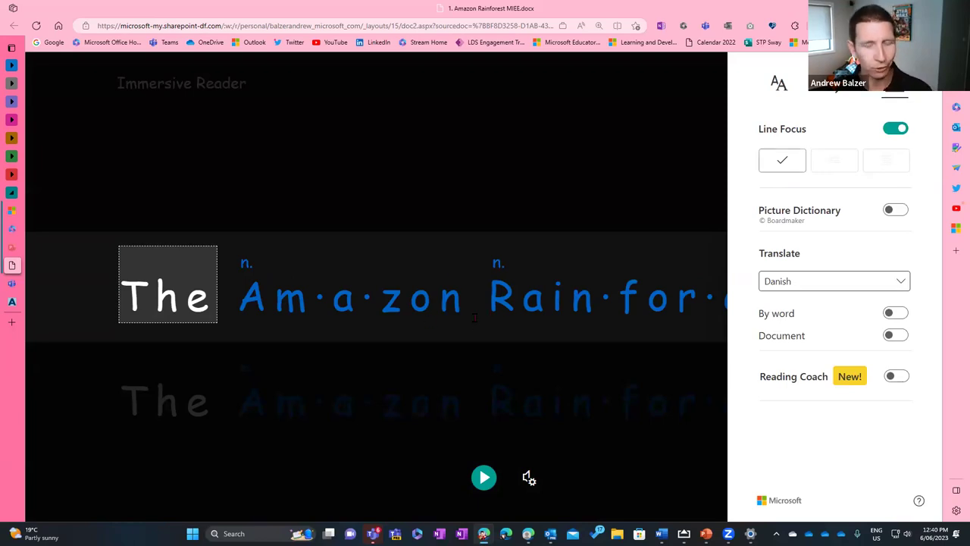
pyautogui.click(896, 210)
# Look up the words Amazon and Rainforest in the text, and play the read-aloud for a few lines before pausing it
pyautogui.click(431, 301)
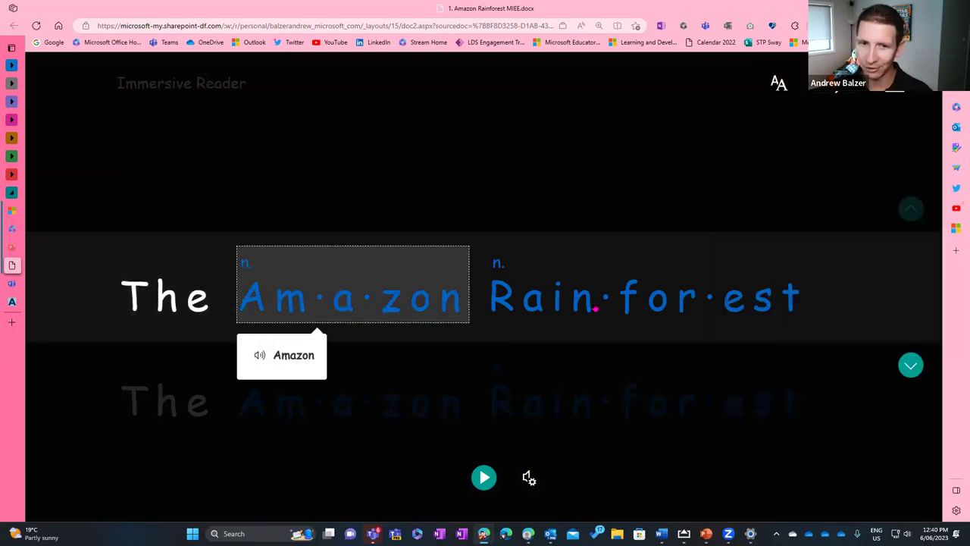
pyautogui.click(596, 308)
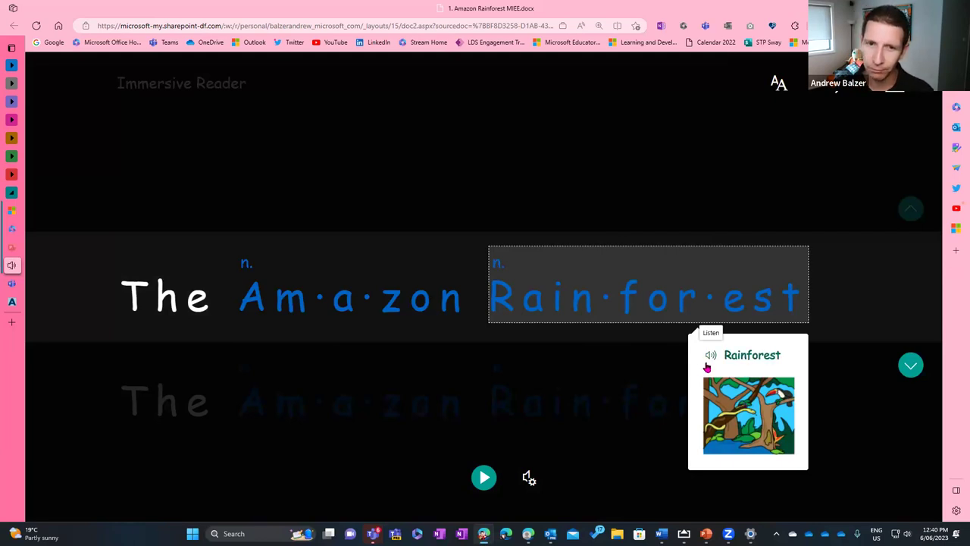
pyautogui.click(474, 484)
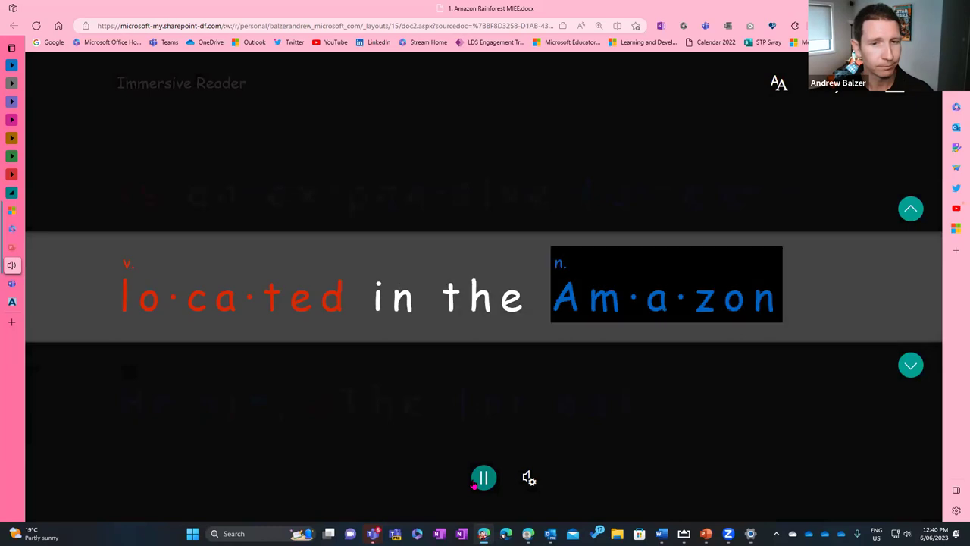
pyautogui.click(478, 480)
# Enable word-by-word translation into Danish and look up the word "forest" in the focused line
pyautogui.click(895, 85)
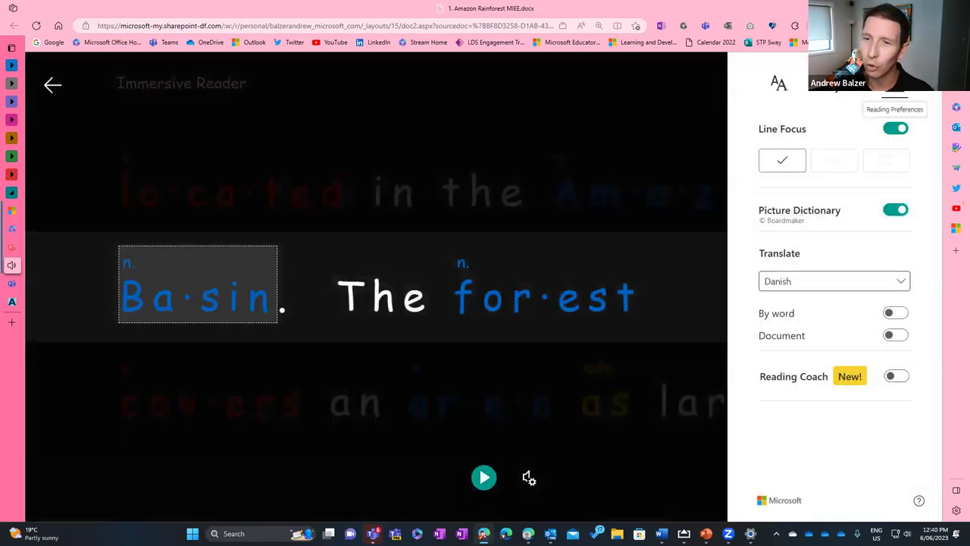
pyautogui.click(899, 313)
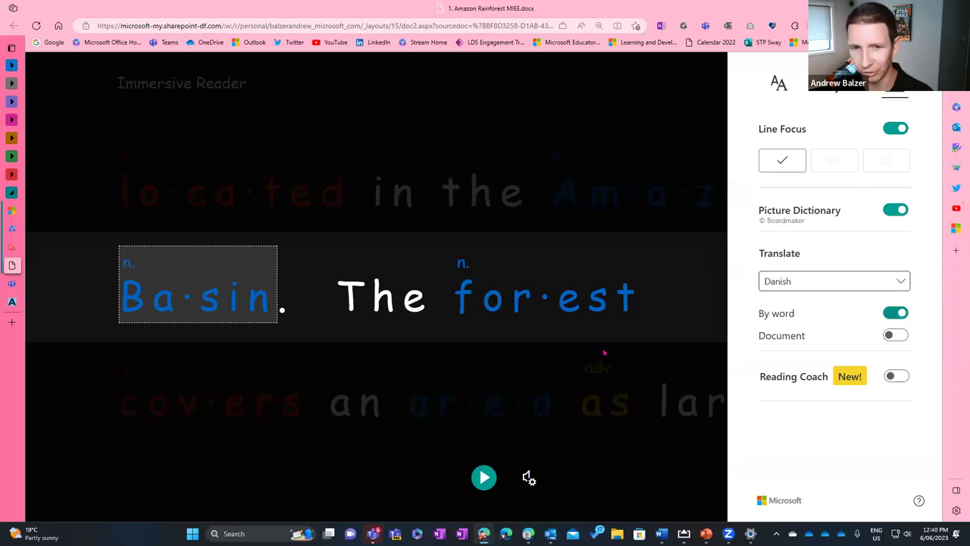
pyautogui.click(518, 308)
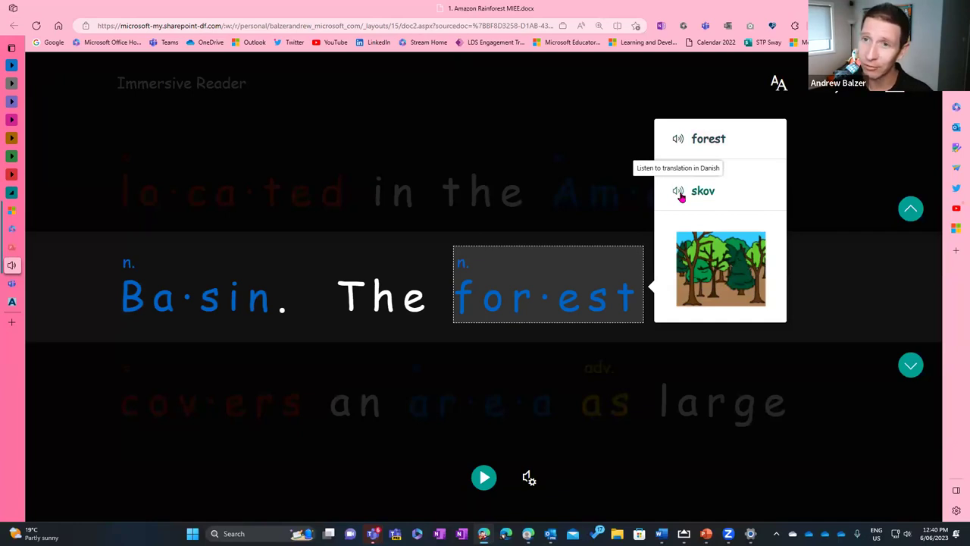
# Translate the whole document into Danish, play the translated text aloud briefly and pause it
pyautogui.click(894, 83)
pyautogui.click(894, 335)
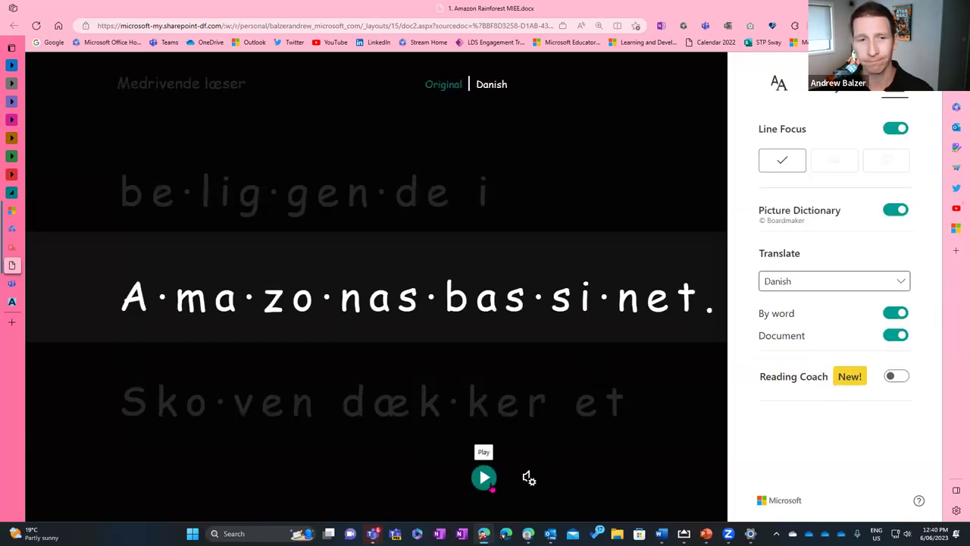
pyautogui.click(484, 478)
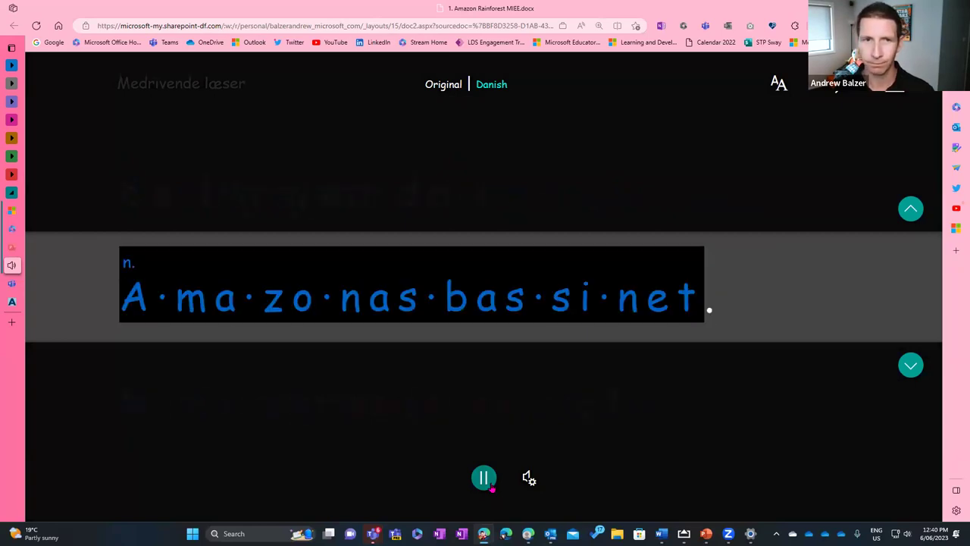
pyautogui.click(489, 484)
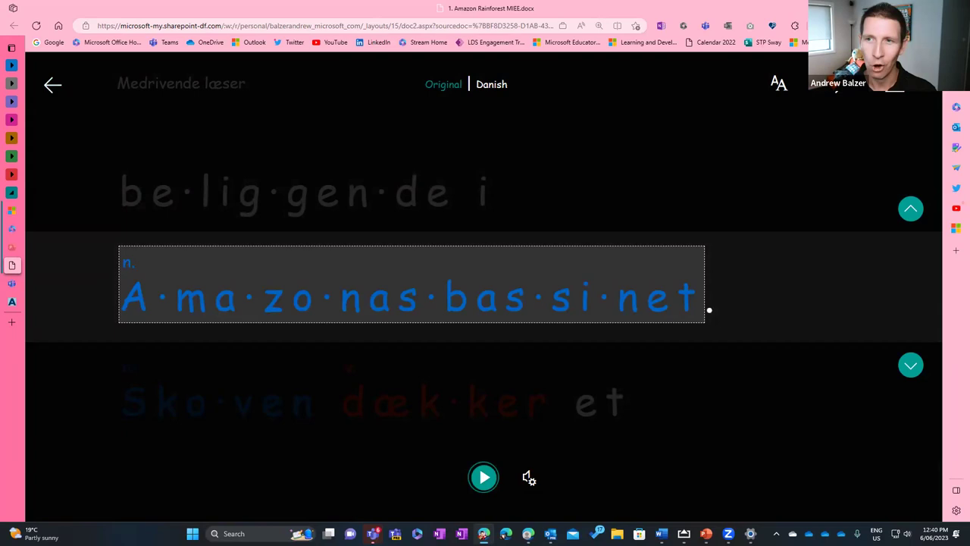
# Exit Immersive Reader and add a new empty line after the last bibliography entry of the Amazon Rainforest document
pyautogui.click(52, 85)
pyautogui.scroll(-13, 379, 281)
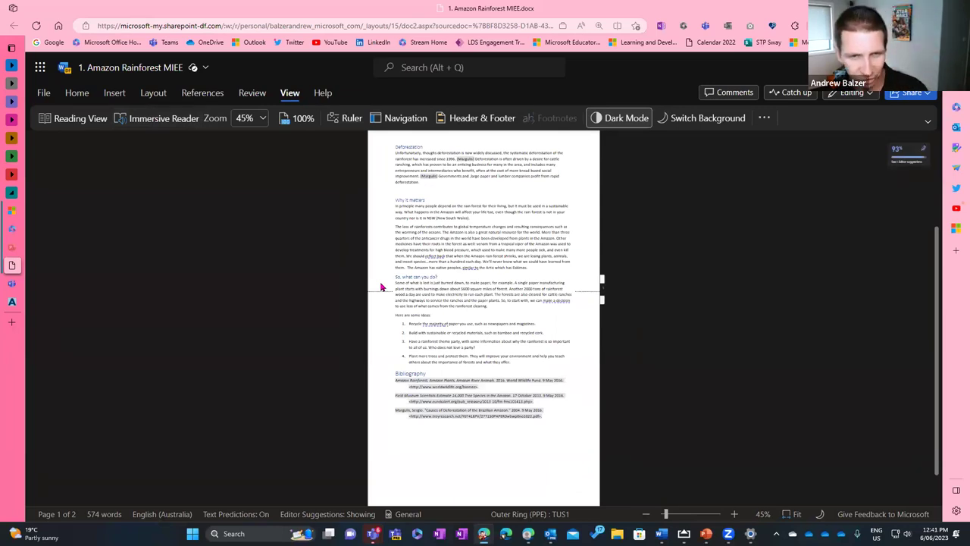
pyautogui.scroll(8, 382, 286)
pyautogui.scroll(-10, 427, 314)
pyautogui.click(694, 156)
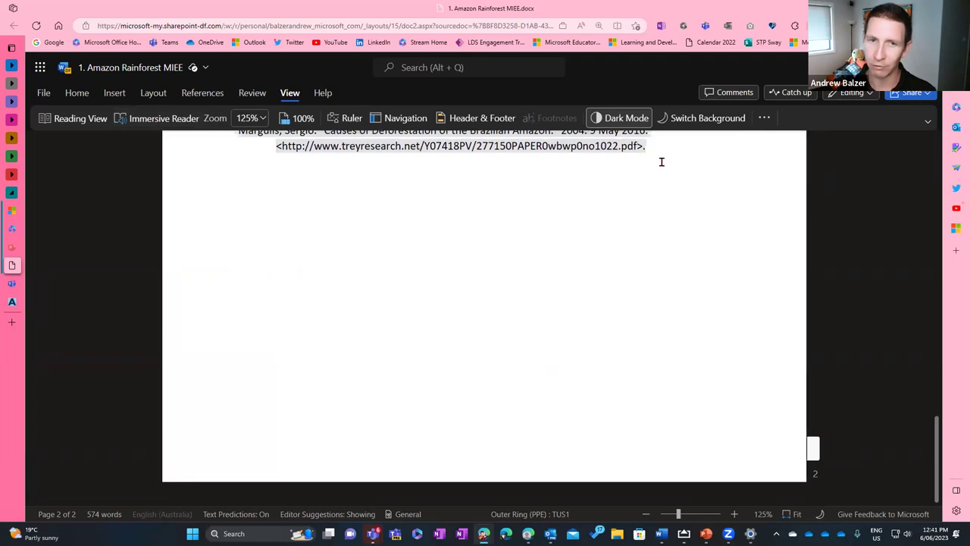
pyautogui.press('Return')
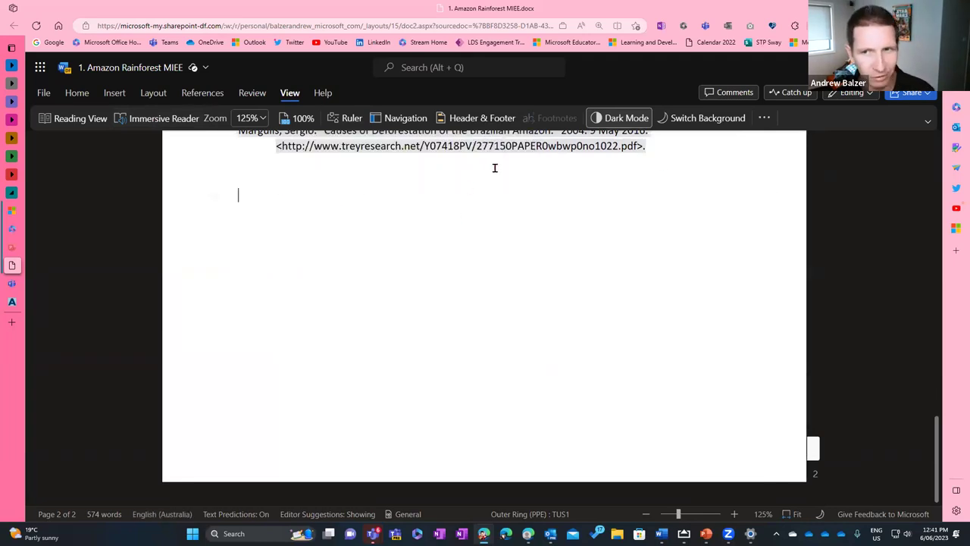
# Start Dictate at the new empty line below the bibliography
pyautogui.click(77, 92)
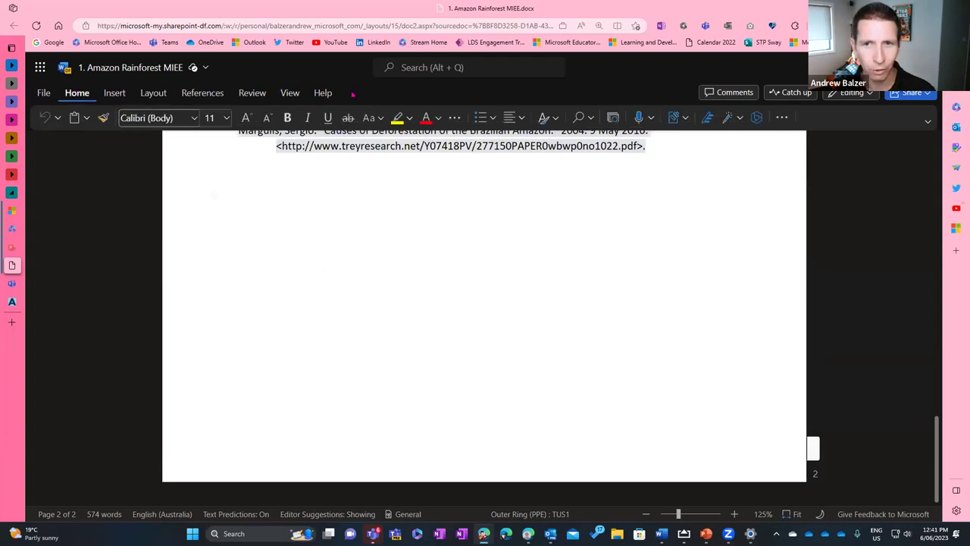
pyautogui.click(651, 117)
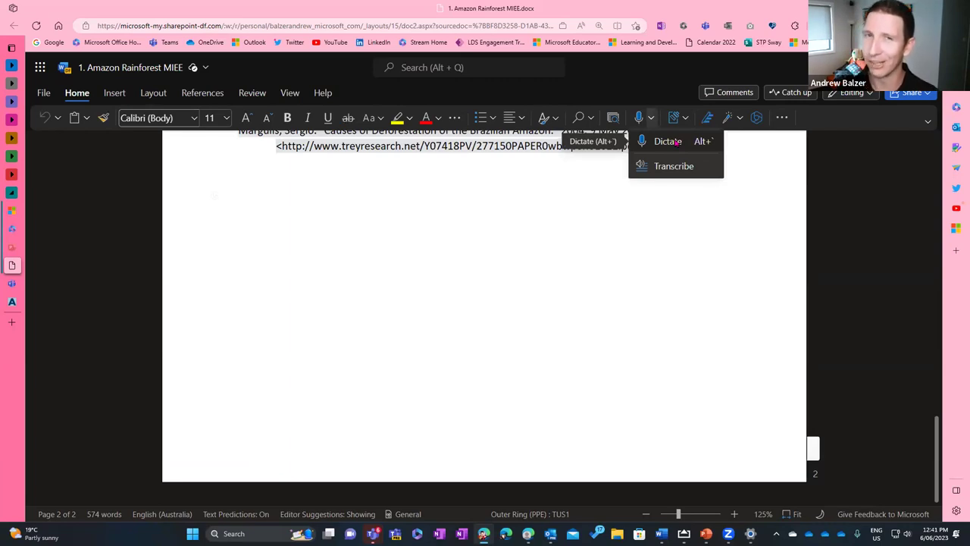
pyautogui.click(672, 143)
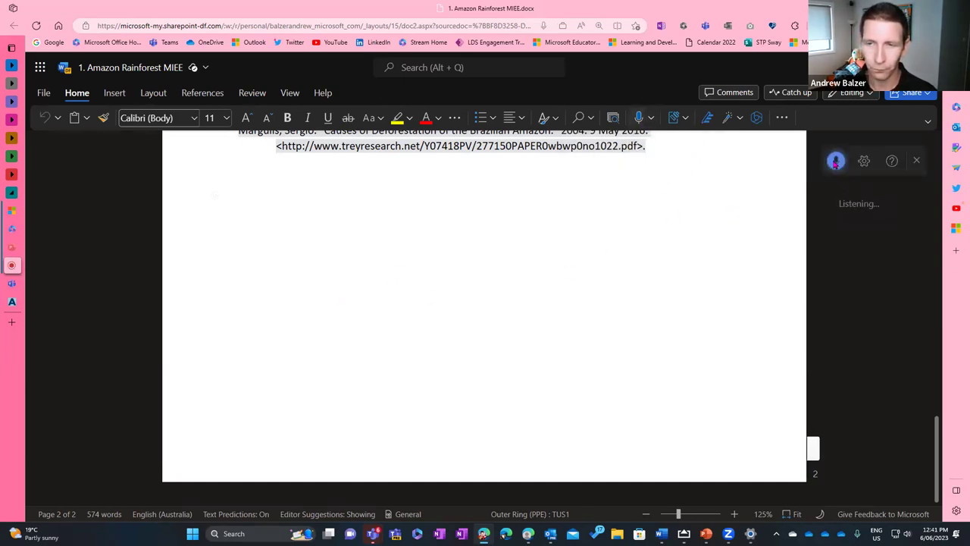
# Pause dictation, turn off auto-punctuation in the Dictation Settings and save, and review the settings once more without further changes
pyautogui.click(836, 162)
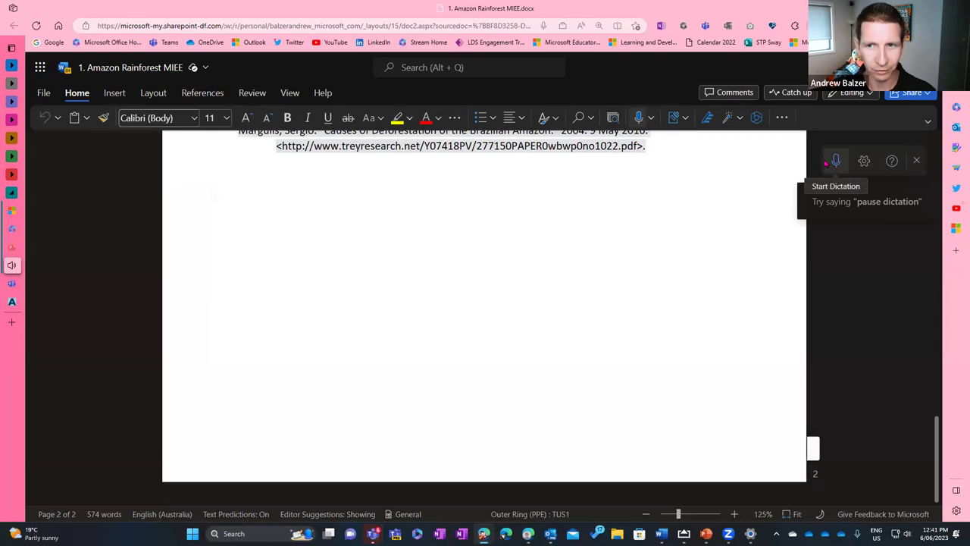
pyautogui.click(865, 161)
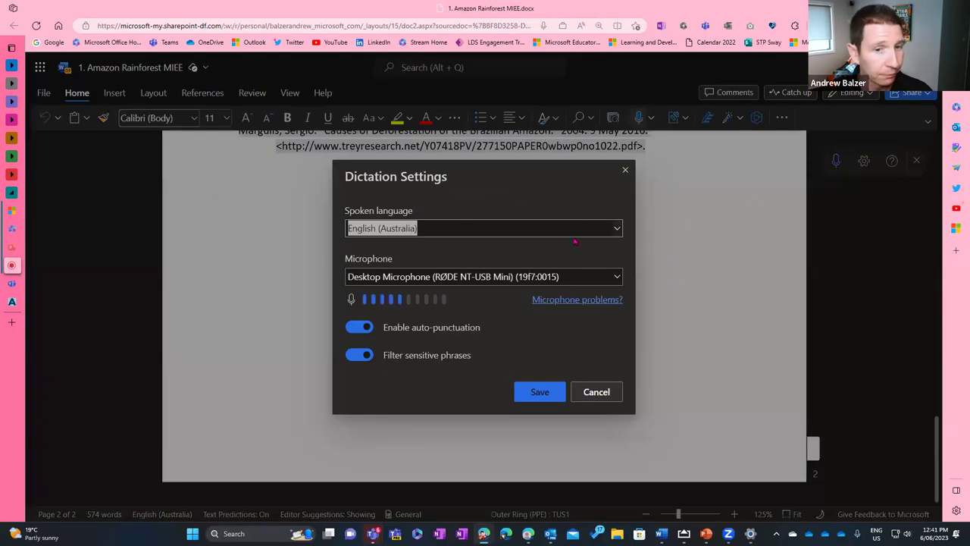
pyautogui.click(361, 327)
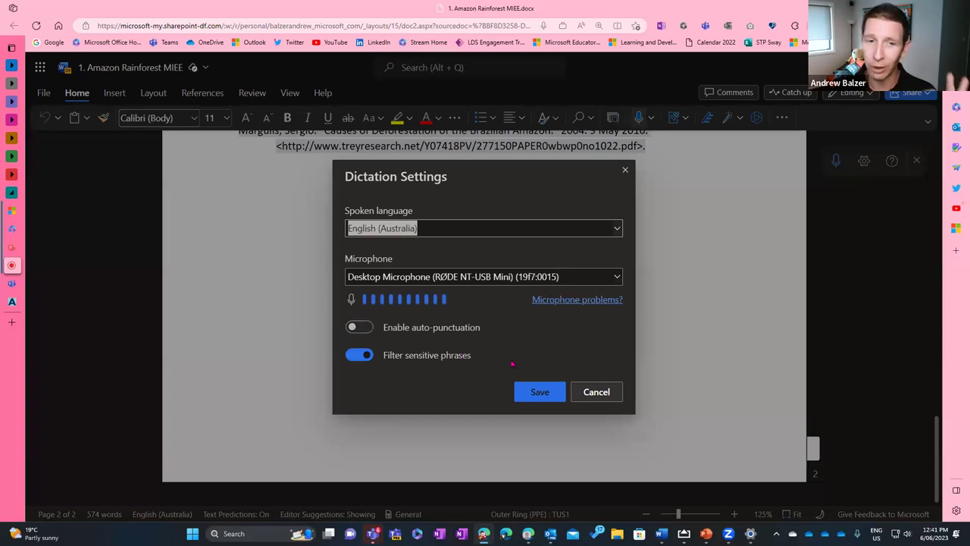
pyautogui.click(558, 395)
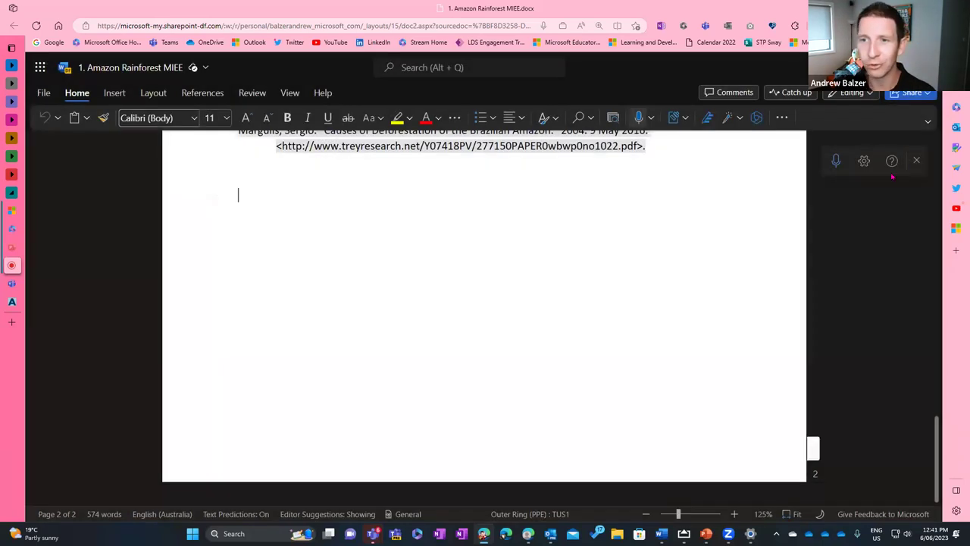
pyautogui.click(865, 161)
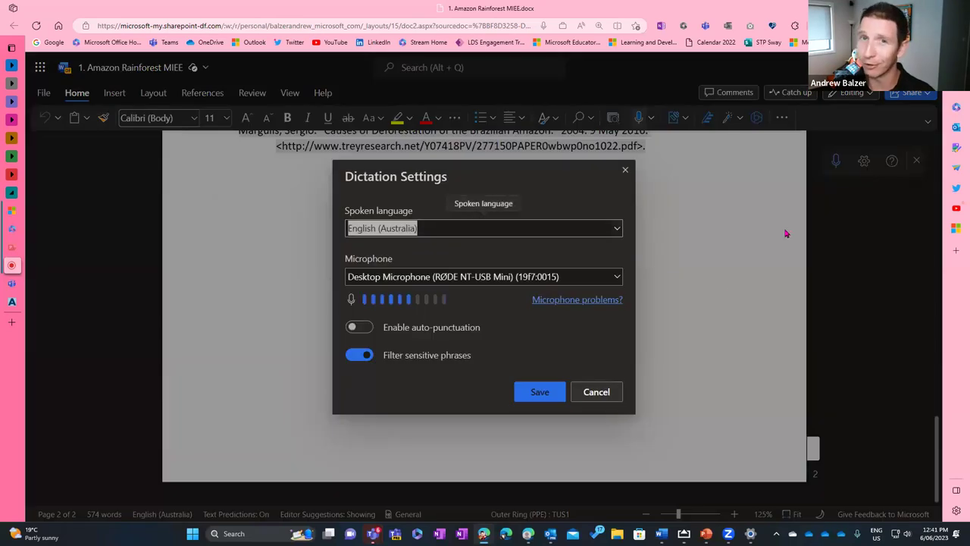
pyautogui.click(609, 394)
# Open the dictation help, choose English as the voice command language and show the phrases for creating lists
pyautogui.click(892, 162)
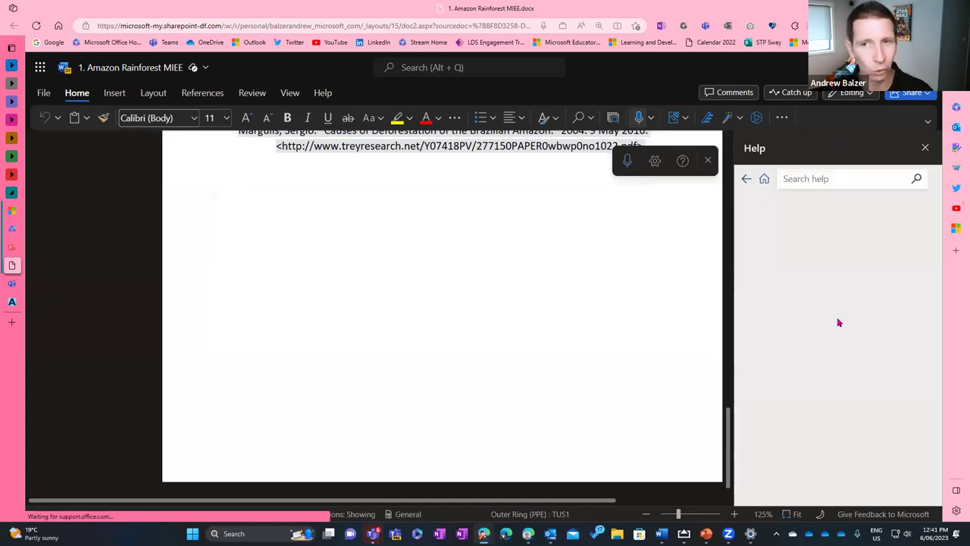
pyautogui.scroll(-3, 838, 323)
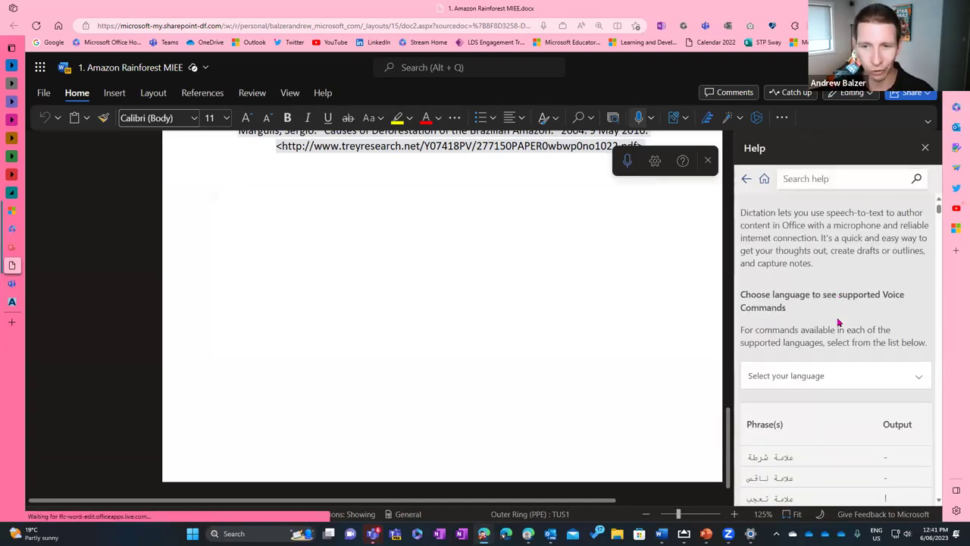
pyautogui.scroll(-1, 839, 321)
pyautogui.scroll(2, 838, 321)
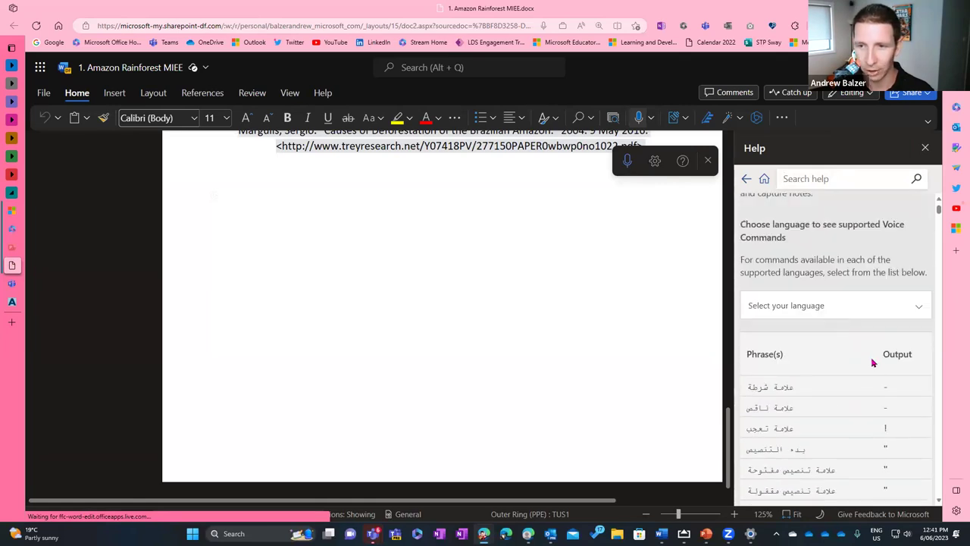
pyautogui.click(914, 311)
pyautogui.scroll(-1, 845, 364)
pyautogui.scroll(1, 844, 366)
pyautogui.scroll(-1, 844, 366)
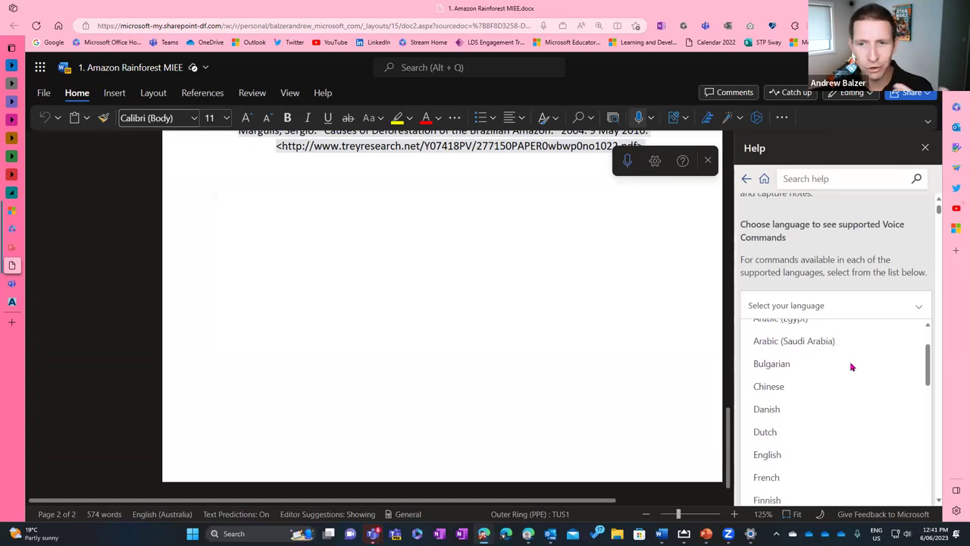
pyautogui.click(774, 455)
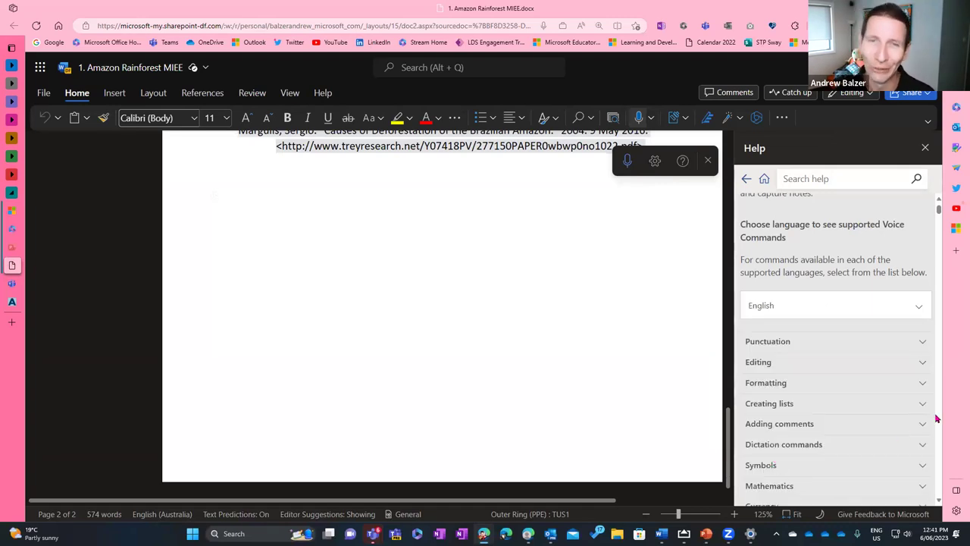
pyautogui.scroll(-2, 773, 398)
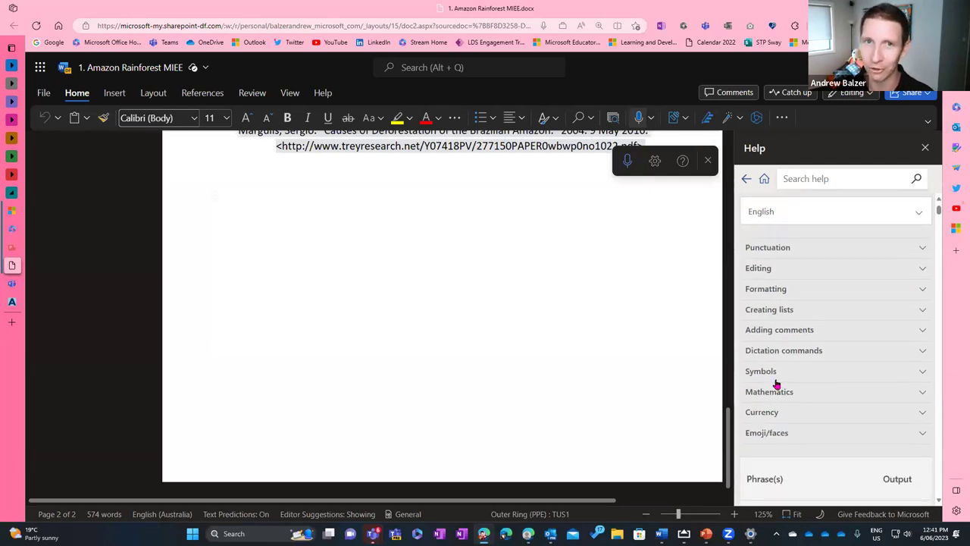
pyautogui.click(806, 312)
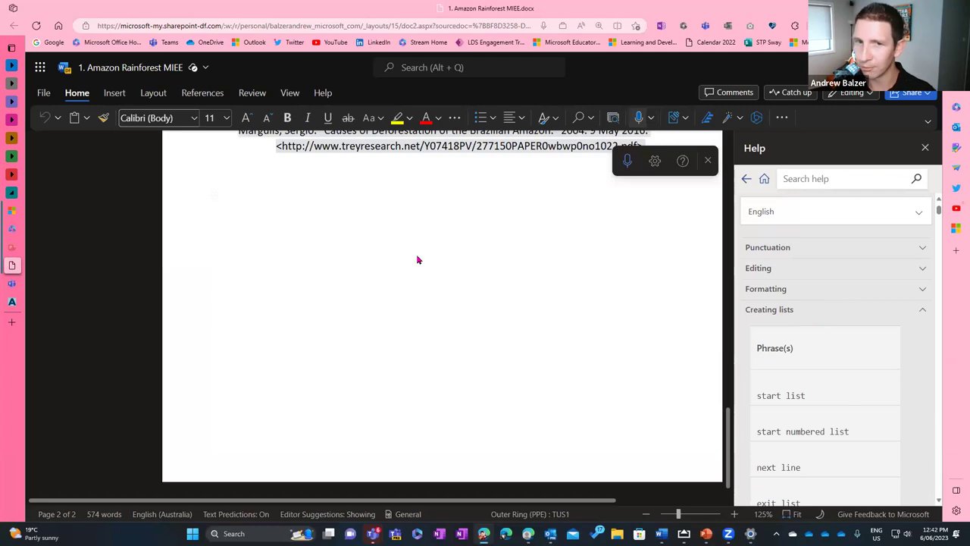
# Set the font size to 18, dictate a two-item bulleted list about editing documents by voice, and close the help
pyautogui.scroll(1, 344, 266)
pyautogui.click(226, 117)
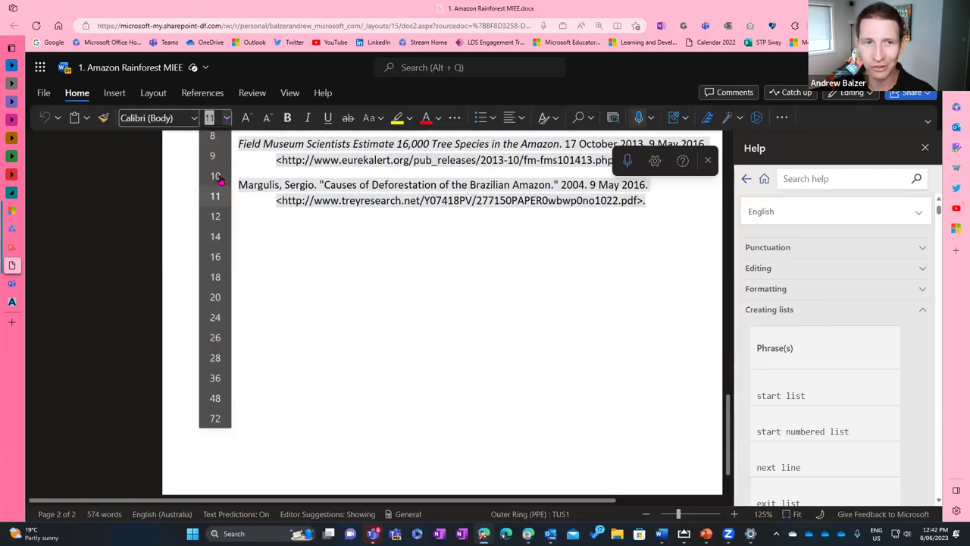
pyautogui.click(216, 279)
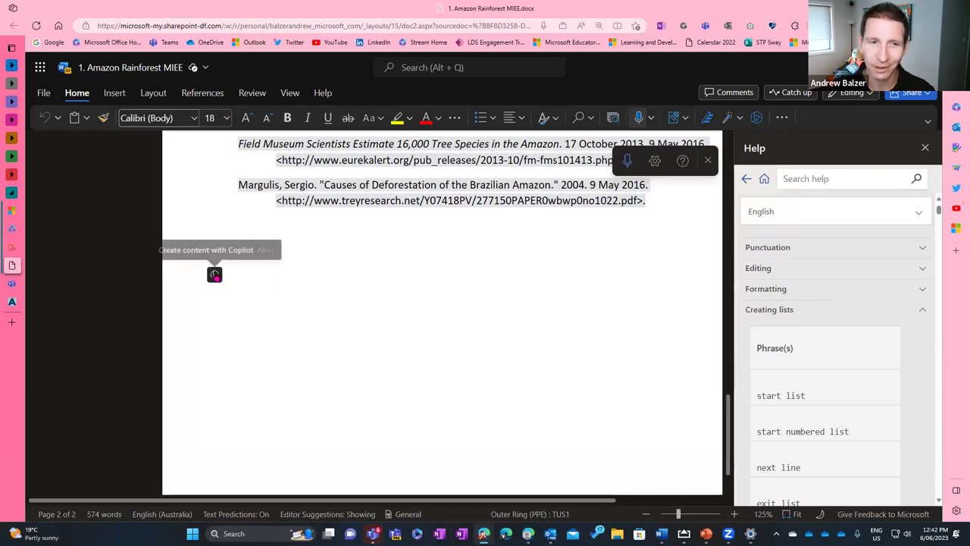
pyautogui.click(628, 164)
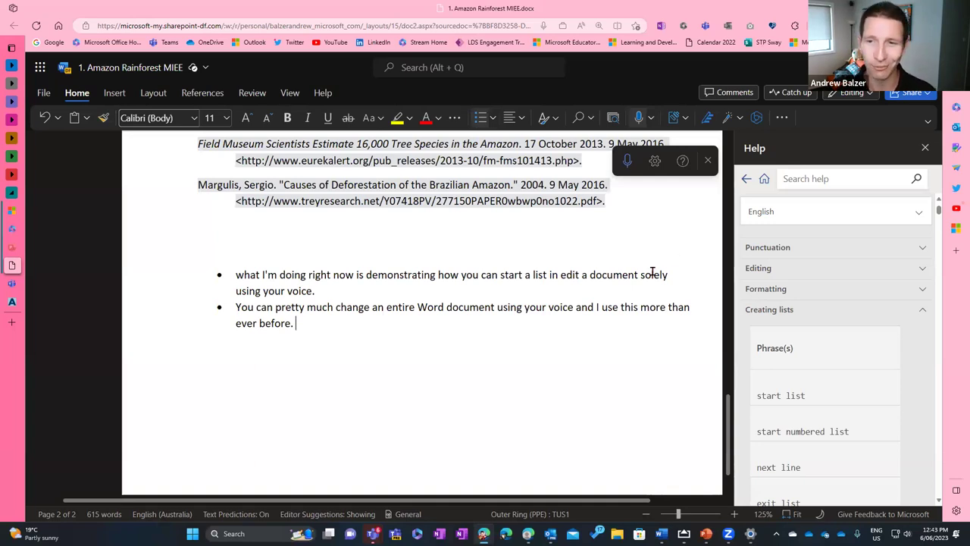
pyautogui.click(925, 147)
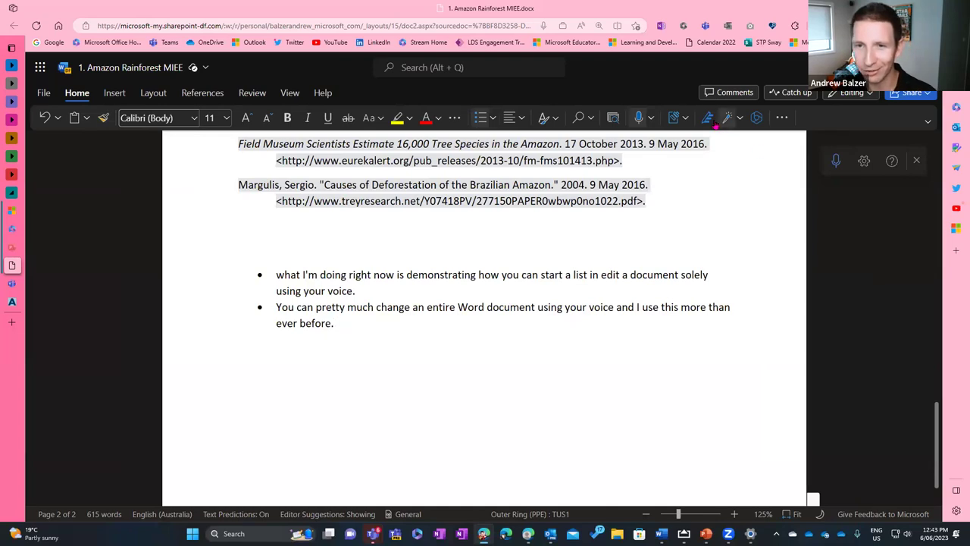
# Open Transcribe, end the bulleted list with an empty line and insert a page break below it
pyautogui.click(650, 117)
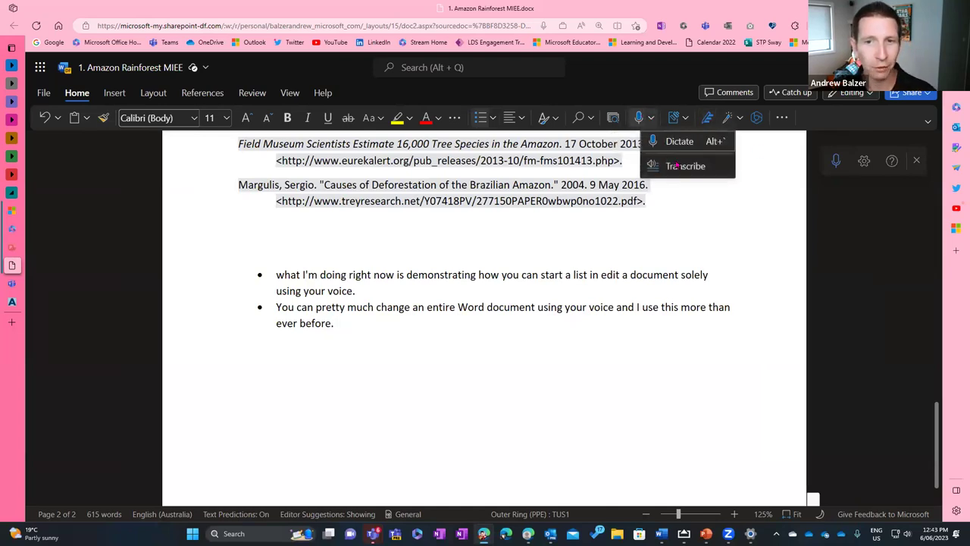
pyautogui.click(678, 164)
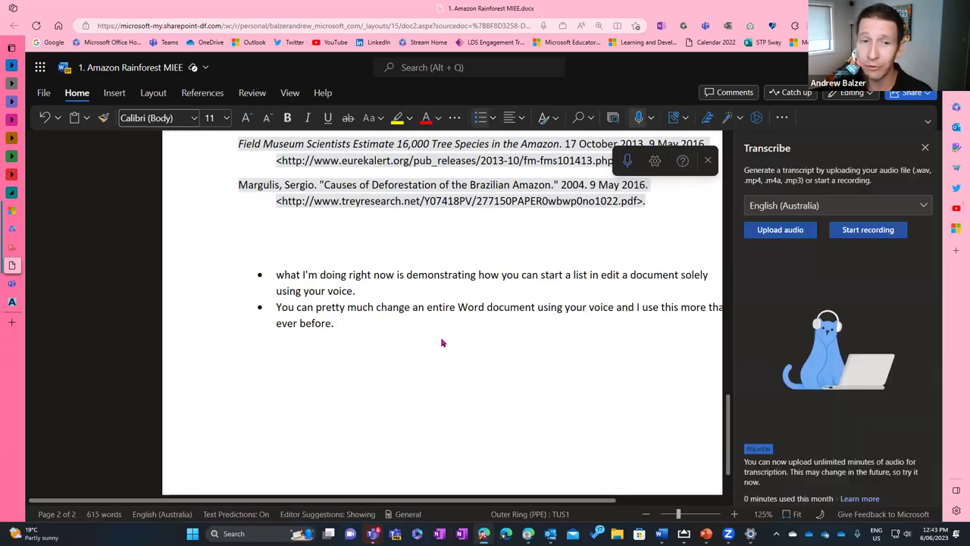
pyautogui.press('Return')
pyautogui.press('Return')
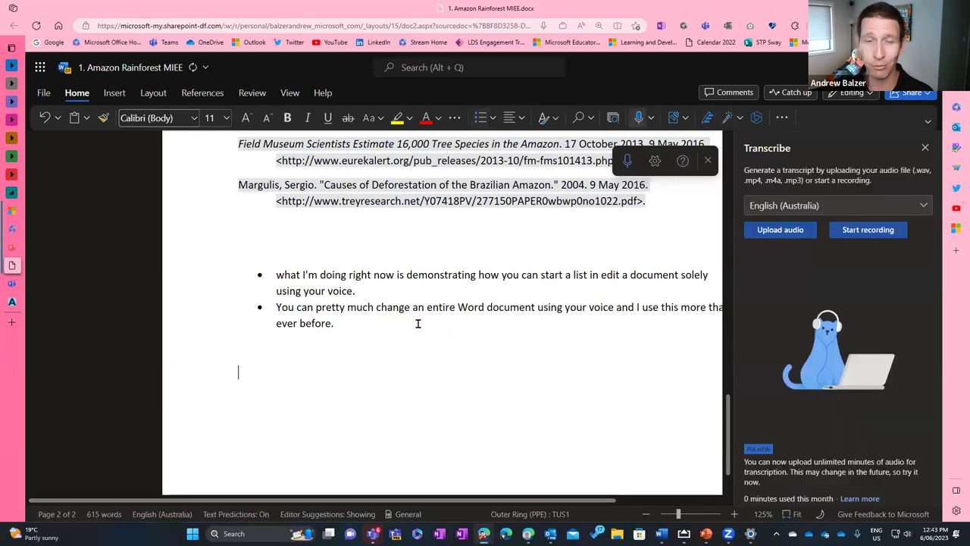
pyautogui.hotkey('ctrl', 'Return')
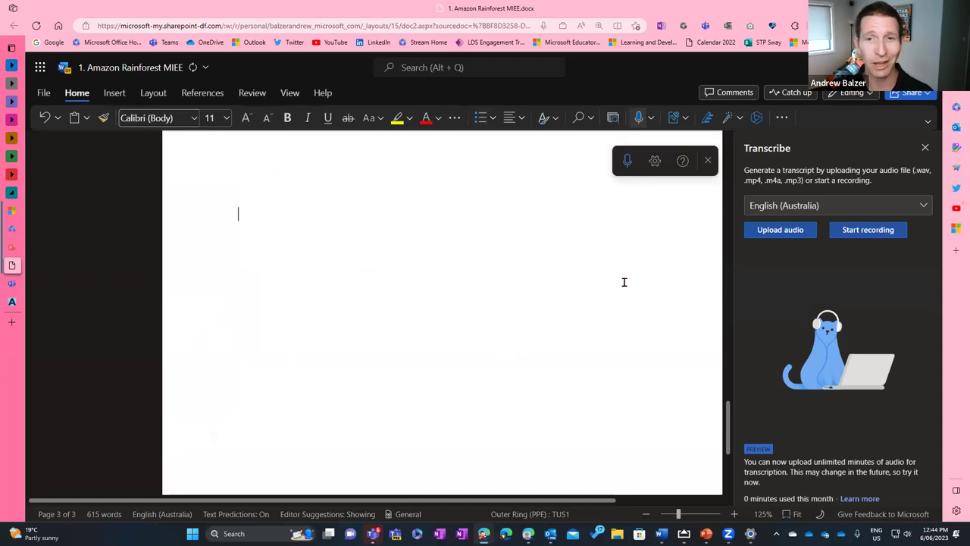
# Browse the available transcription languages, keep English (Australia) and reopen Transcribe
pyautogui.click(898, 206)
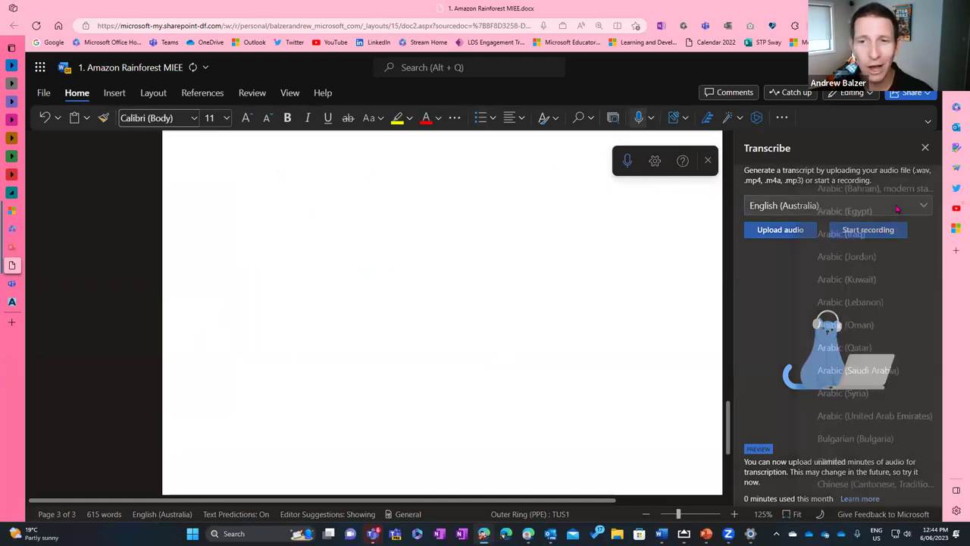
pyautogui.moveTo(939, 211)
pyautogui.mouseDown()
pyautogui.moveTo(932, 293)
pyautogui.moveTo(936, 227)
pyautogui.mouseUp()
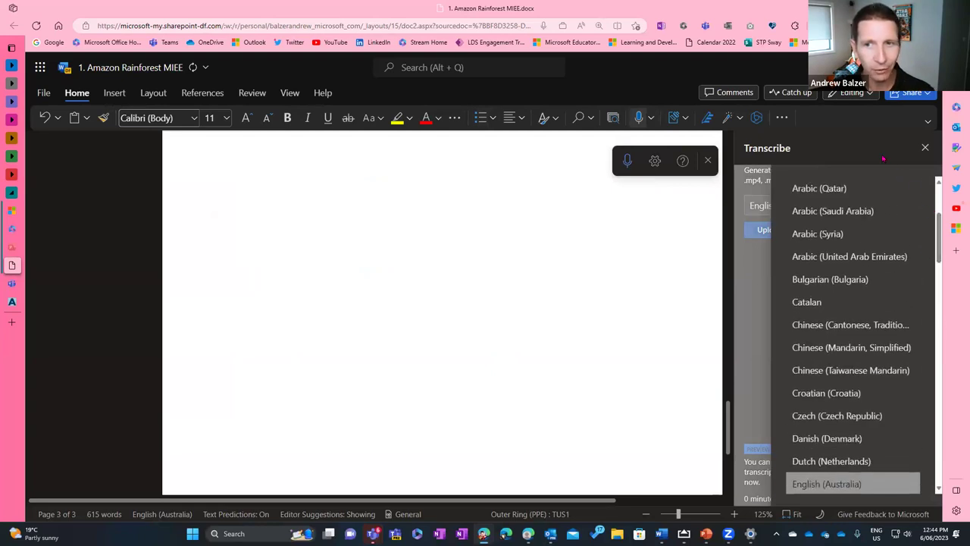
pyautogui.click(925, 147)
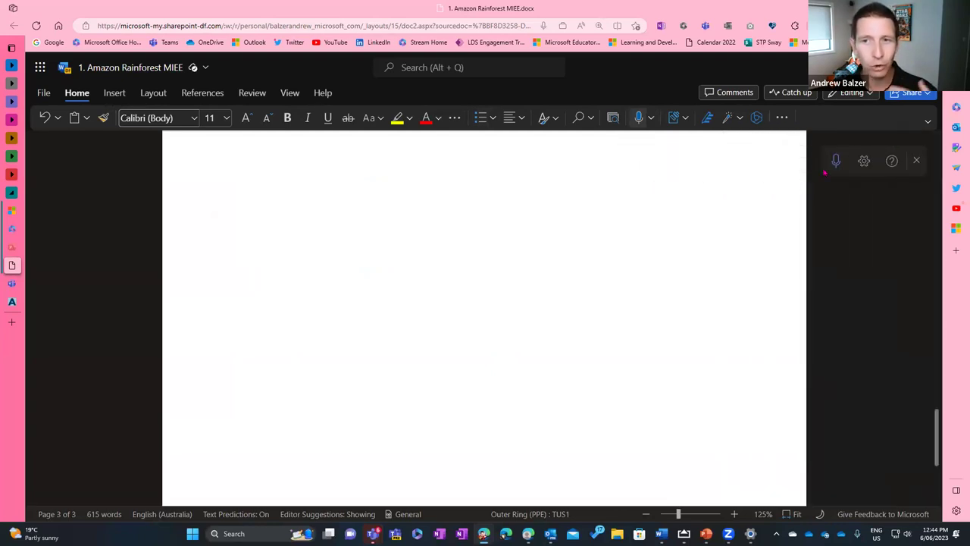
pyautogui.click(651, 118)
pyautogui.click(670, 164)
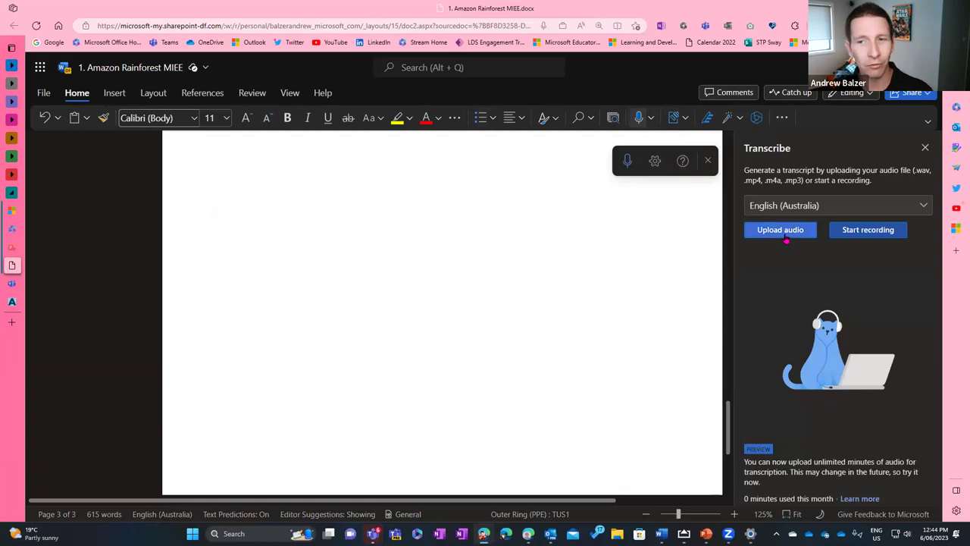
# Record about 12 seconds of speech, save and transcribe it, and play the recording back briefly
pyautogui.click(846, 236)
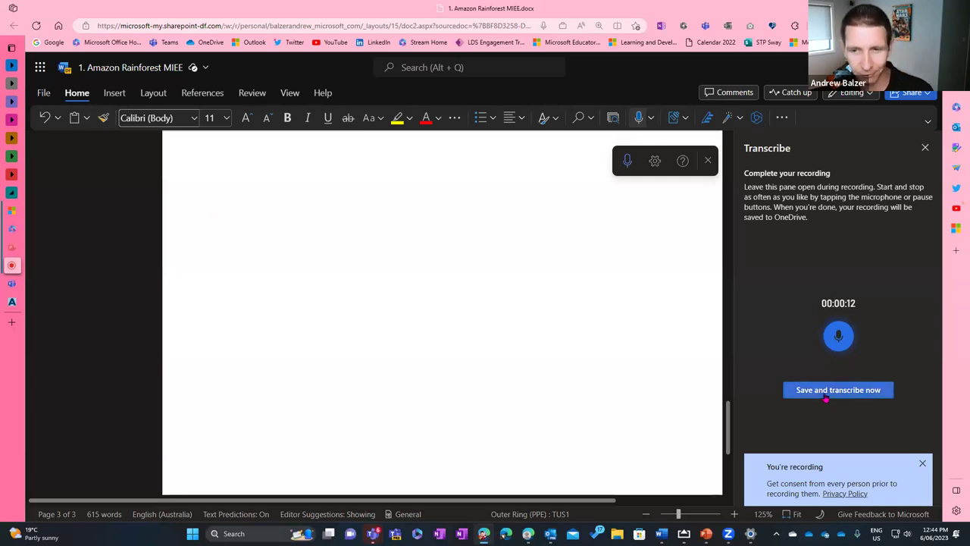
pyautogui.click(826, 390)
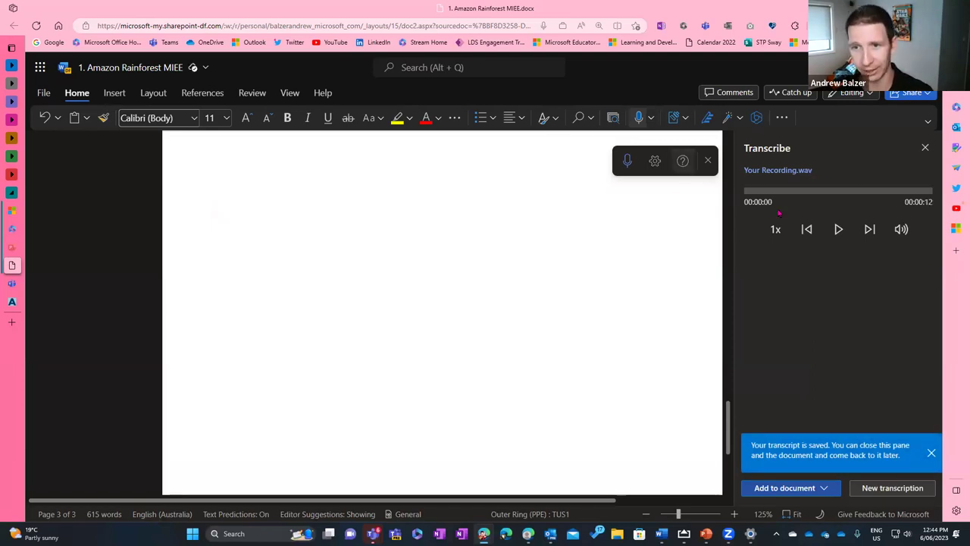
pyautogui.click(839, 229)
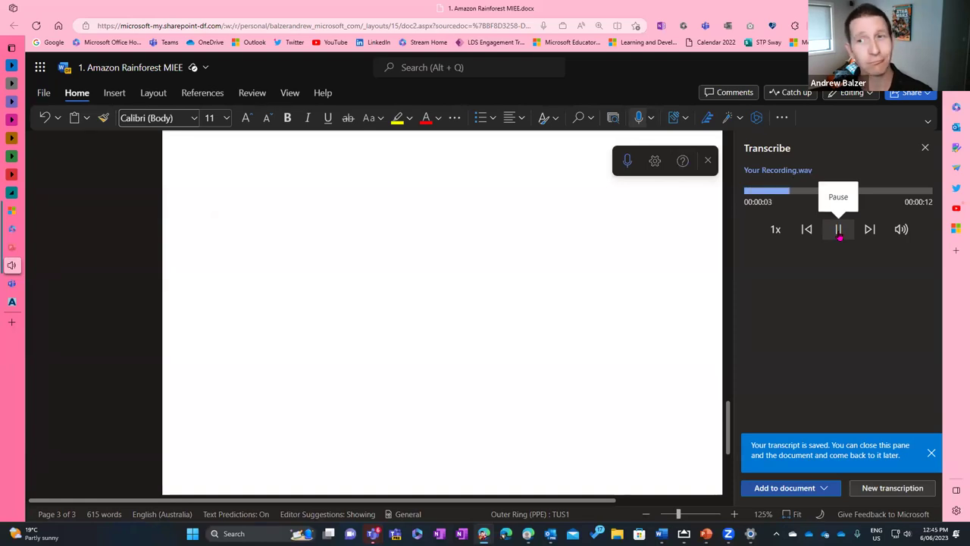
pyautogui.click(840, 231)
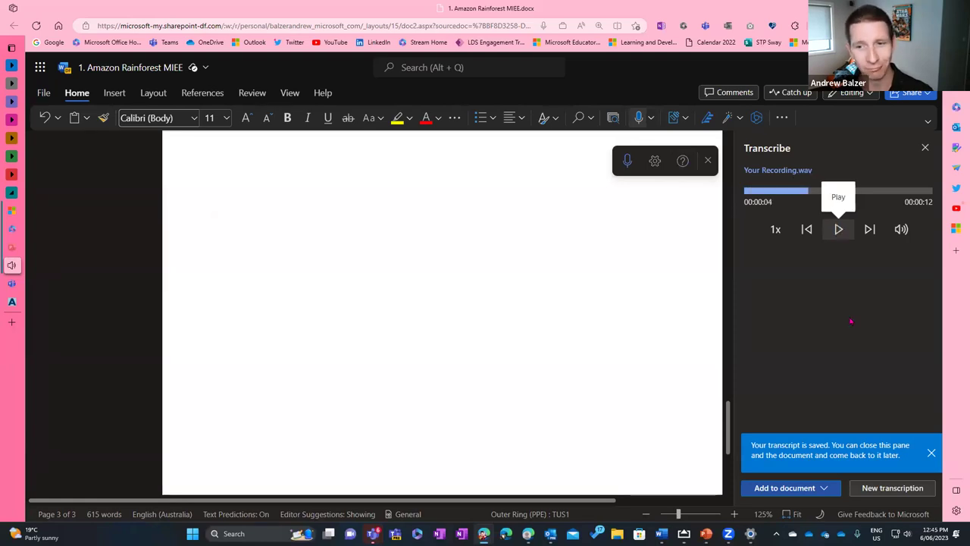
# Add the recording's audio file link and transcript to the document, and insert it a second time as just text
pyautogui.click(815, 489)
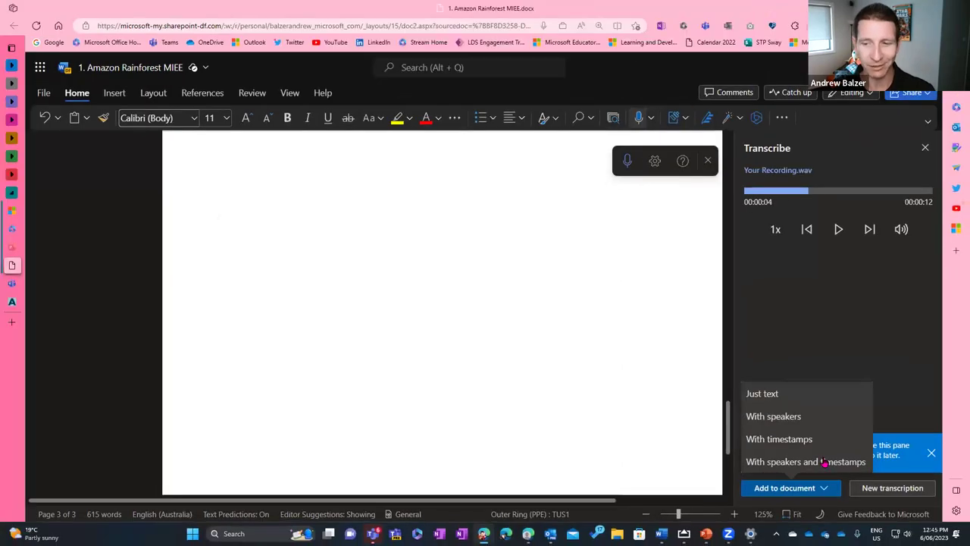
pyautogui.click(825, 481)
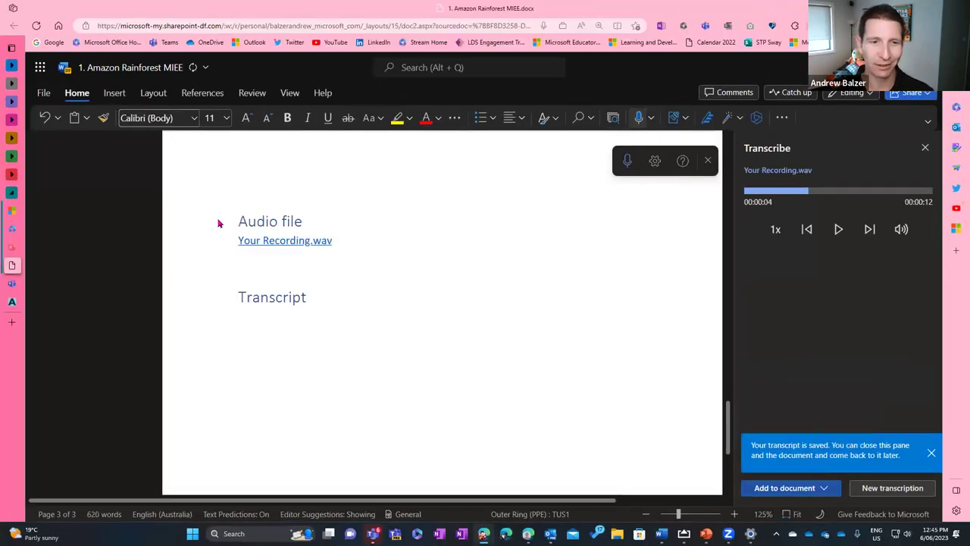
pyautogui.moveTo(260, 207); pyautogui.dragTo(339, 379)
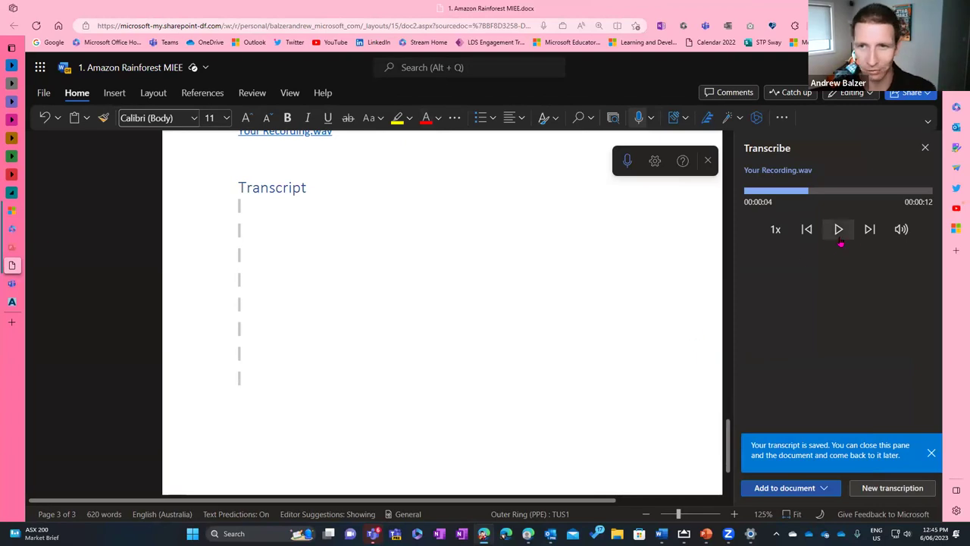
pyautogui.click(825, 488)
pyautogui.click(820, 400)
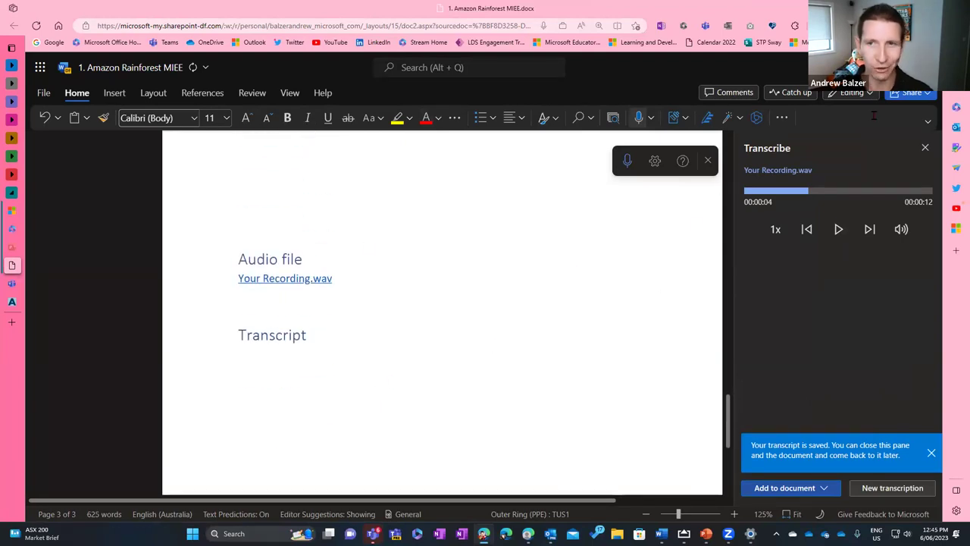
# Switch to the NSW DoE Microsoft Edge window that holds the Microsoft Translator Conversations page
pyautogui.moveTo(372, 534)
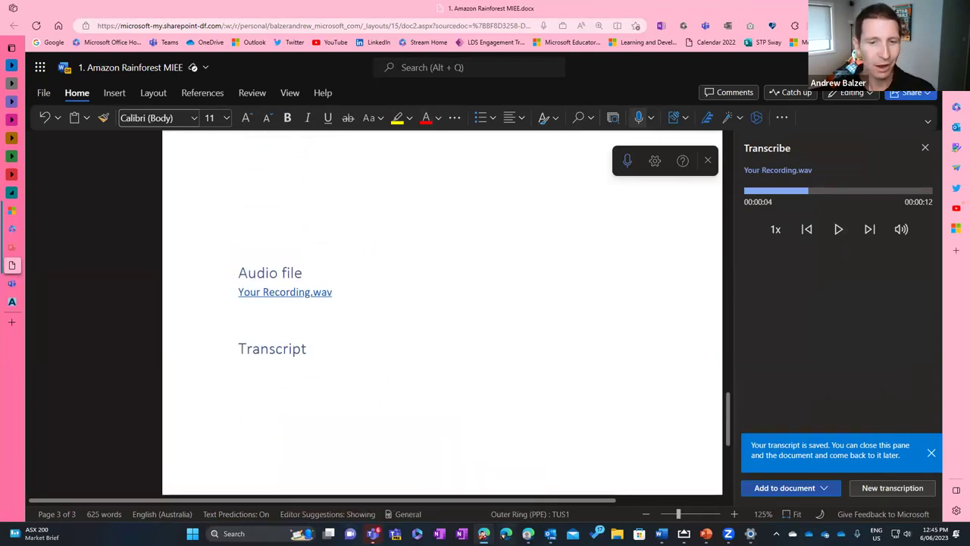
pyautogui.moveTo(529, 534)
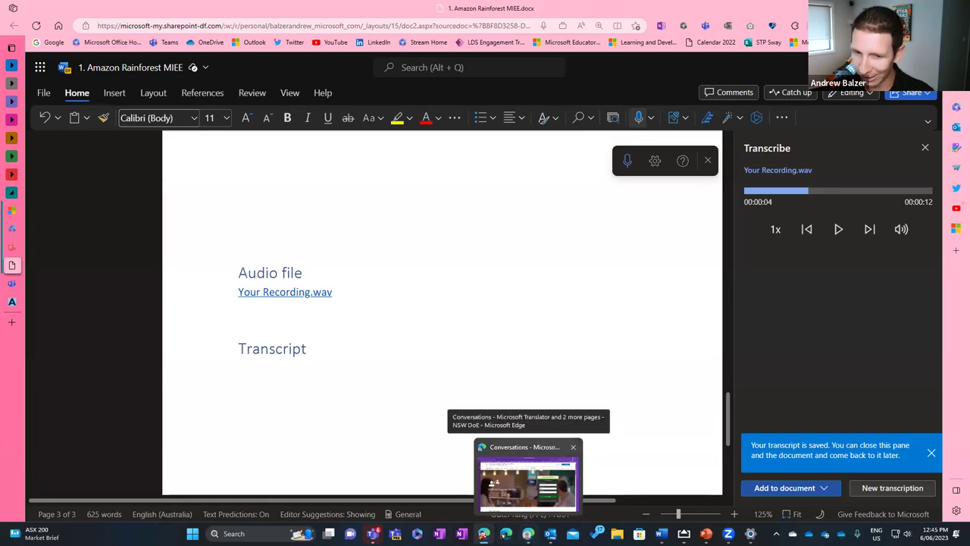
pyautogui.click(528, 476)
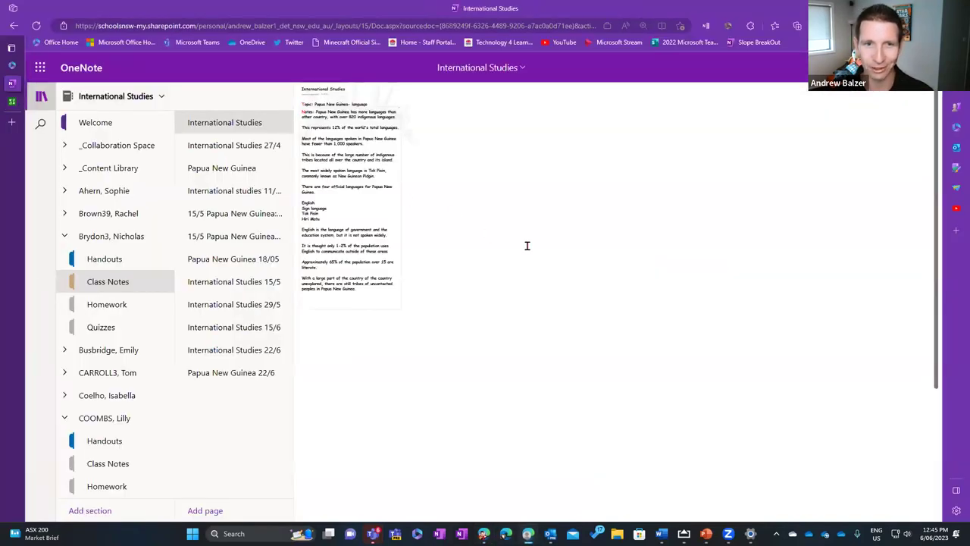
# Reload the International Studies class notebook in OneNote at a smaller browser zoom and confirm the reload
pyautogui.scroll(-2, 389, 184)
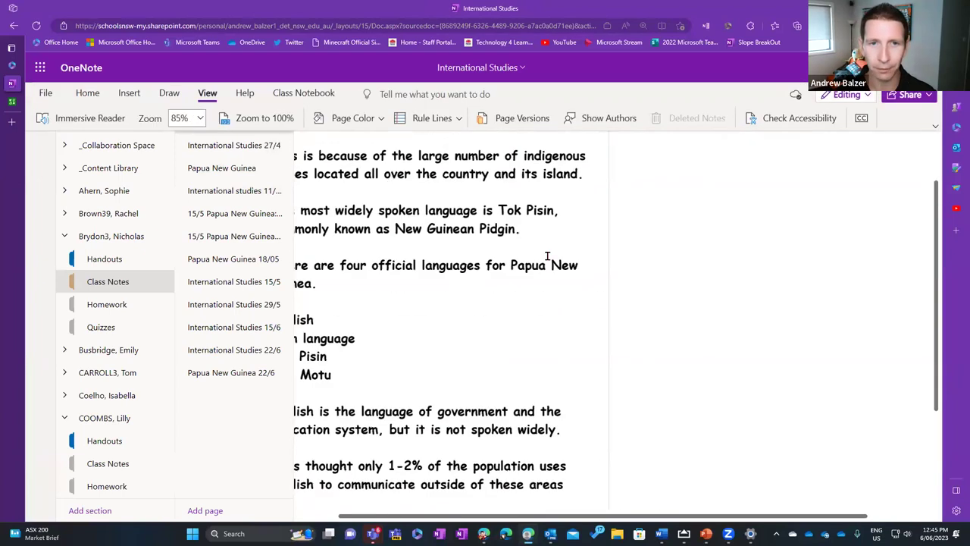
pyautogui.hotkey('ctrl', '-')
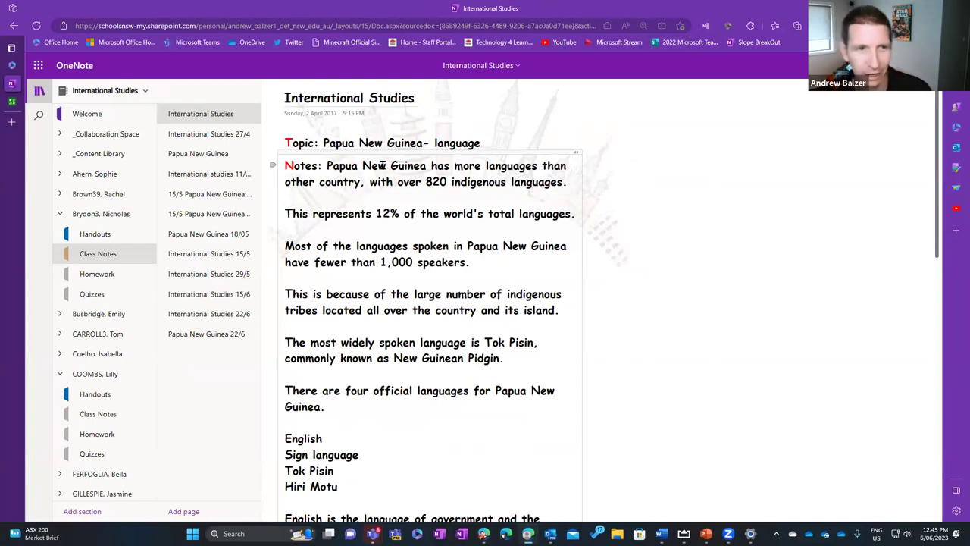
pyautogui.click(36, 26)
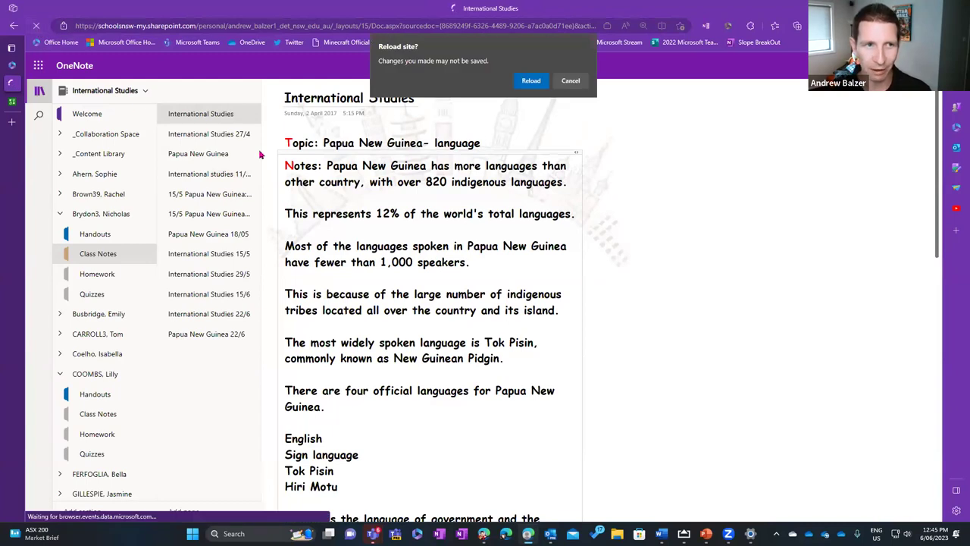
pyautogui.click(534, 83)
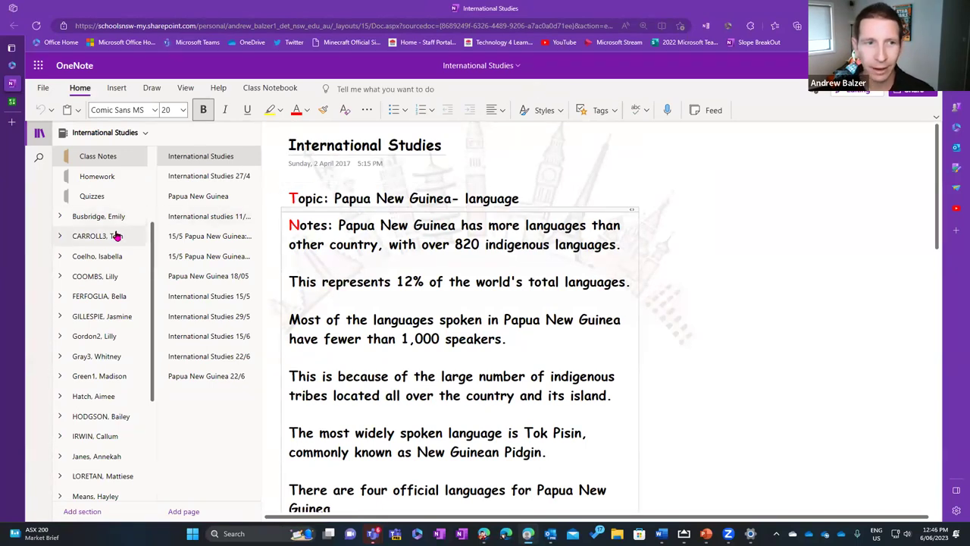
# Open Live Captions for the International Studies page in the student's Class Notes section
pyautogui.click(195, 176)
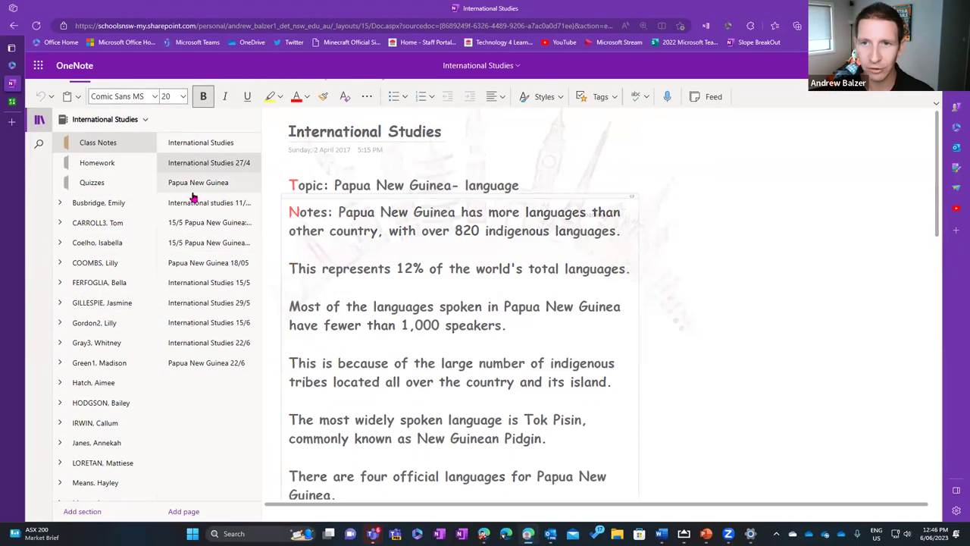
pyautogui.click(201, 115)
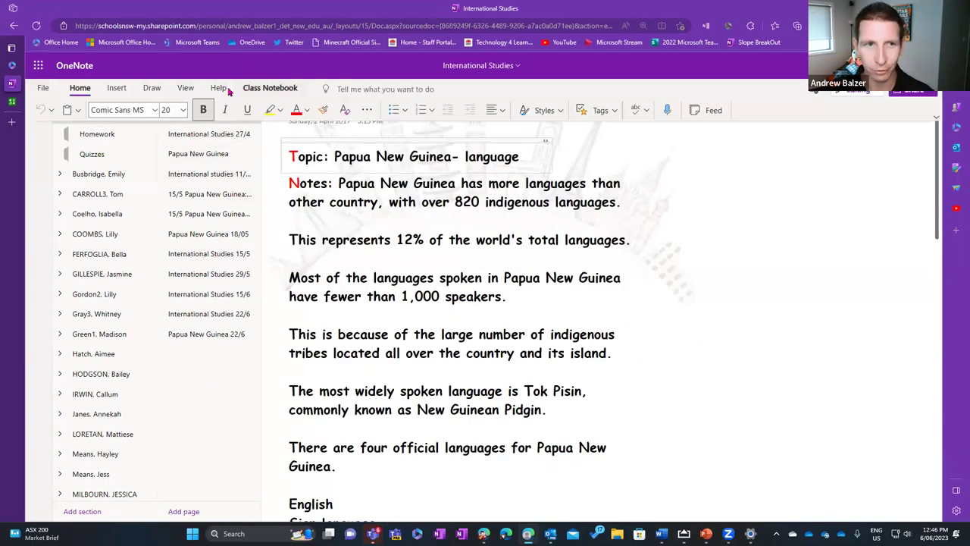
pyautogui.click(186, 88)
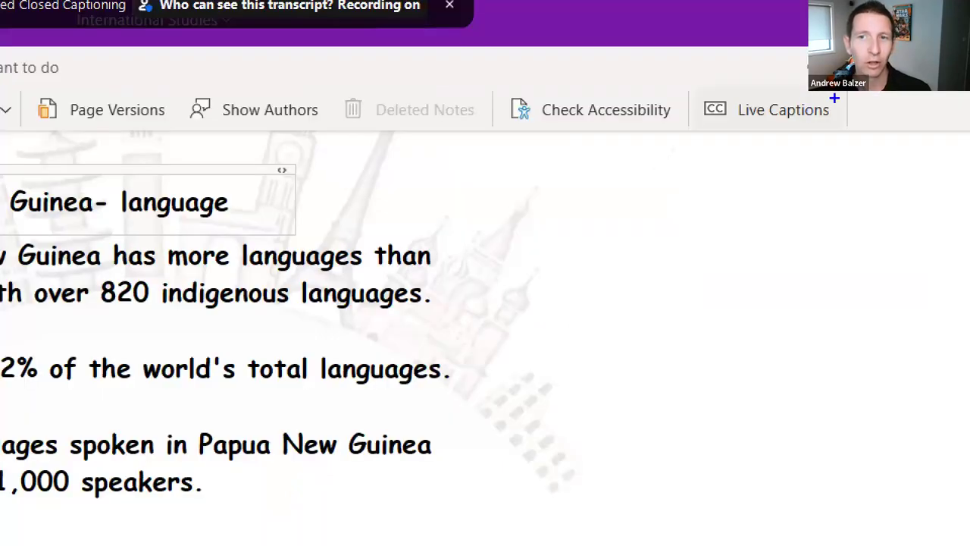
pyautogui.moveTo(819, 103)
pyautogui.mouseDown()
pyautogui.moveTo(732, 105)
pyautogui.moveTo(838, 112)
pyautogui.mouseUp()
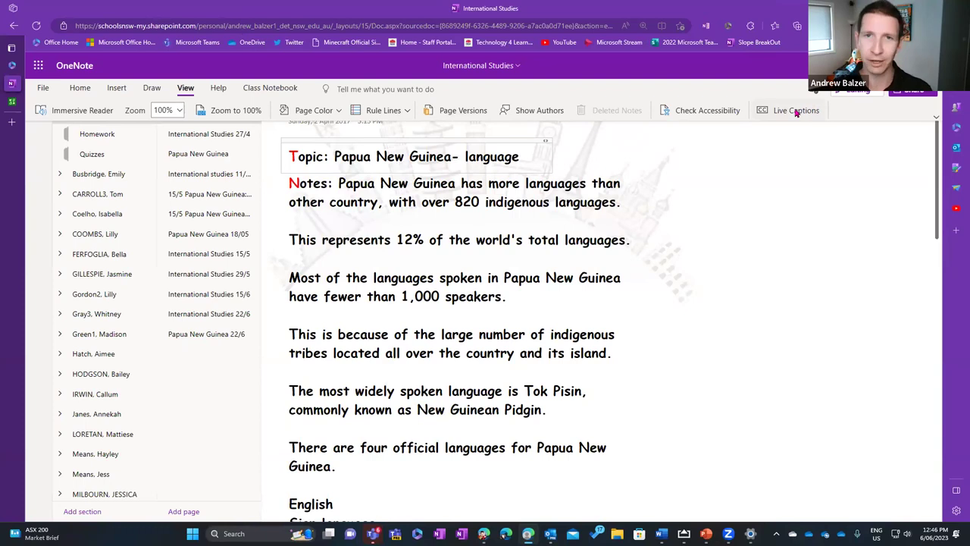
pyautogui.click(797, 111)
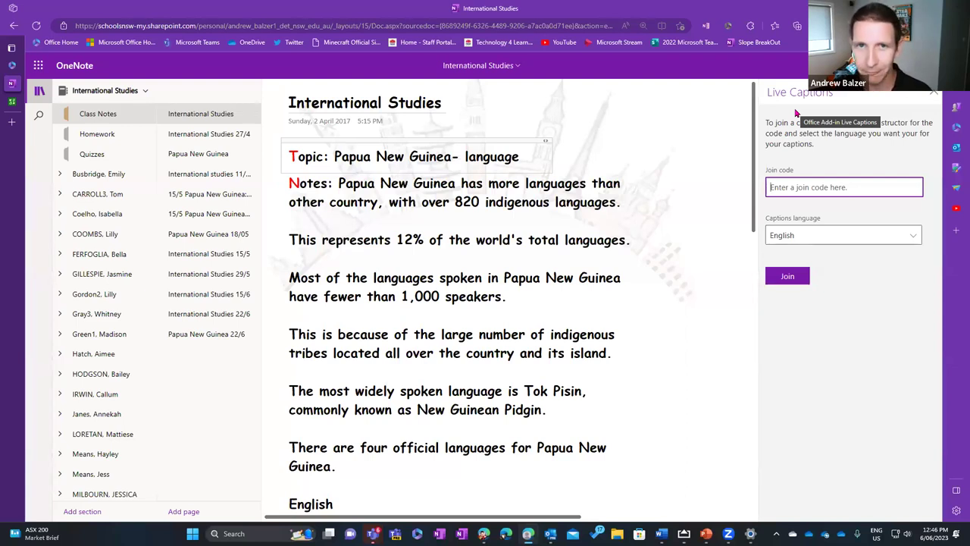
# Return to the Microsoft Translator page, select its web address, and maximise the AirServer window mirroring the phone's conversation
pyautogui.click(19, 105)
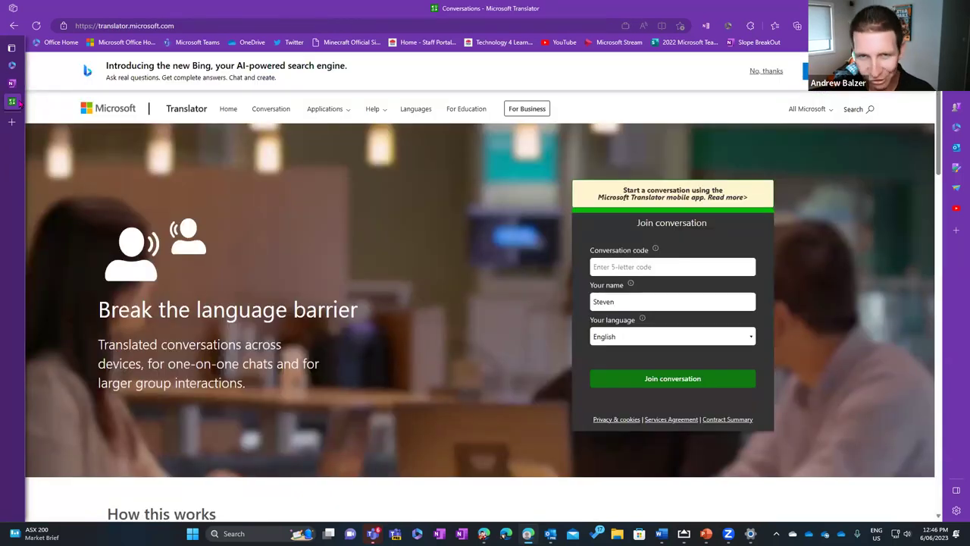
pyautogui.click(149, 26)
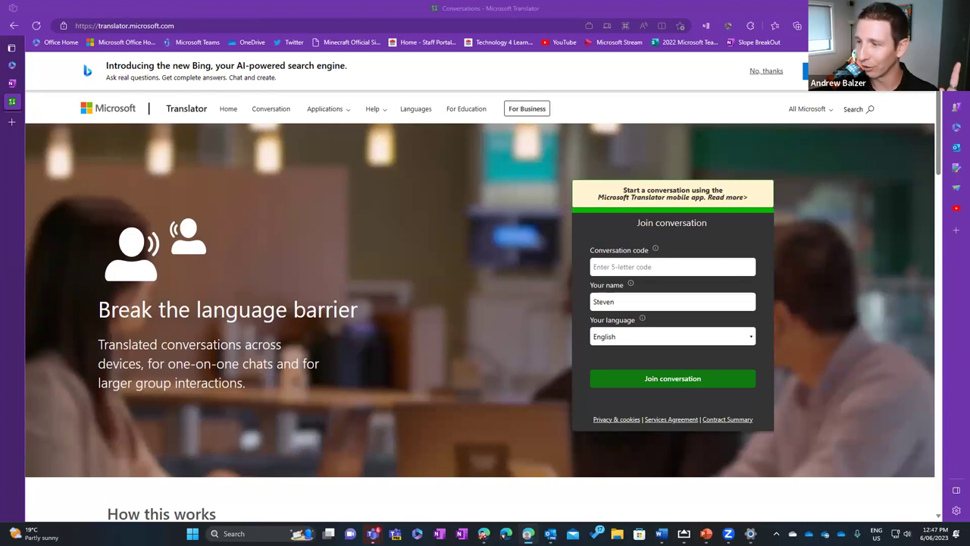
pyautogui.scroll(-1, 712, 452)
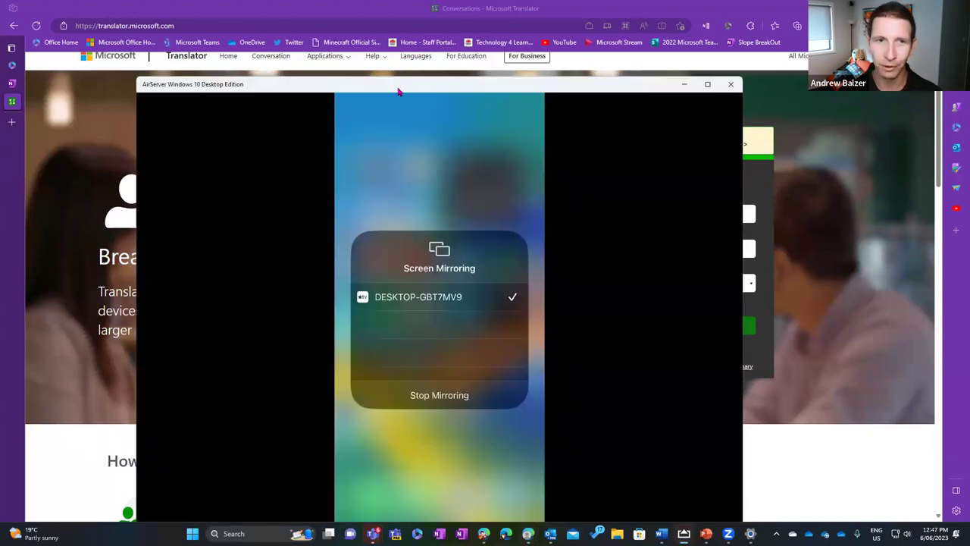
pyautogui.doubleClick(467, 85)
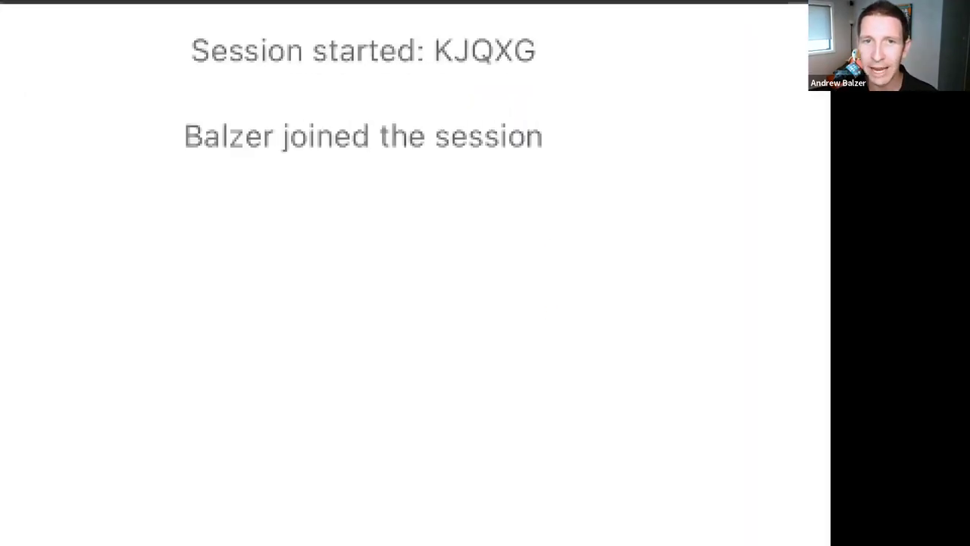
pyautogui.moveTo(413, 66); pyautogui.dragTo(571, 76)
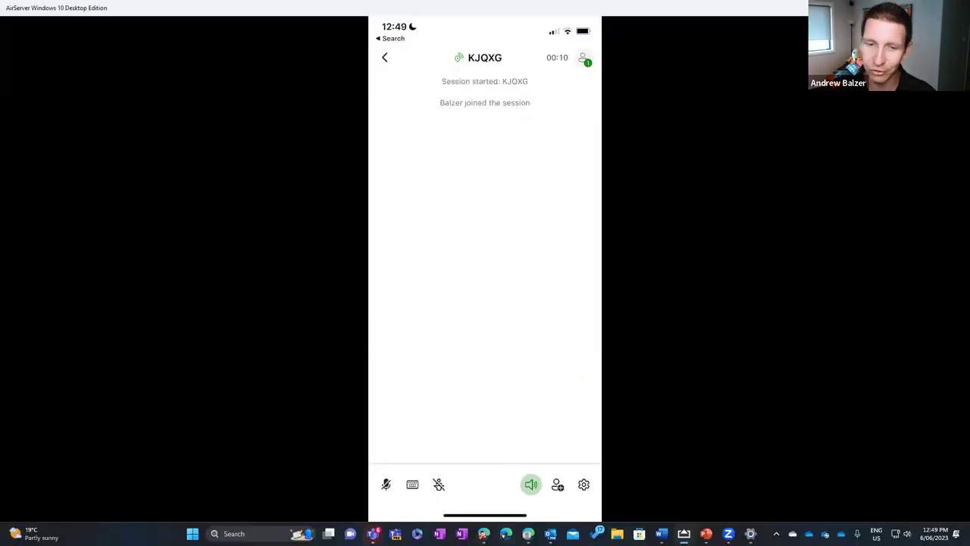
# Bring the Translator page back in a smaller window over the mirrored phone and set the conversation language to German - Deutsch
pyautogui.moveTo(528, 534)
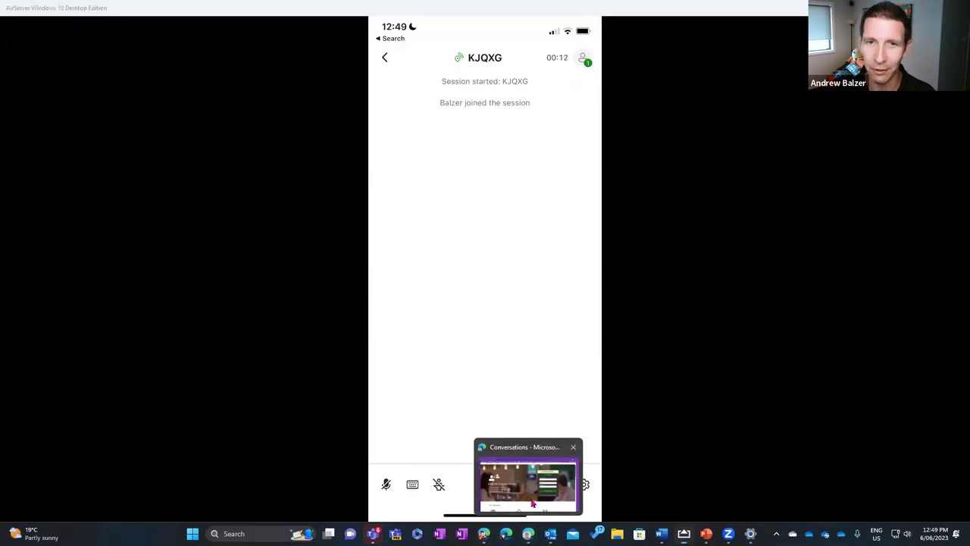
pyautogui.click(528, 474)
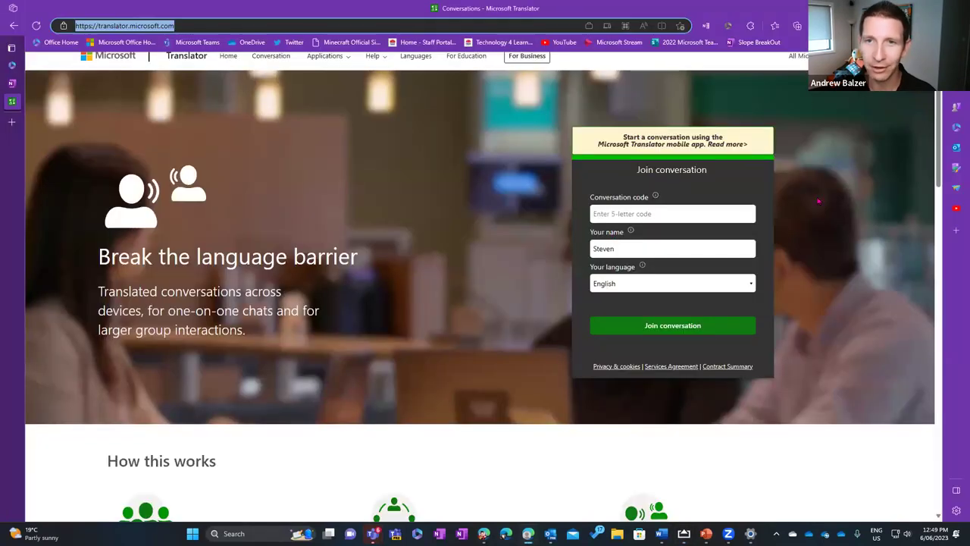
pyautogui.doubleClick(804, 13)
pyautogui.click(126, 290)
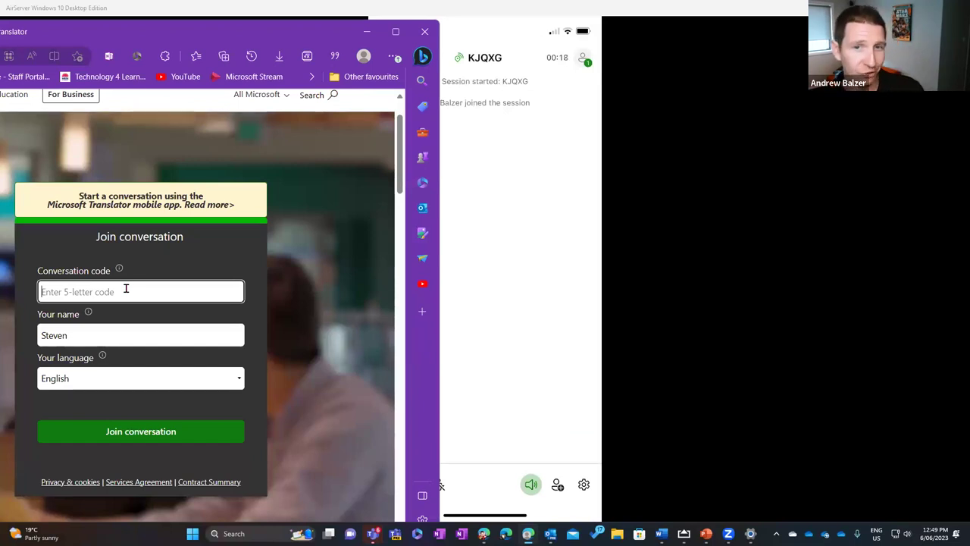
pyautogui.click(235, 378)
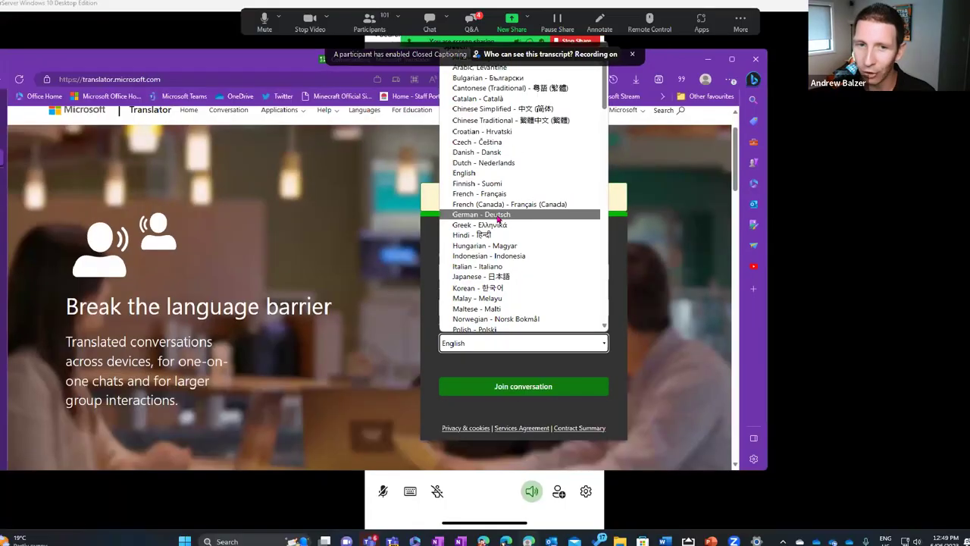
pyautogui.click(511, 342)
pyautogui.click(512, 341)
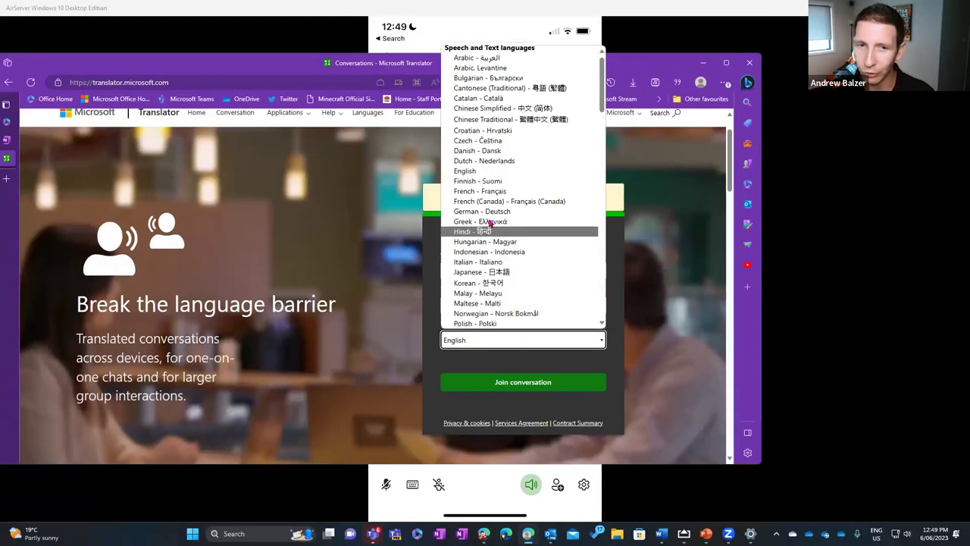
pyautogui.click(493, 213)
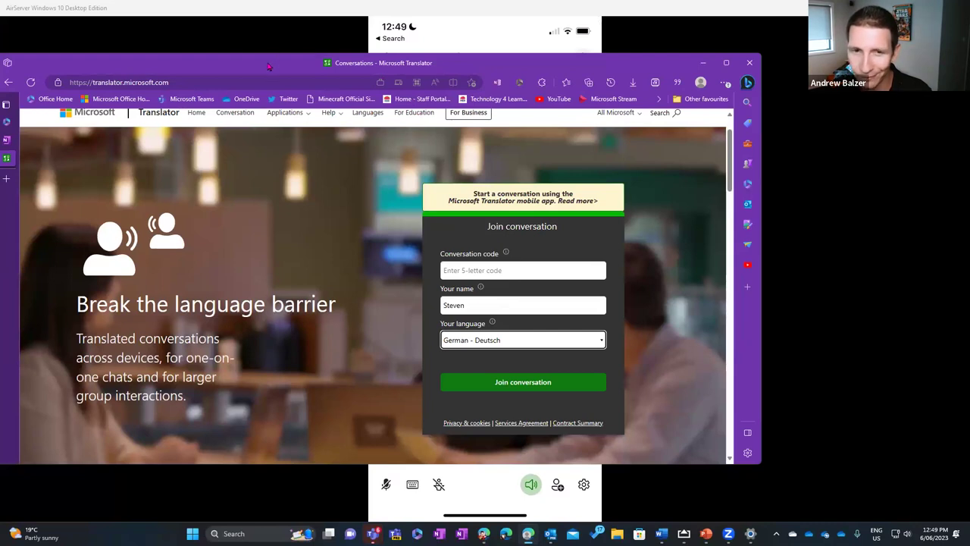
# Join the conversation with the conversation code shown on the phone, reposition the browser window, and return to the phone view
pyautogui.hotkey('alt', 'Tab')
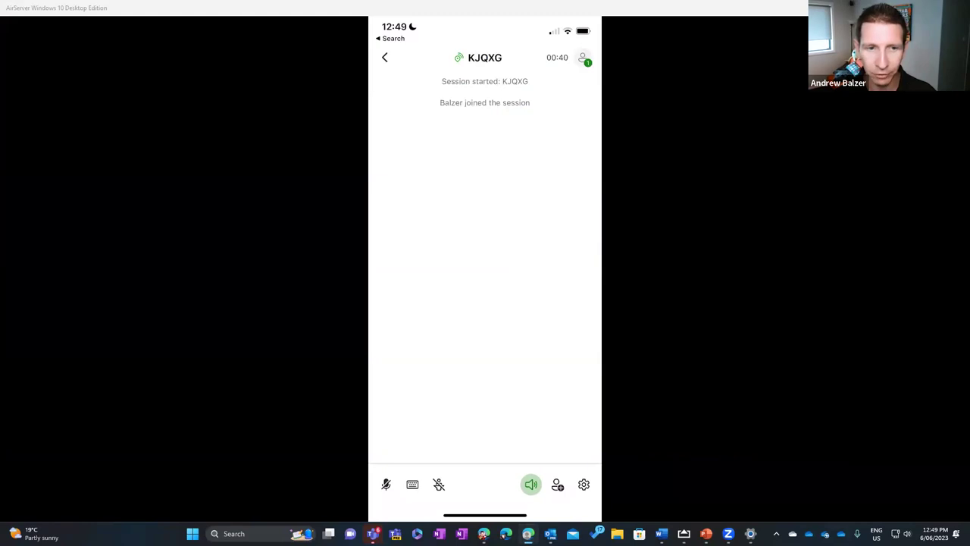
pyautogui.hotkey('alt', 'Tab')
pyautogui.click(345, 431)
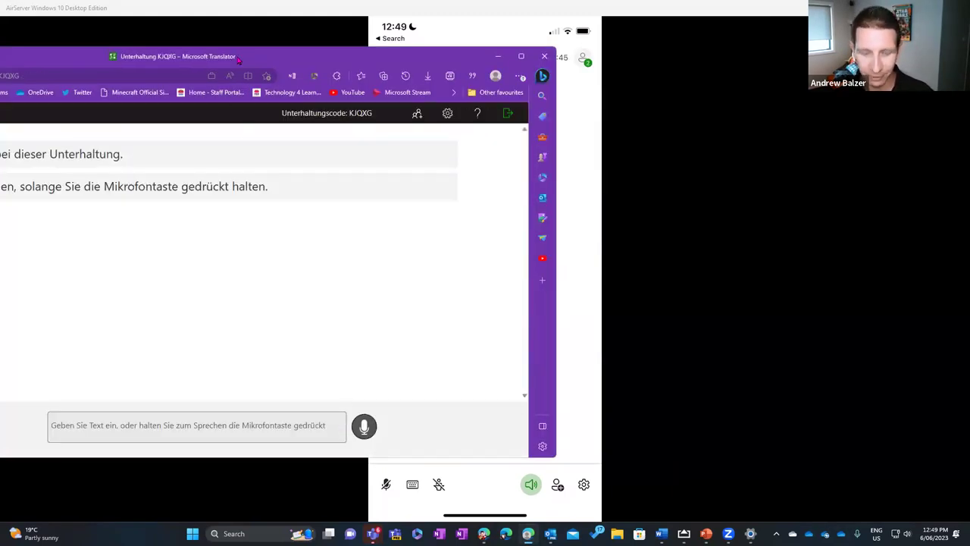
pyautogui.moveTo(238, 60); pyautogui.dragTo(511, 120)
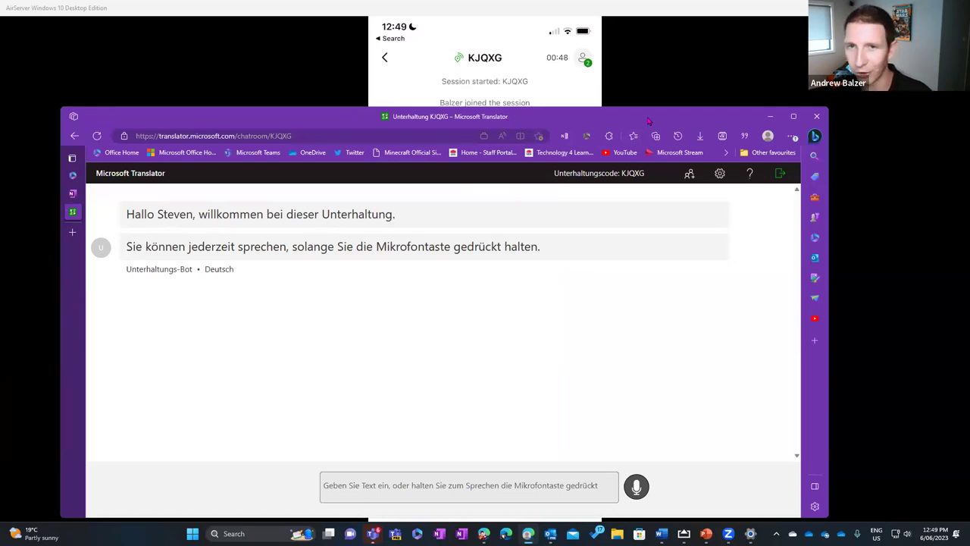
pyautogui.moveTo(649, 121); pyautogui.dragTo(658, 66)
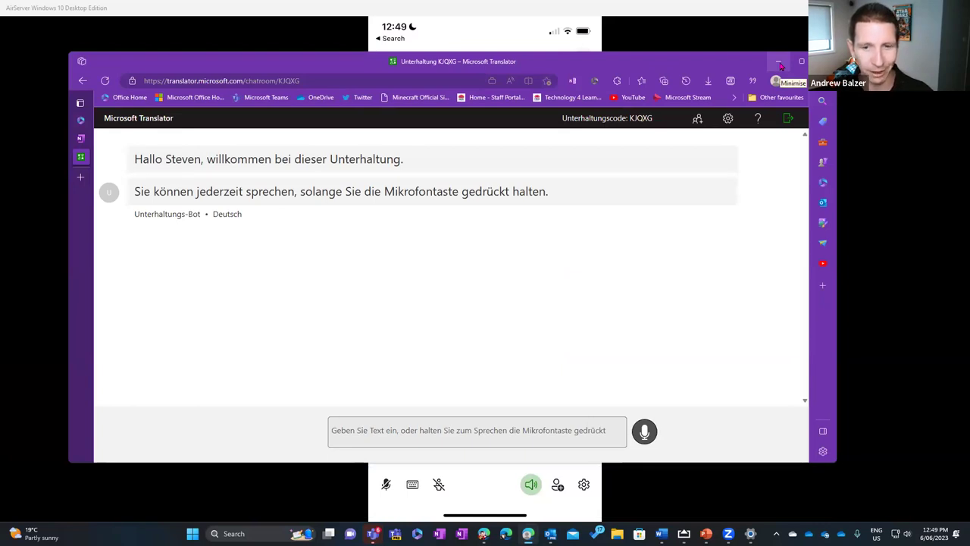
pyautogui.moveTo(529, 534)
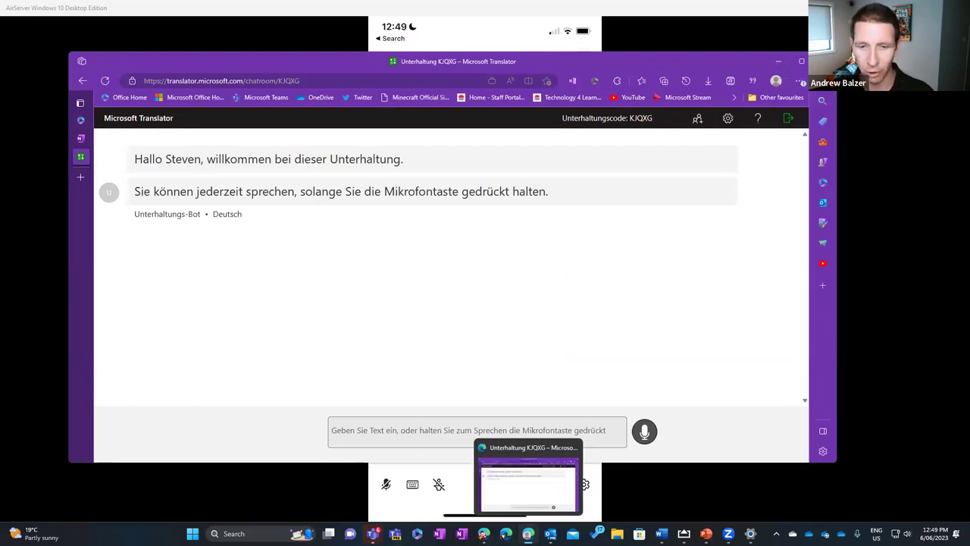
pyautogui.click(538, 486)
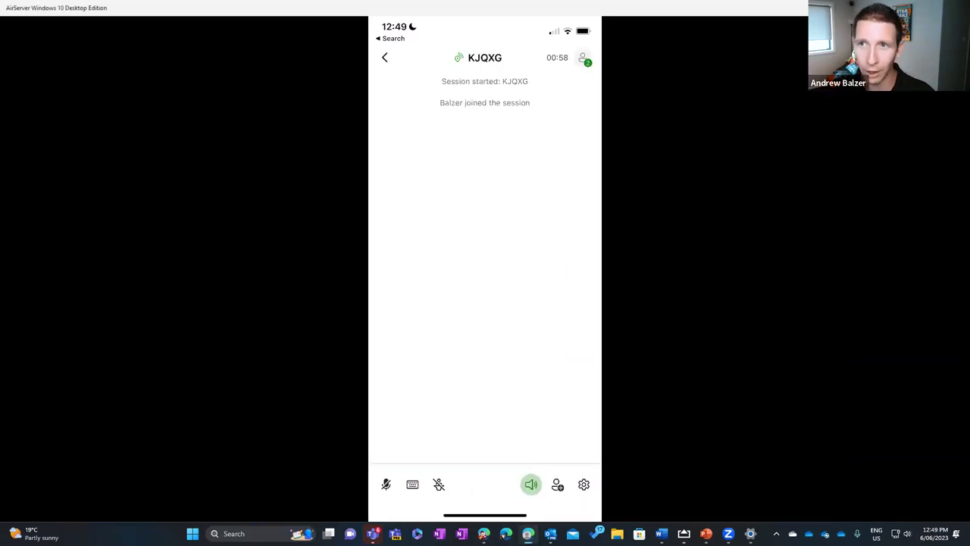
# Switch to the maximised OneNote notebook and join Live Captions with the conversation's join code, keeping English as the captions language
pyautogui.click(80, 138)
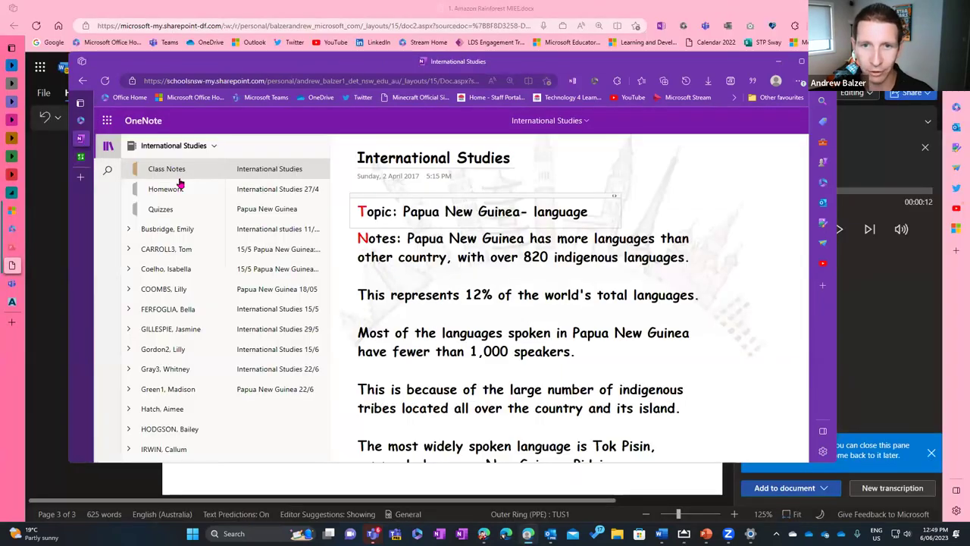
pyautogui.click(802, 59)
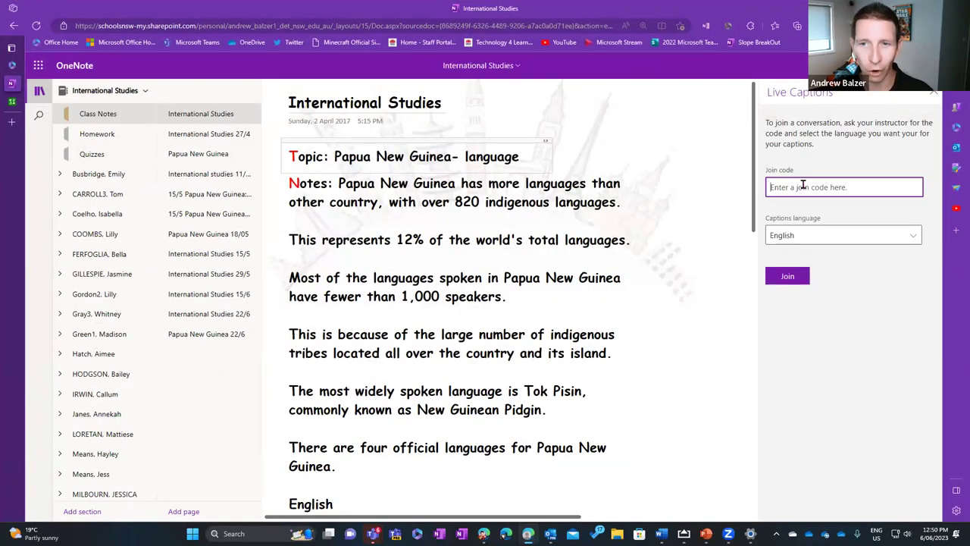
pyautogui.write('KJQXG')
pyautogui.click(809, 237)
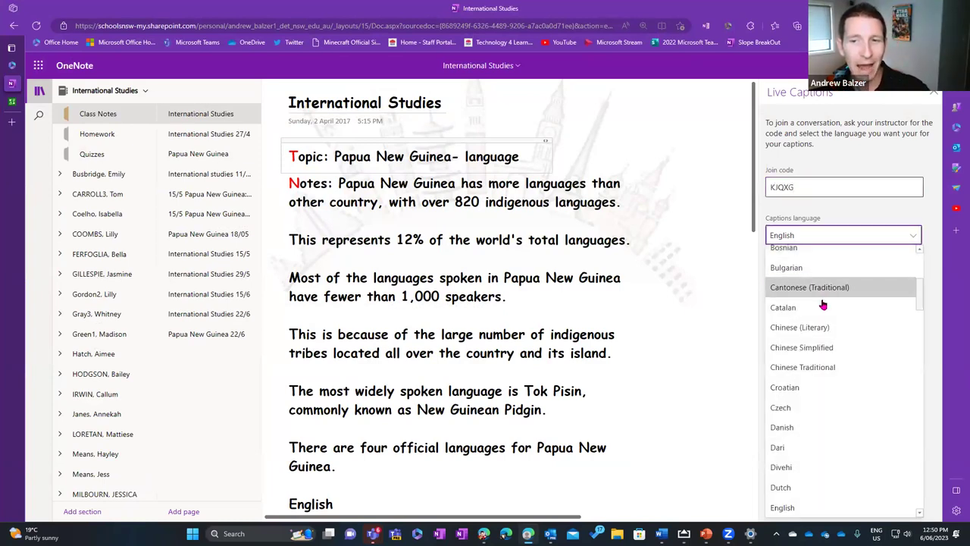
pyautogui.press('Escape')
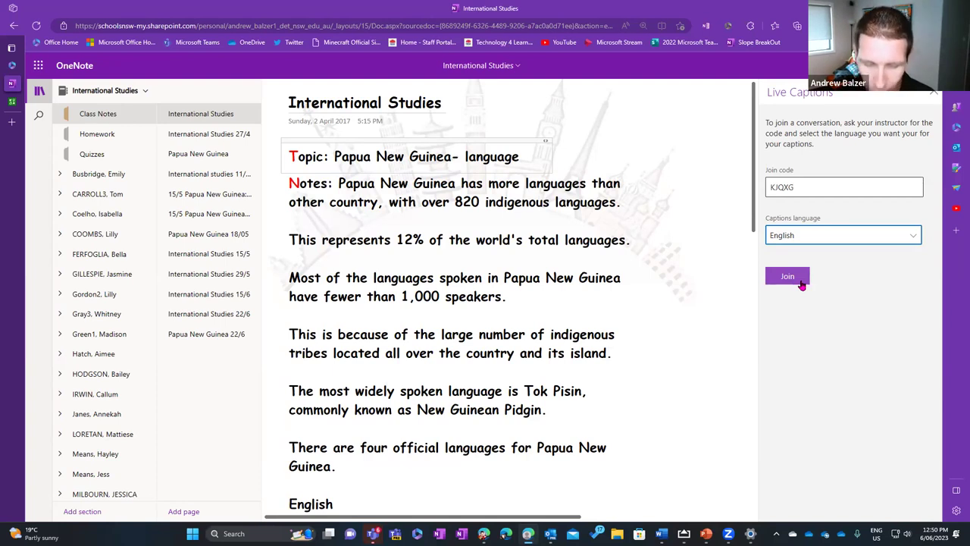
pyautogui.click(802, 283)
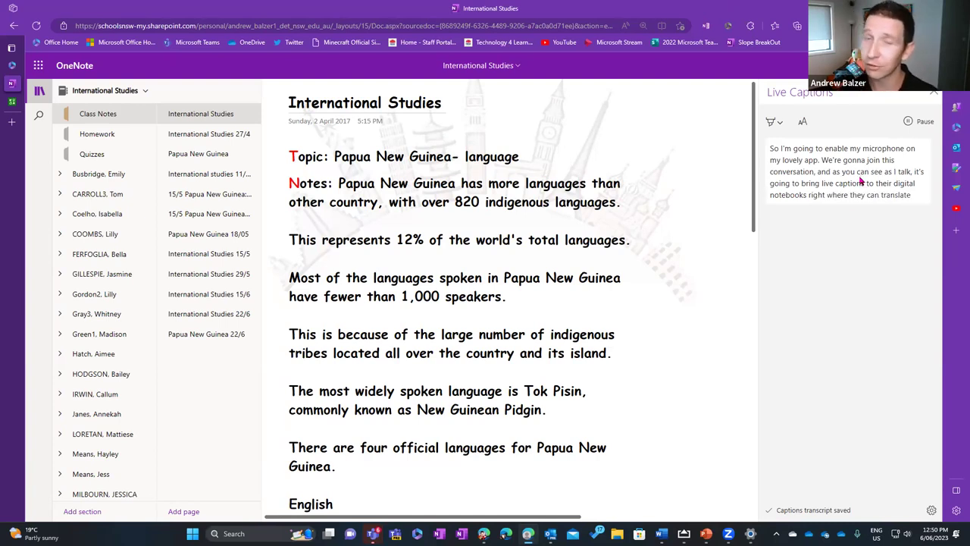
# View the live captions' highlighter colours without choosing one, and set the caption text size to 12
pyautogui.click(775, 124)
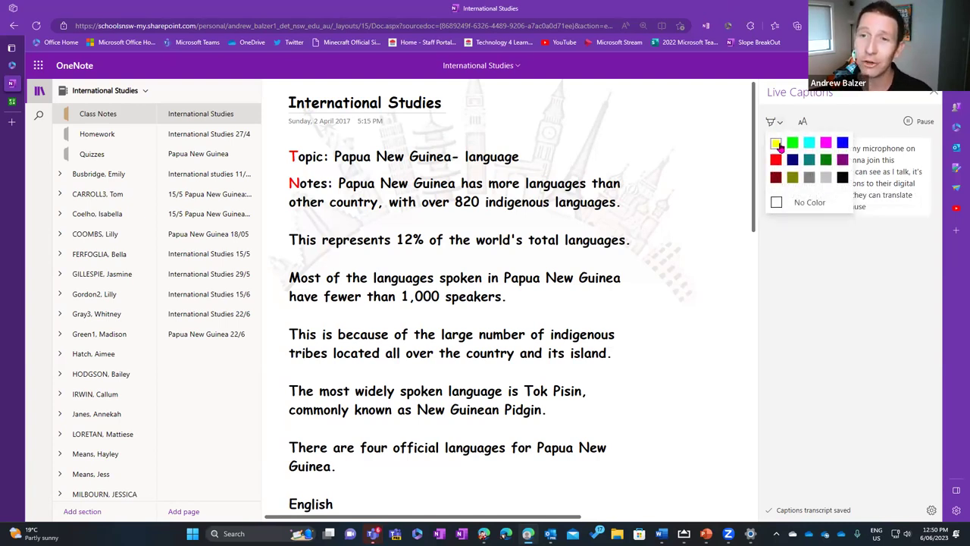
pyautogui.click(884, 247)
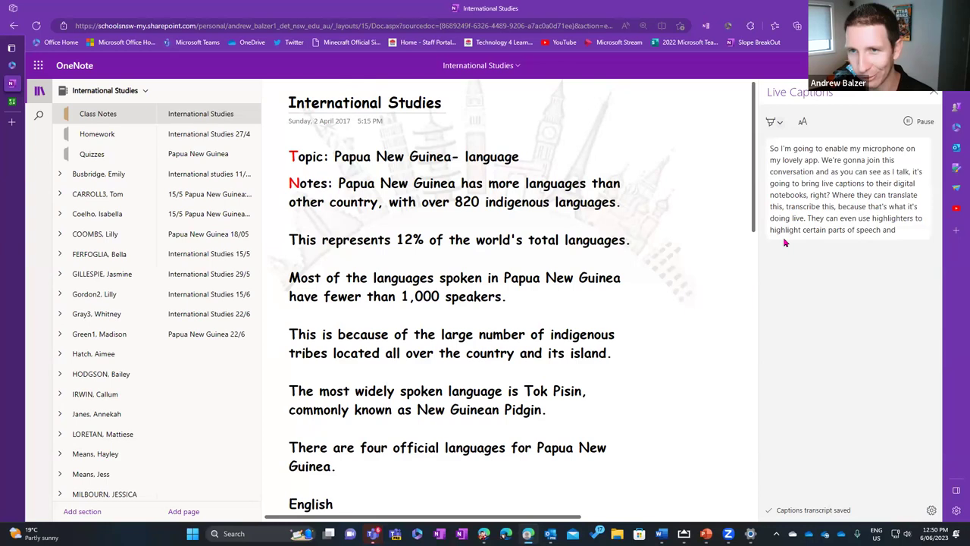
pyautogui.click(803, 122)
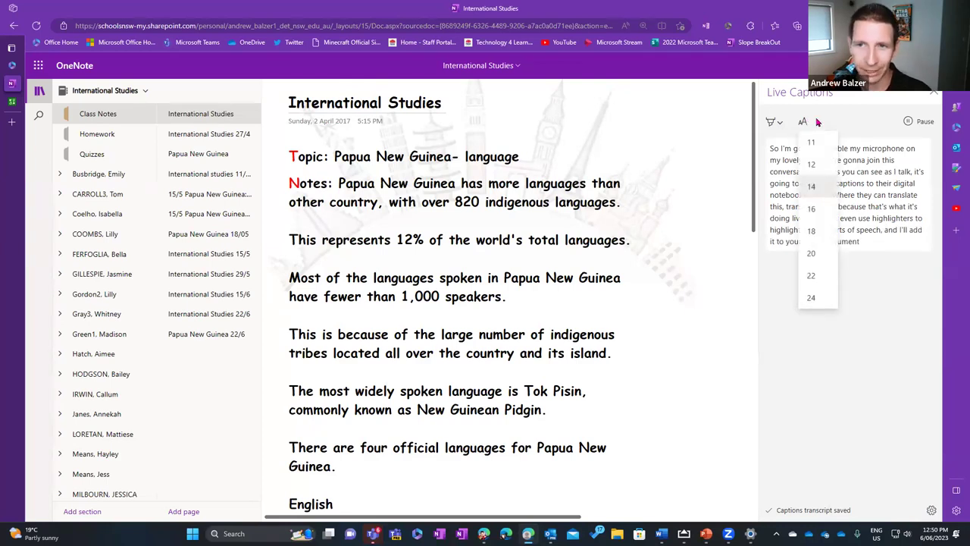
pyautogui.click(824, 167)
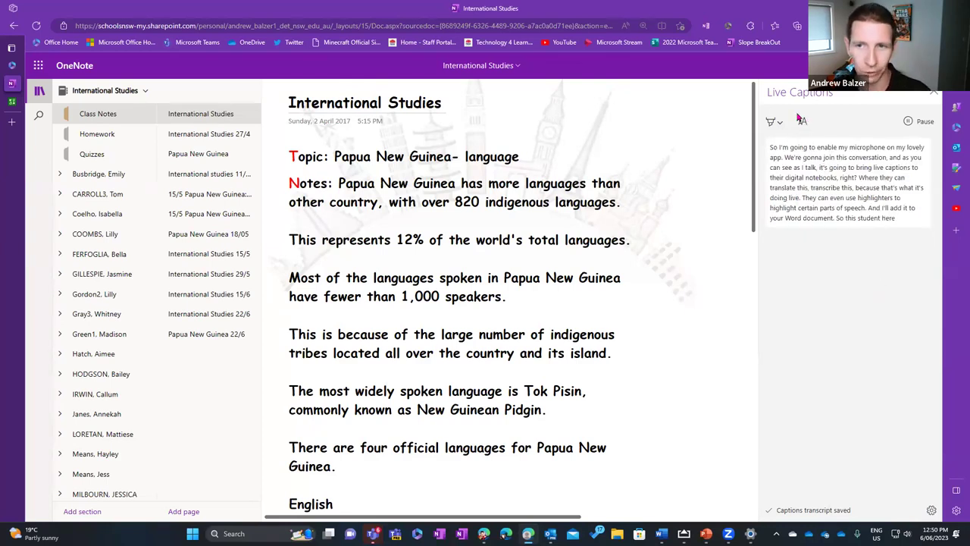
# Enlarge the live captions text and view the same conversation on the Translator page and the mirrored phone
pyautogui.click(803, 126)
pyautogui.click(817, 275)
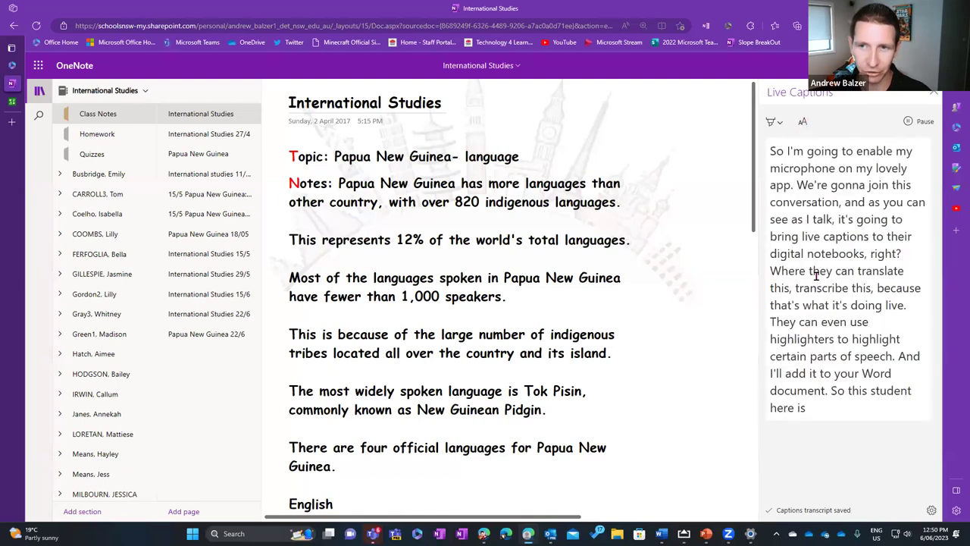
pyautogui.click(13, 103)
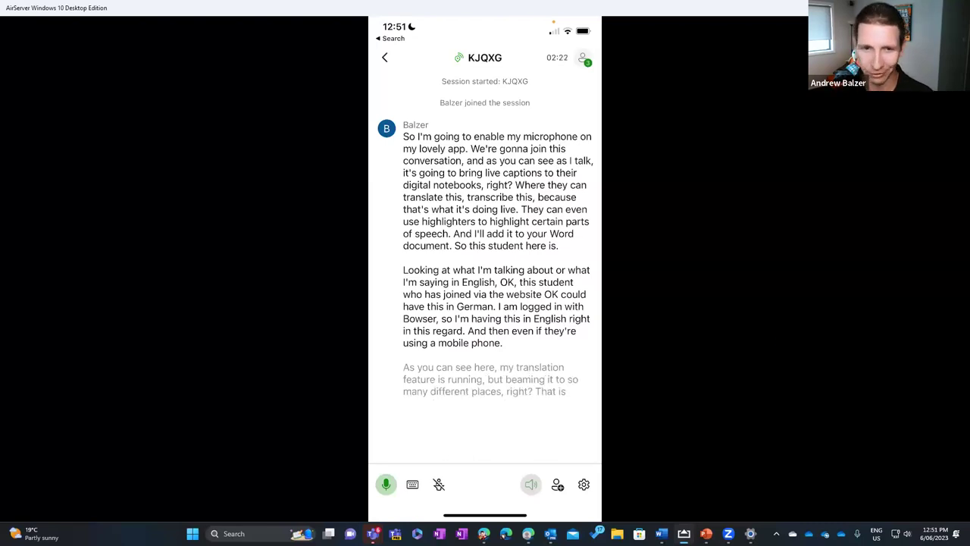
pyautogui.hotkey('alt', 'Tab')
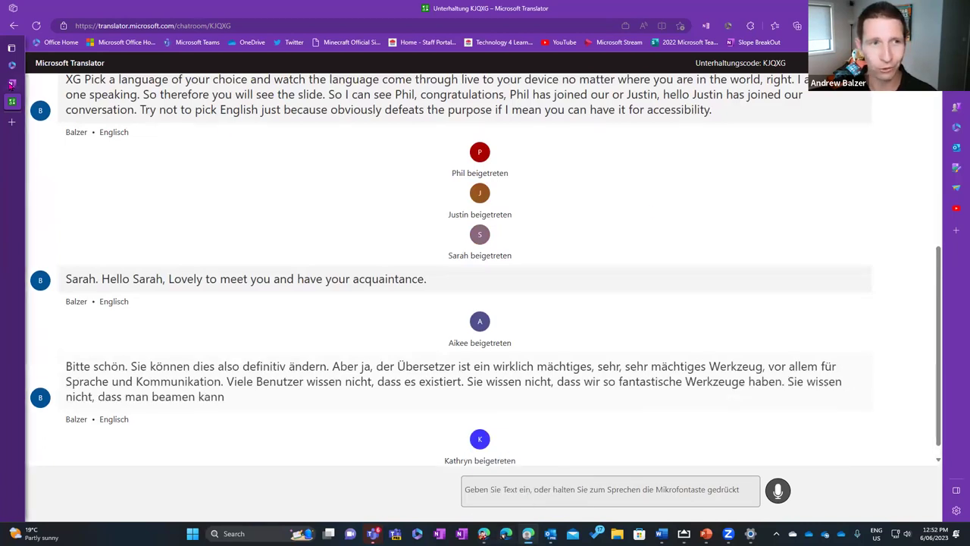
# Return to the International Studies notebook page, go to the end of its notes, and pause the live captions
pyautogui.click(11, 83)
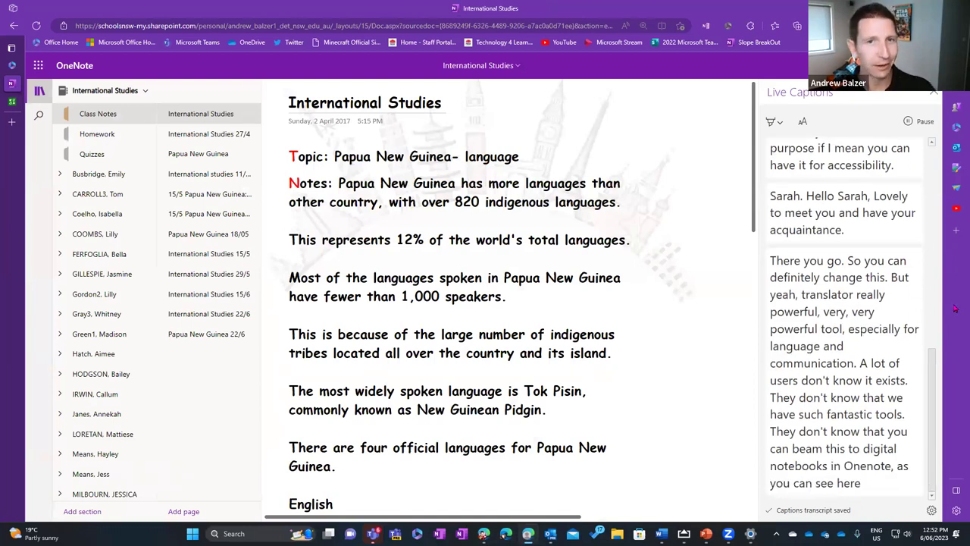
pyautogui.scroll(-8, 733, 337)
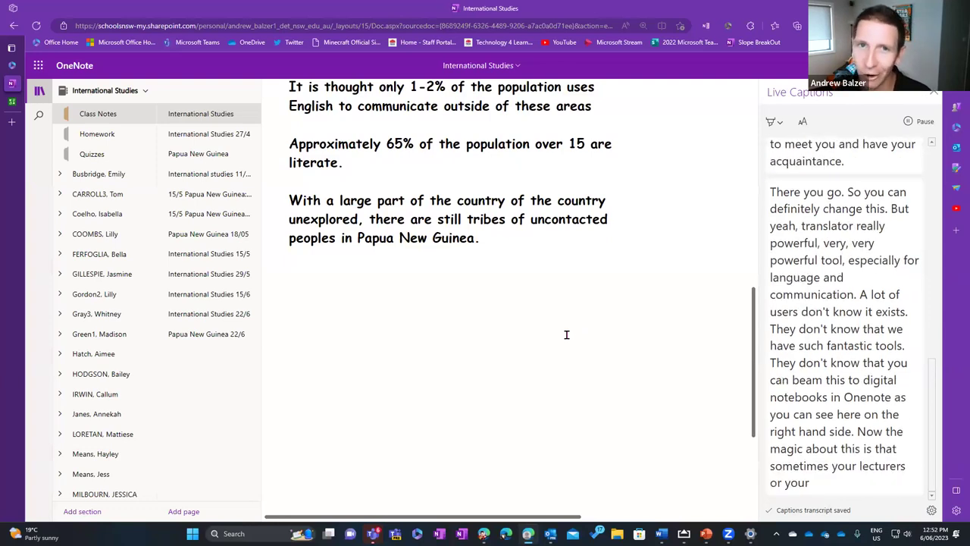
pyautogui.click(567, 334)
pyautogui.click(910, 127)
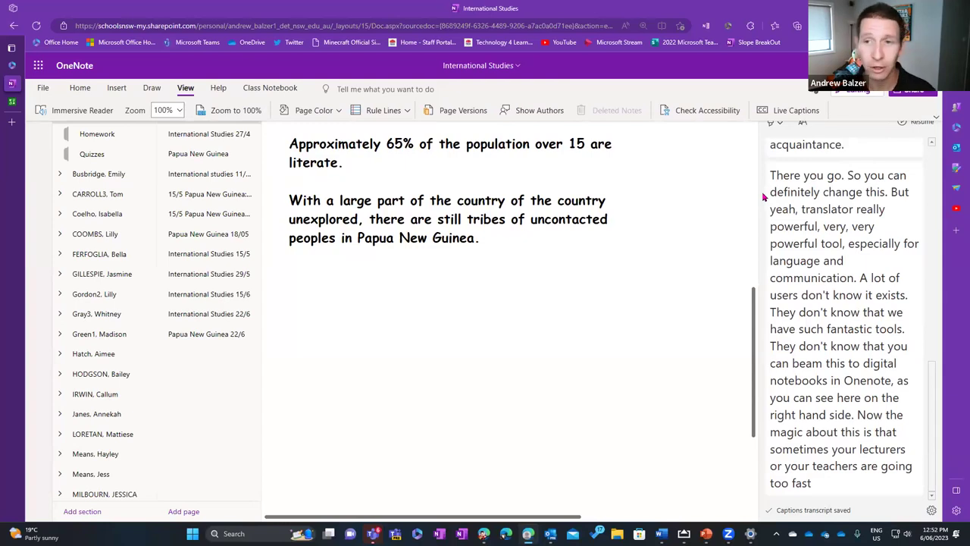
# Highlight an earlier passage and "teachers are going too fast" in yellow in the paused captions, and resume captioning
pyautogui.scroll(5, 814, 262)
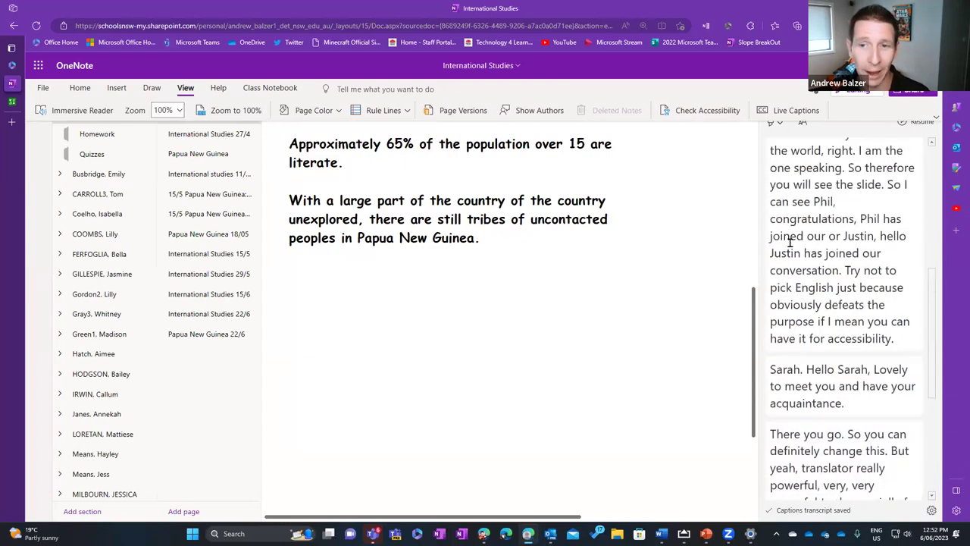
pyautogui.moveTo(790, 241); pyautogui.dragTo(842, 252)
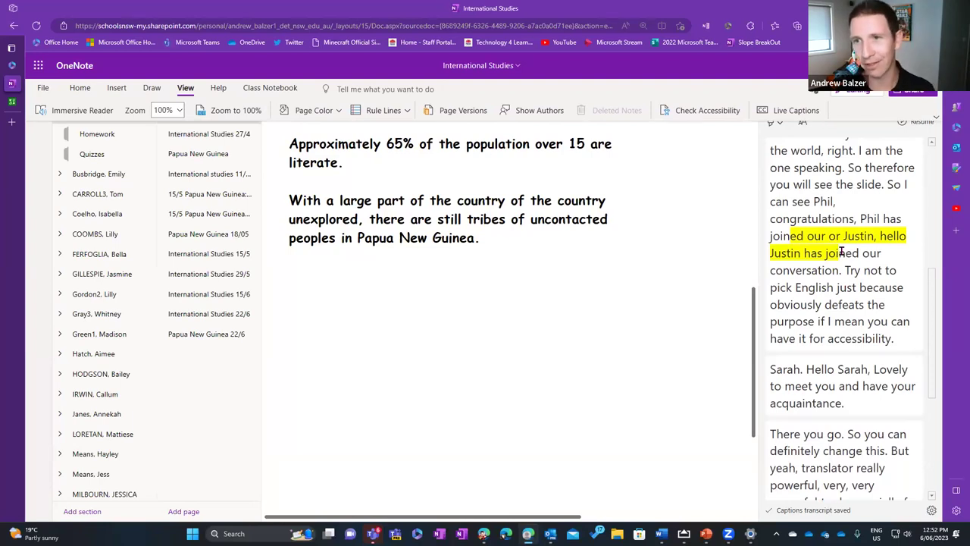
pyautogui.scroll(4, 841, 252)
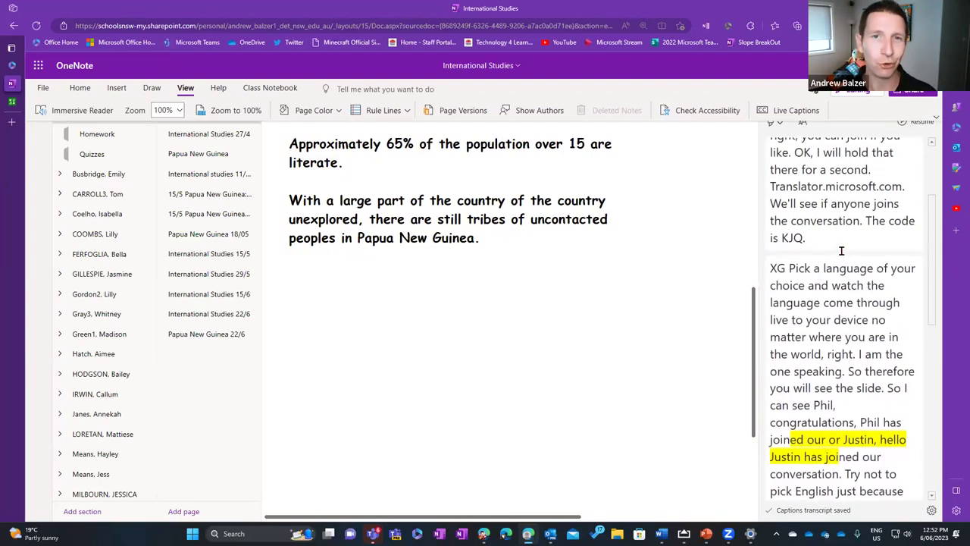
pyautogui.scroll(-4, 860, 220)
pyautogui.scroll(-5, 860, 219)
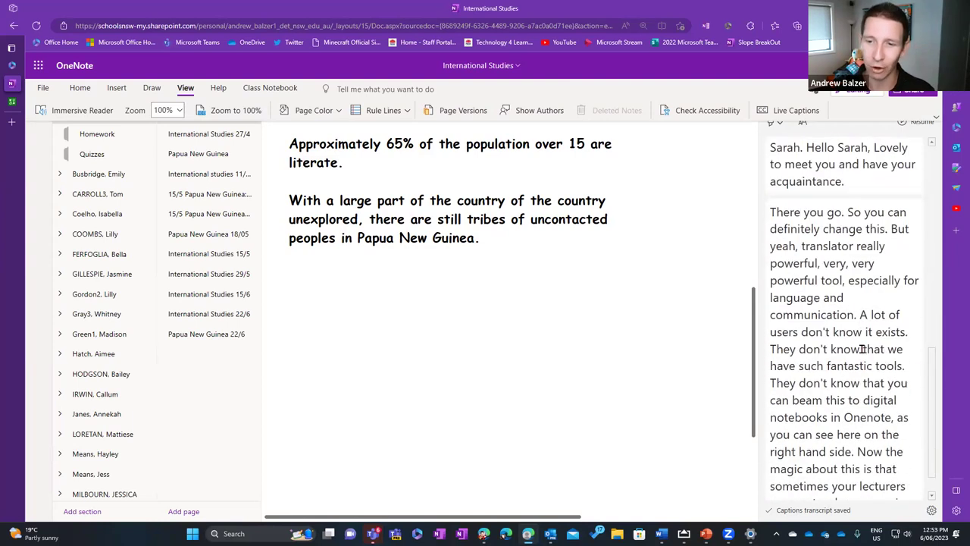
pyautogui.moveTo(810, 466); pyautogui.dragTo(890, 484)
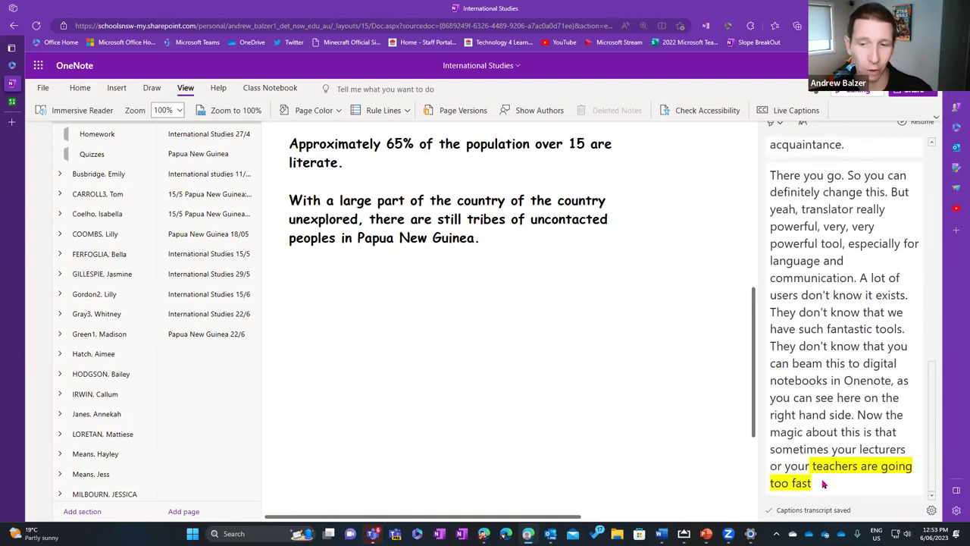
pyautogui.click(904, 126)
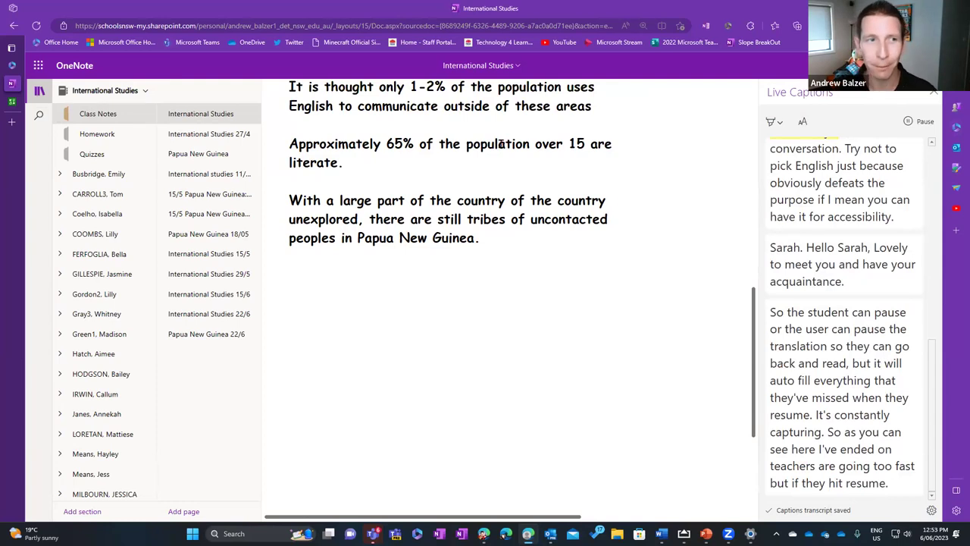
# Show the participants in the Translator conversation, select the conversation code, and review the languages the participants chose
pyautogui.click(11, 102)
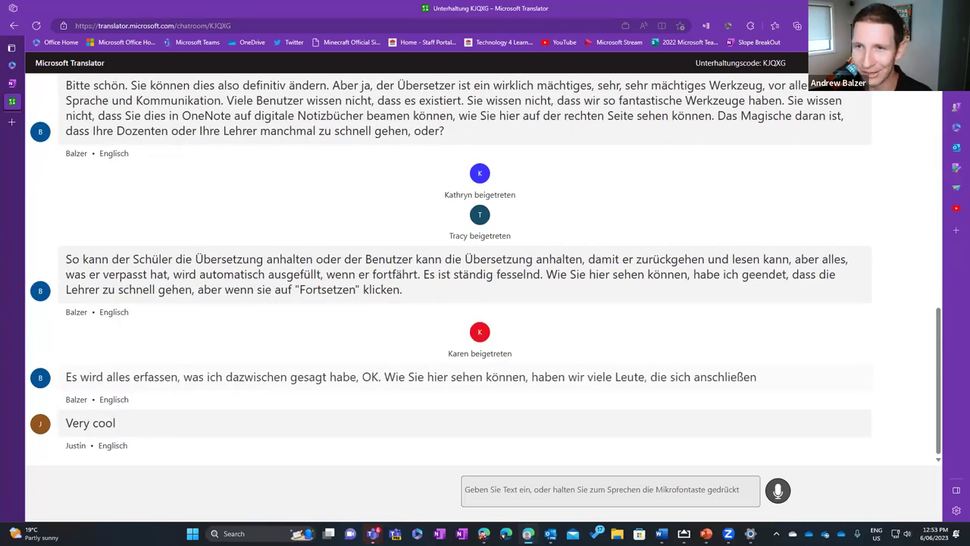
pyautogui.click(933, 63)
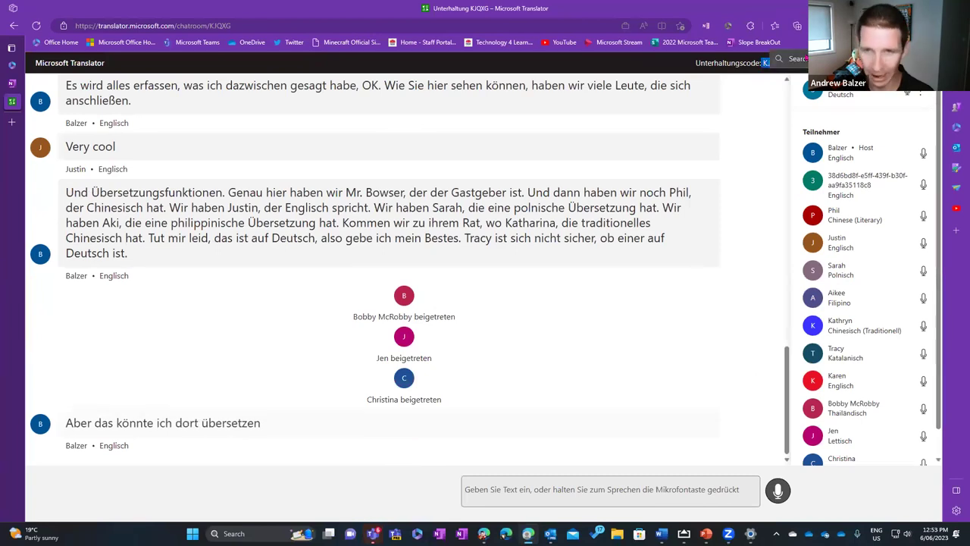
pyautogui.doubleClick(767, 63)
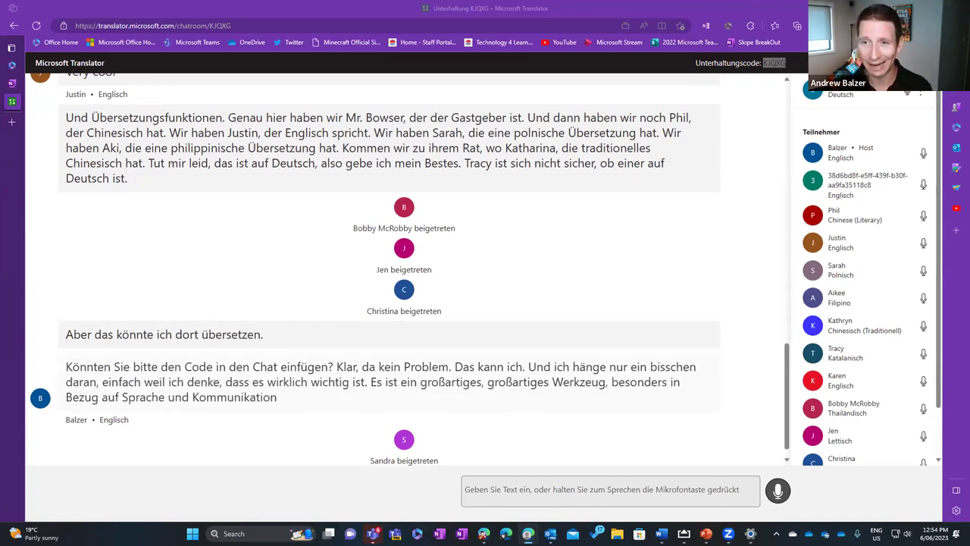
pyautogui.scroll(-2, 879, 365)
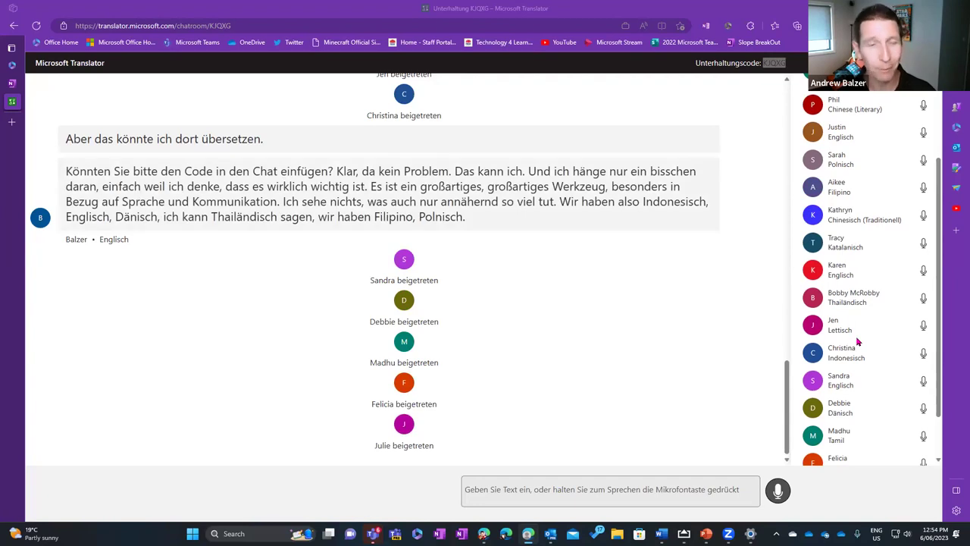
pyautogui.scroll(2, 858, 343)
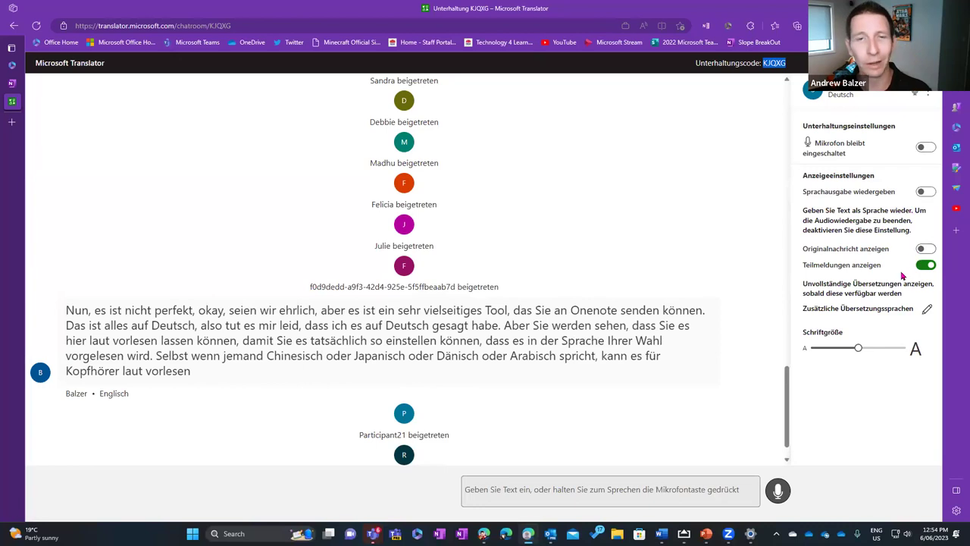
# Increase the Translator conversation's font size and update your own language to Englisch - English
pyautogui.moveTo(868, 351); pyautogui.dragTo(881, 348)
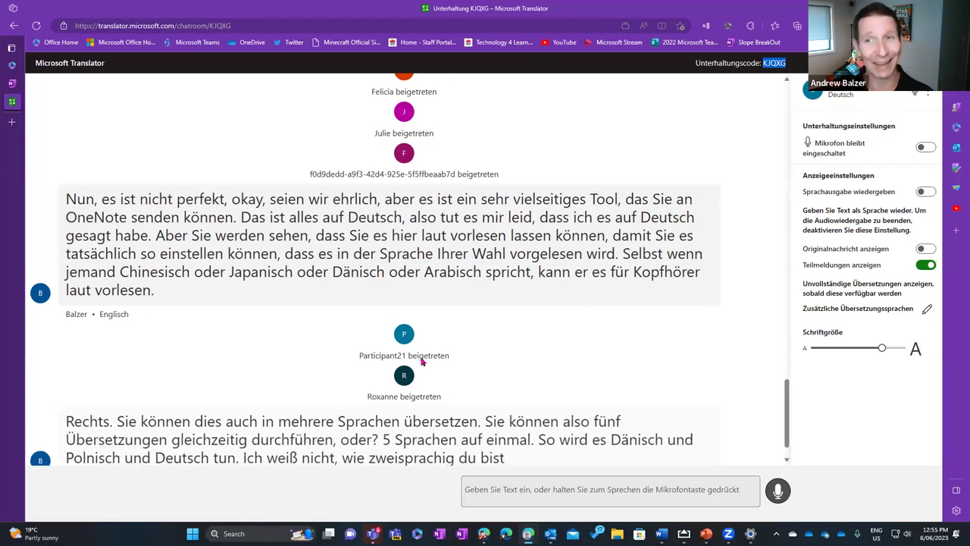
pyautogui.click(930, 93)
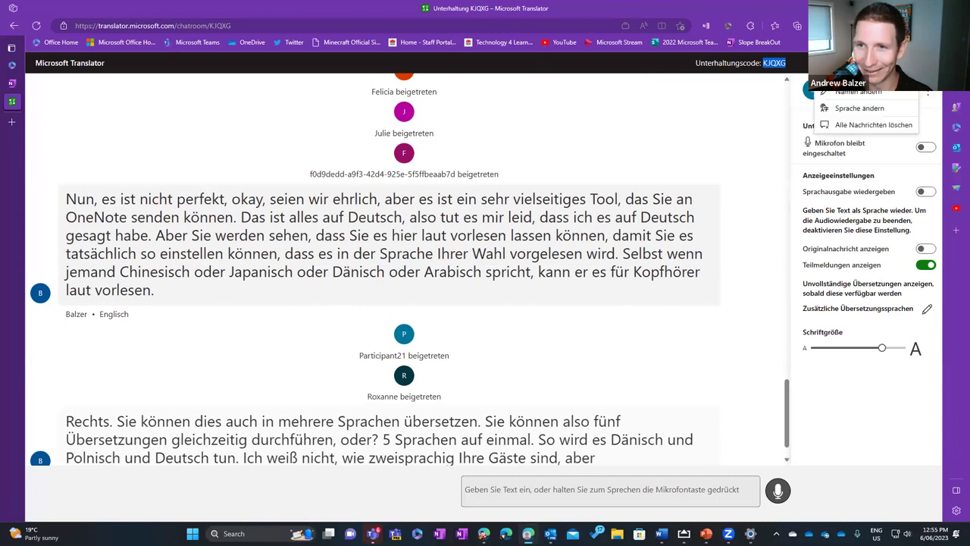
pyautogui.click(895, 112)
pyautogui.click(502, 292)
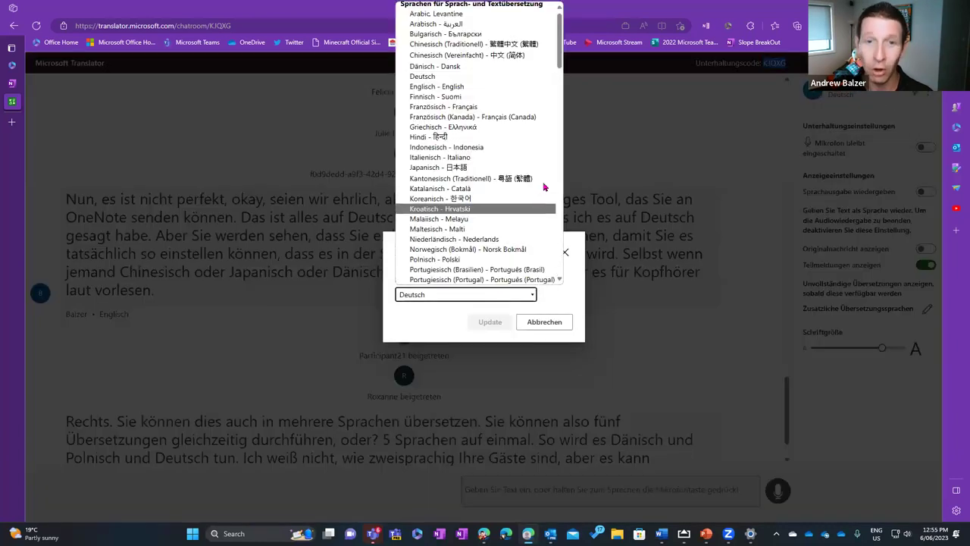
pyautogui.click(485, 87)
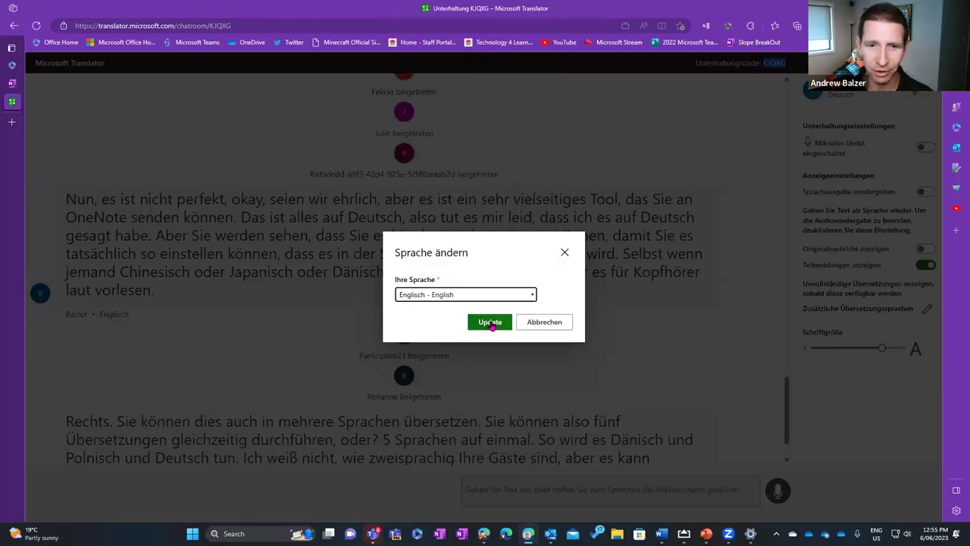
pyautogui.click(489, 322)
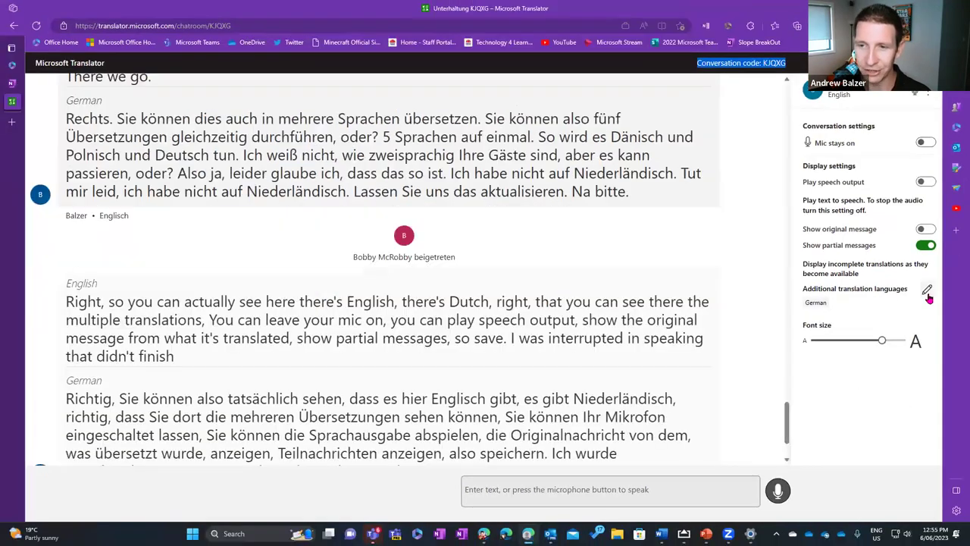
# Add Chinese Simplified as an additional translation language, bracket the three translations in blue on the zoomed view, and exit the zoom
pyautogui.click(889, 436)
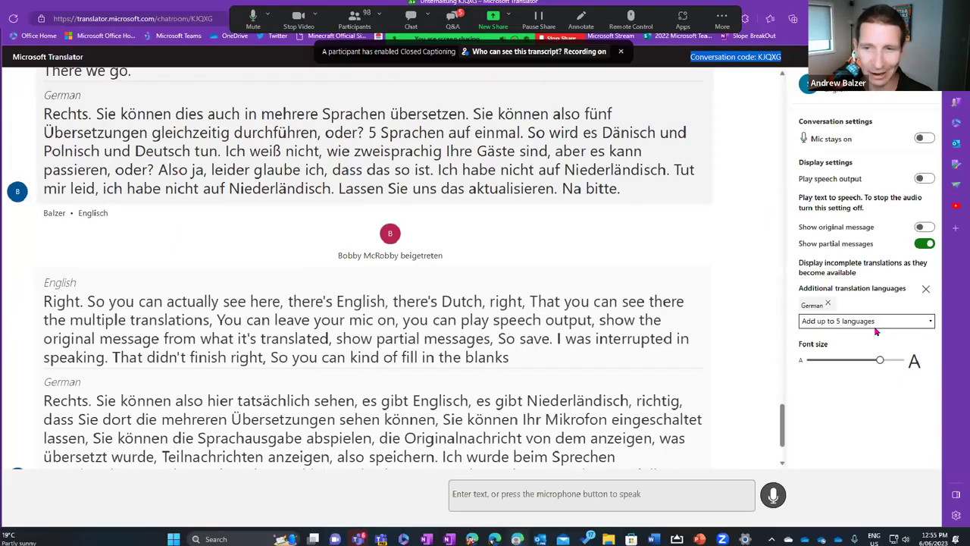
pyautogui.click(808, 325)
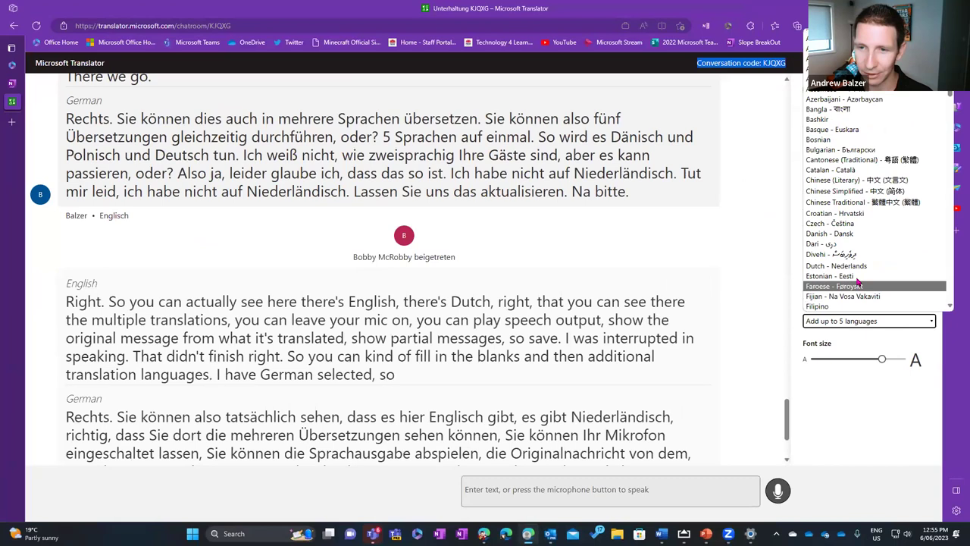
pyautogui.click(879, 191)
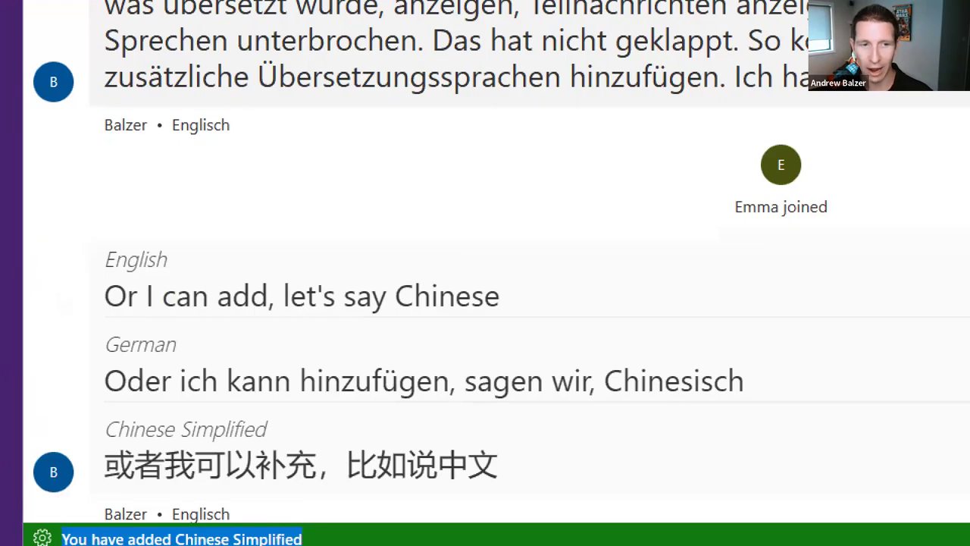
pyautogui.moveTo(87, 258)
pyautogui.mouseDown()
pyautogui.moveTo(92, 327)
pyautogui.moveTo(76, 410)
pyautogui.moveTo(102, 426)
pyautogui.mouseUp()
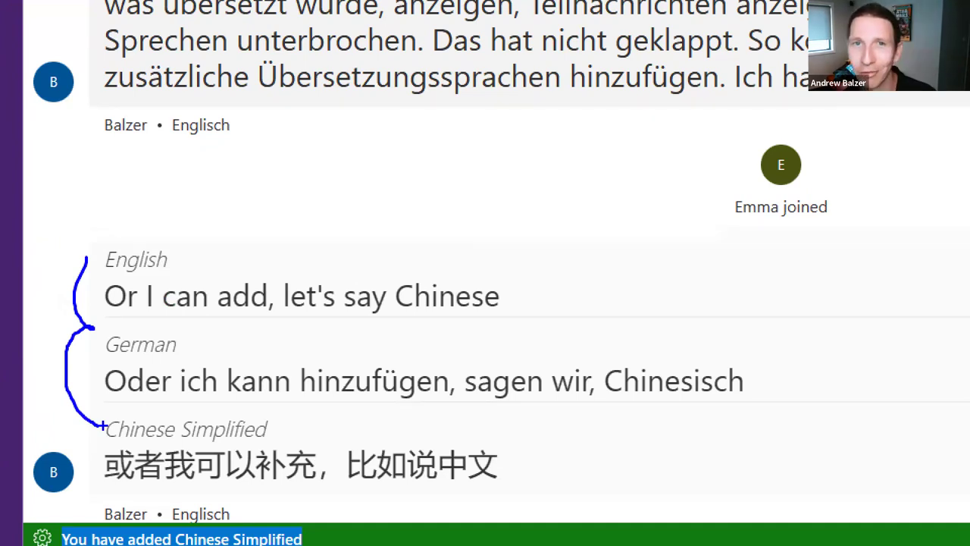
pyautogui.press('Escape')
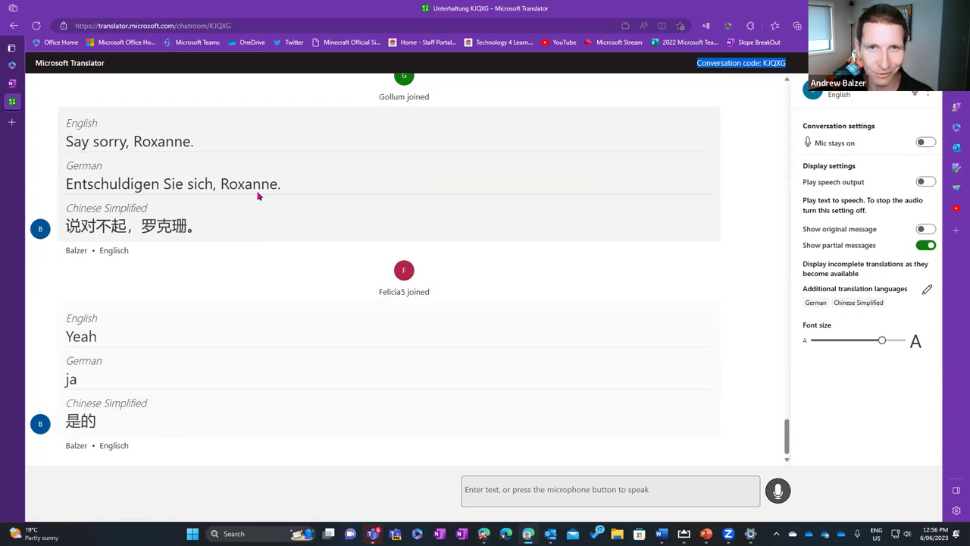
# Pause the OneNote live captions and save their settings with English and automatic transcript saving in this notebook
pyautogui.click(12, 82)
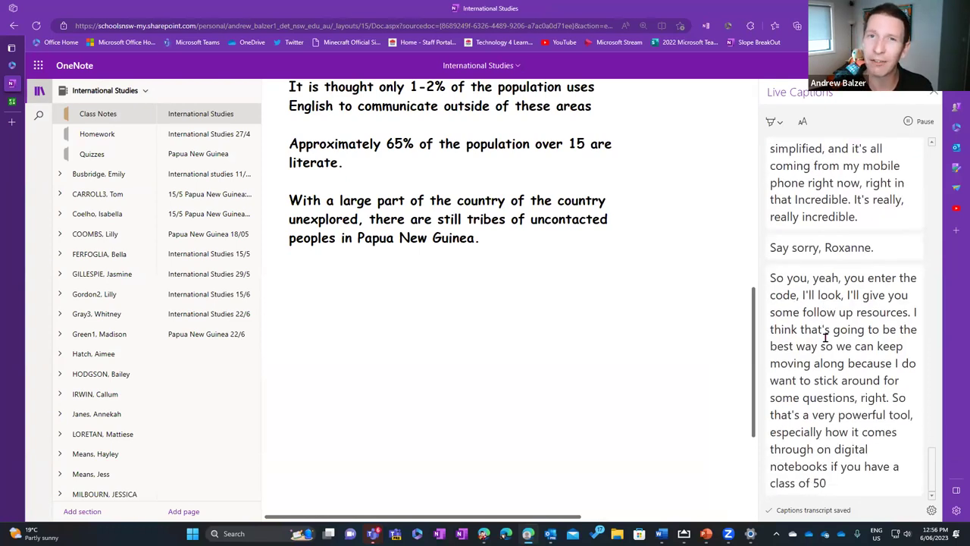
pyautogui.click(907, 123)
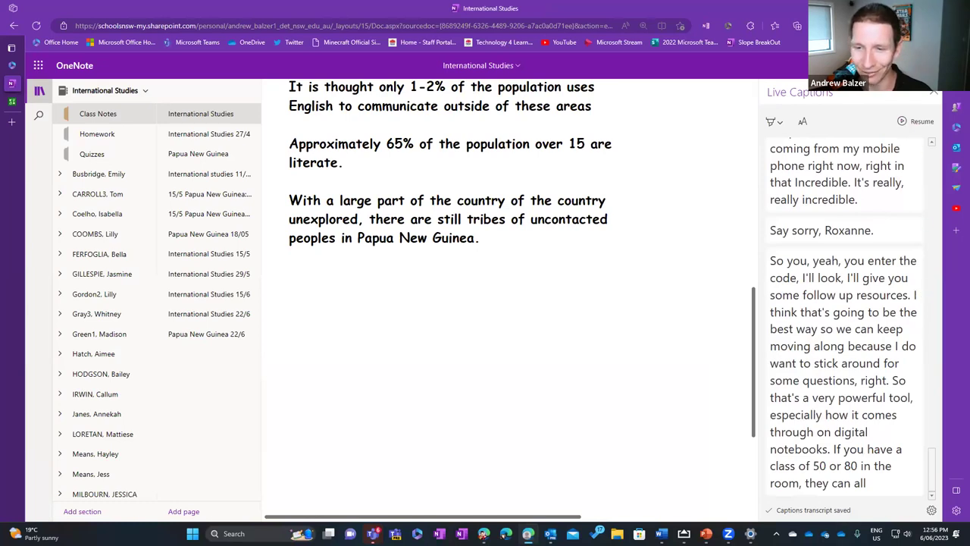
pyautogui.click(932, 510)
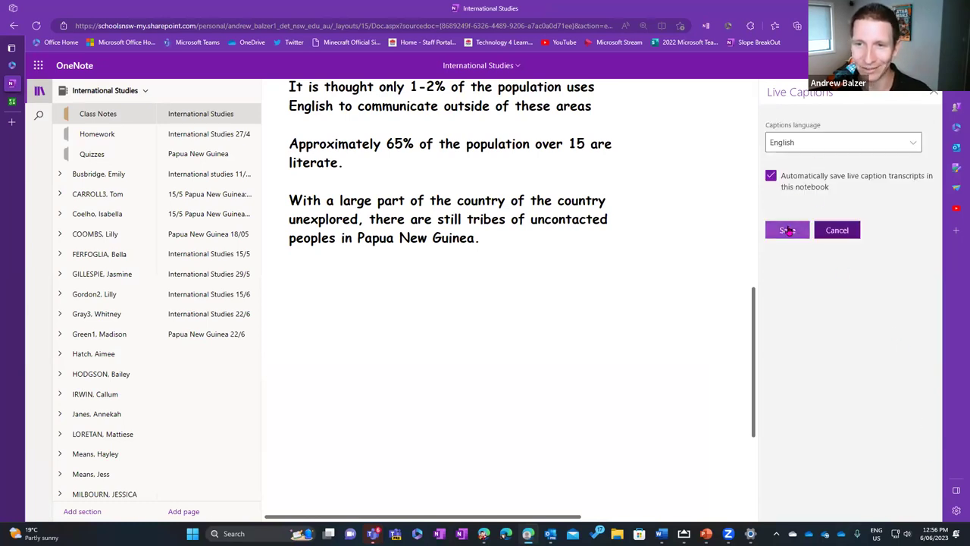
pyautogui.click(788, 230)
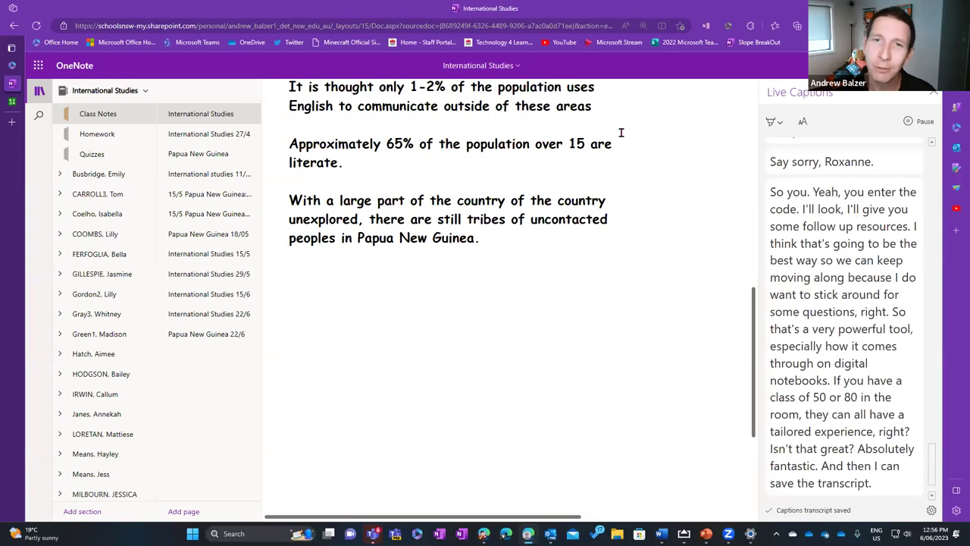
# Go back to the Translator page, leave the ended conversation, and view the site's How this works section
pyautogui.click(34, 110)
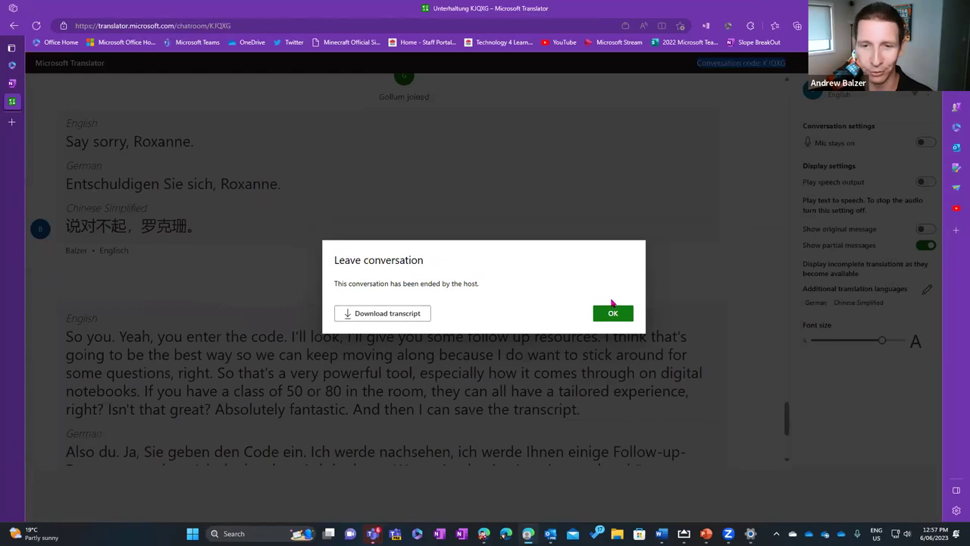
pyautogui.click(854, 329)
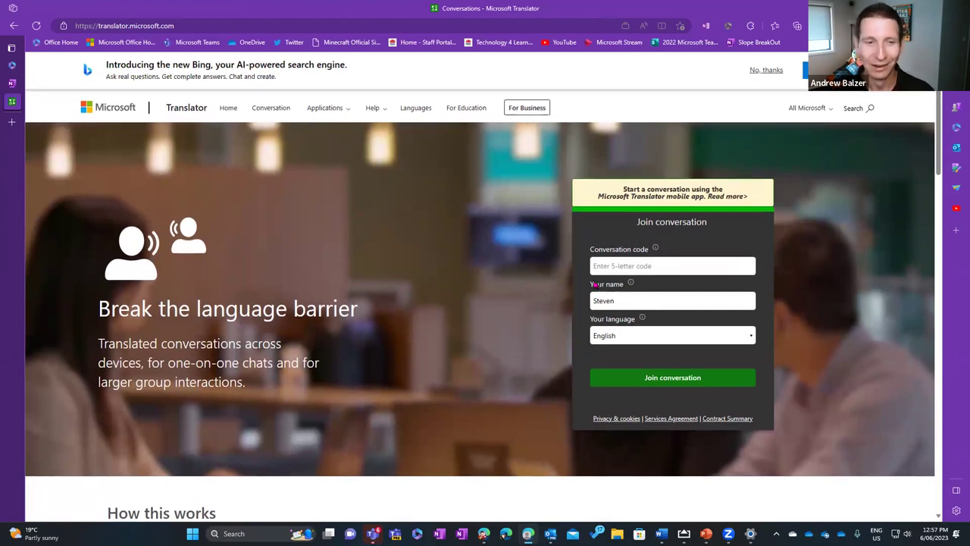
pyautogui.scroll(-4, 596, 286)
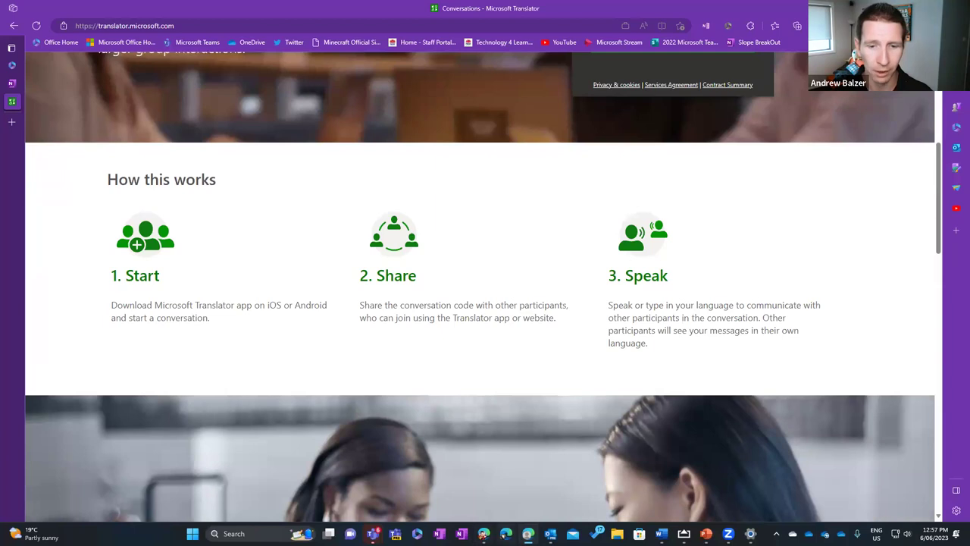
# Switch to the other Edge window and bring up the presentation ADCET Webinar - Language and Communication.pptx
pyautogui.moveTo(528, 533)
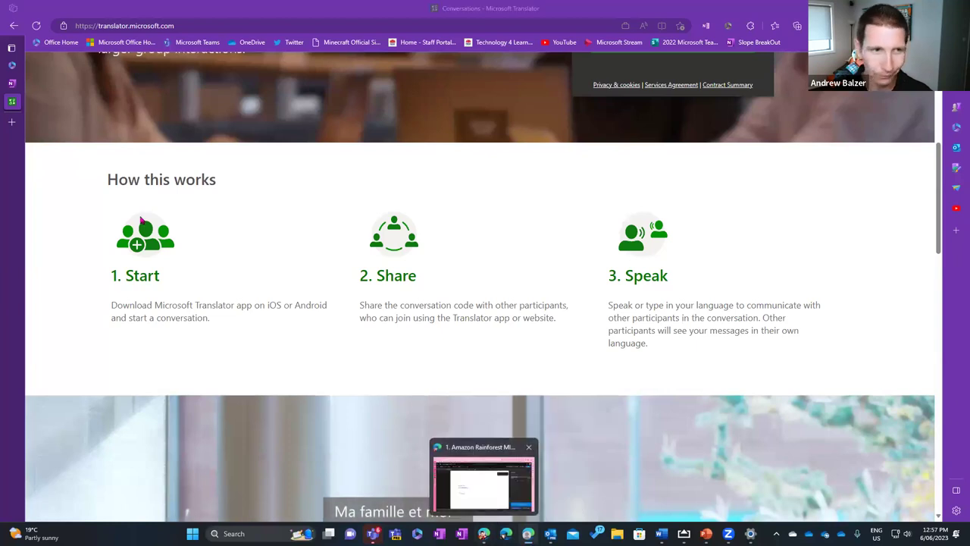
pyautogui.click(484, 534)
pyautogui.click(13, 249)
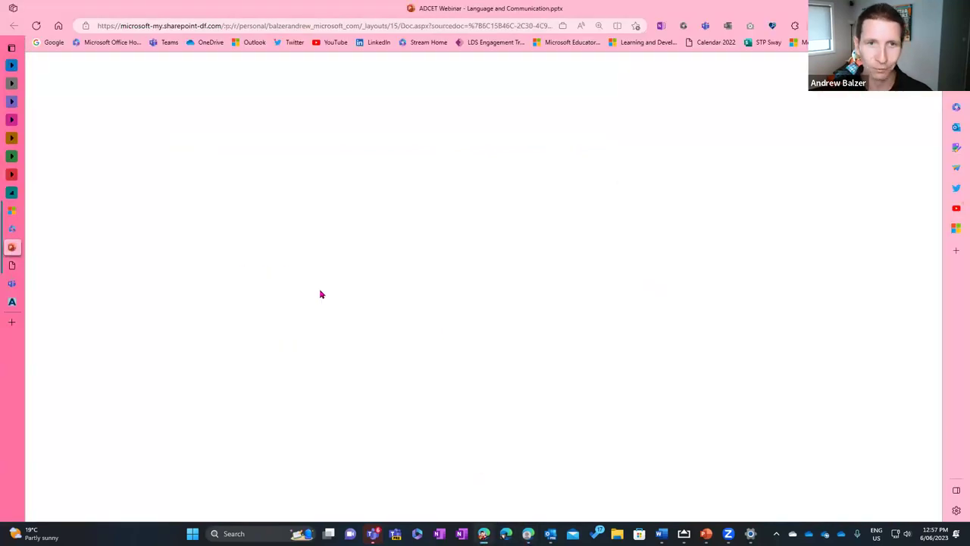